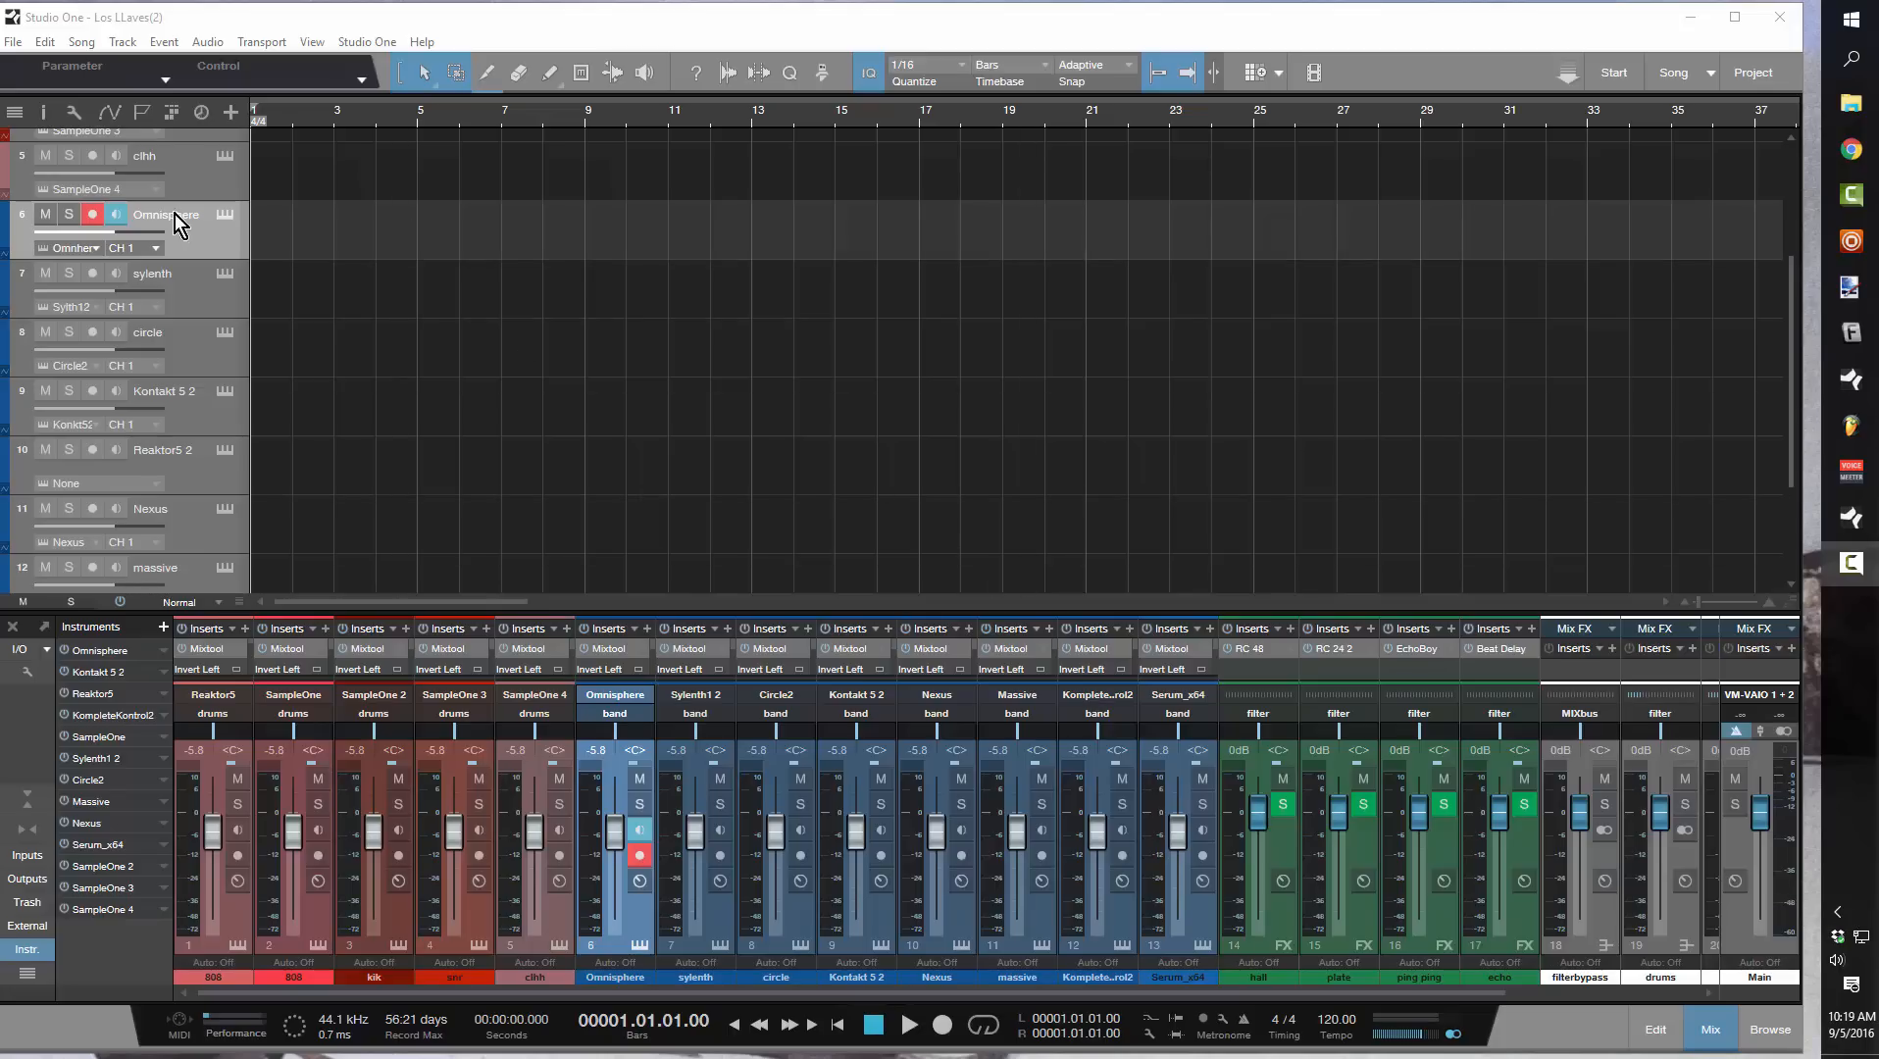
# Create a two-bar instrument part at the start of the Omnisphere track
pyautogui.click(224, 214)
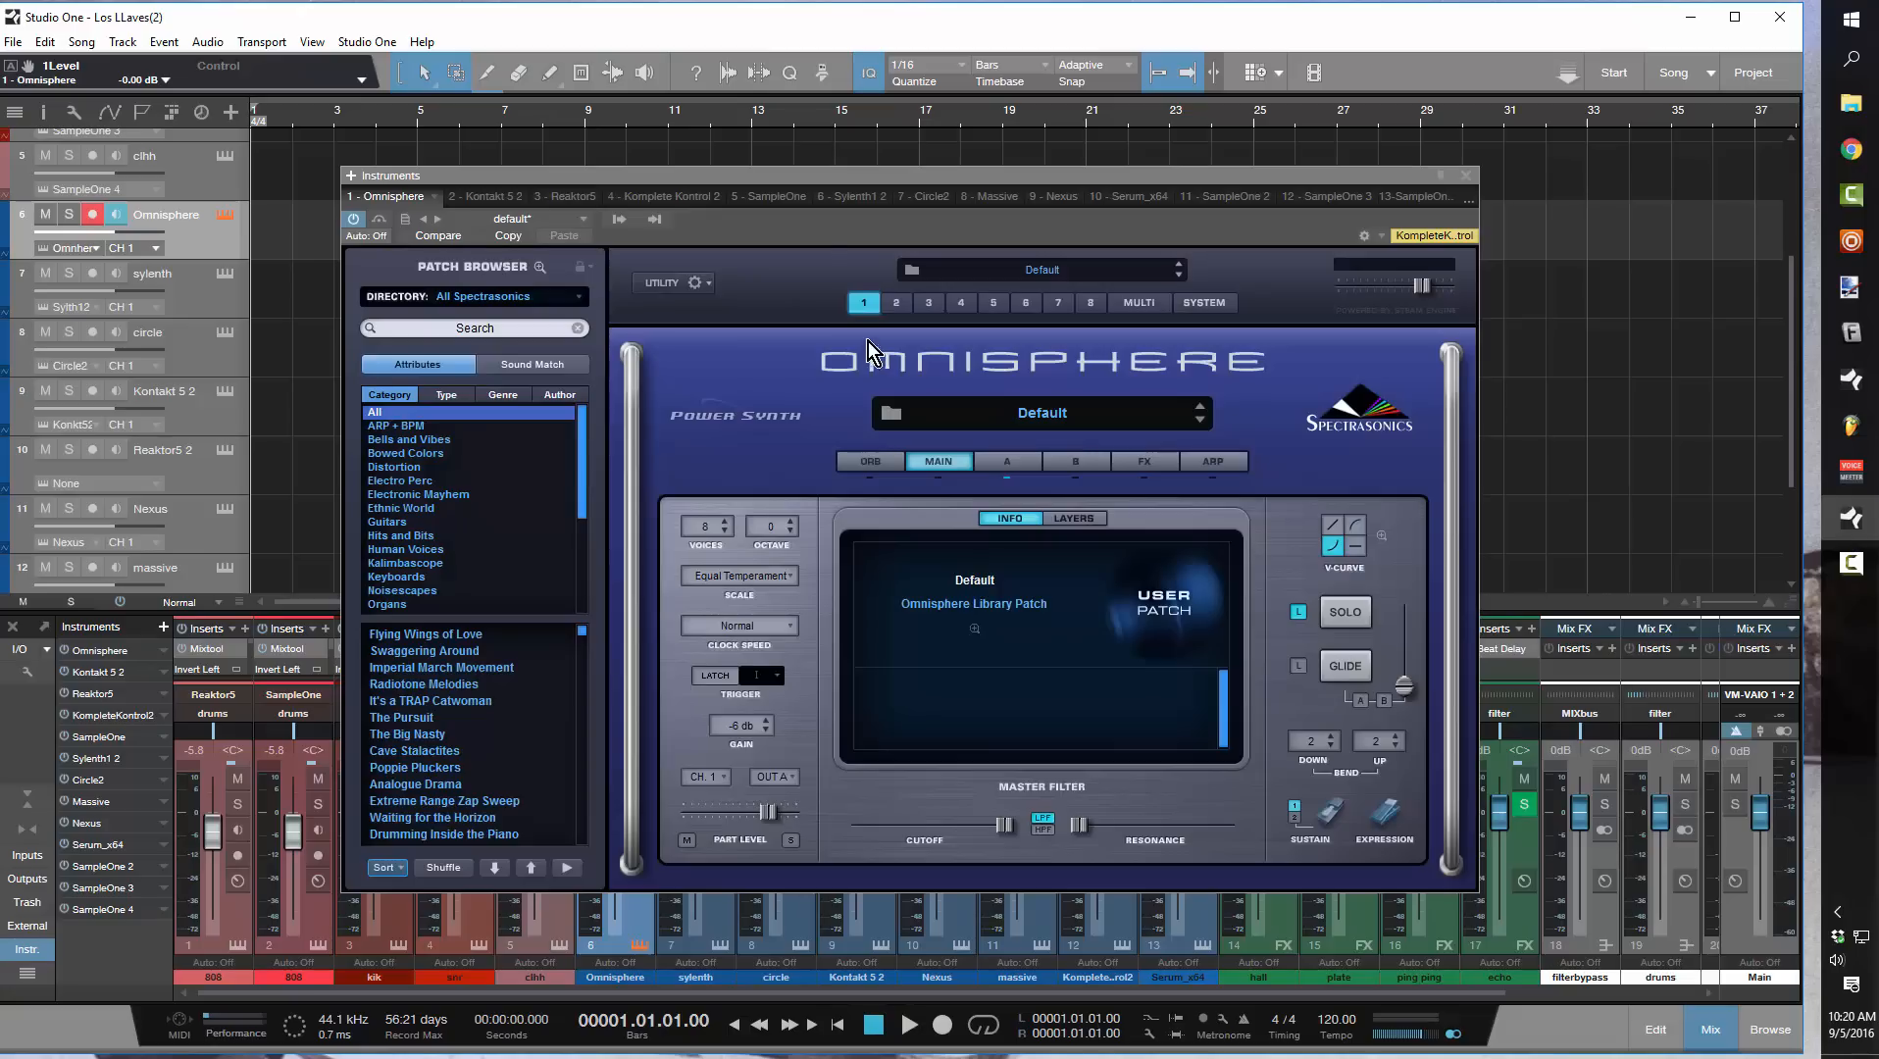
pyautogui.moveTo(750, 182); pyautogui.dragTo(1020, 370)
pyautogui.doubleClick(279, 230)
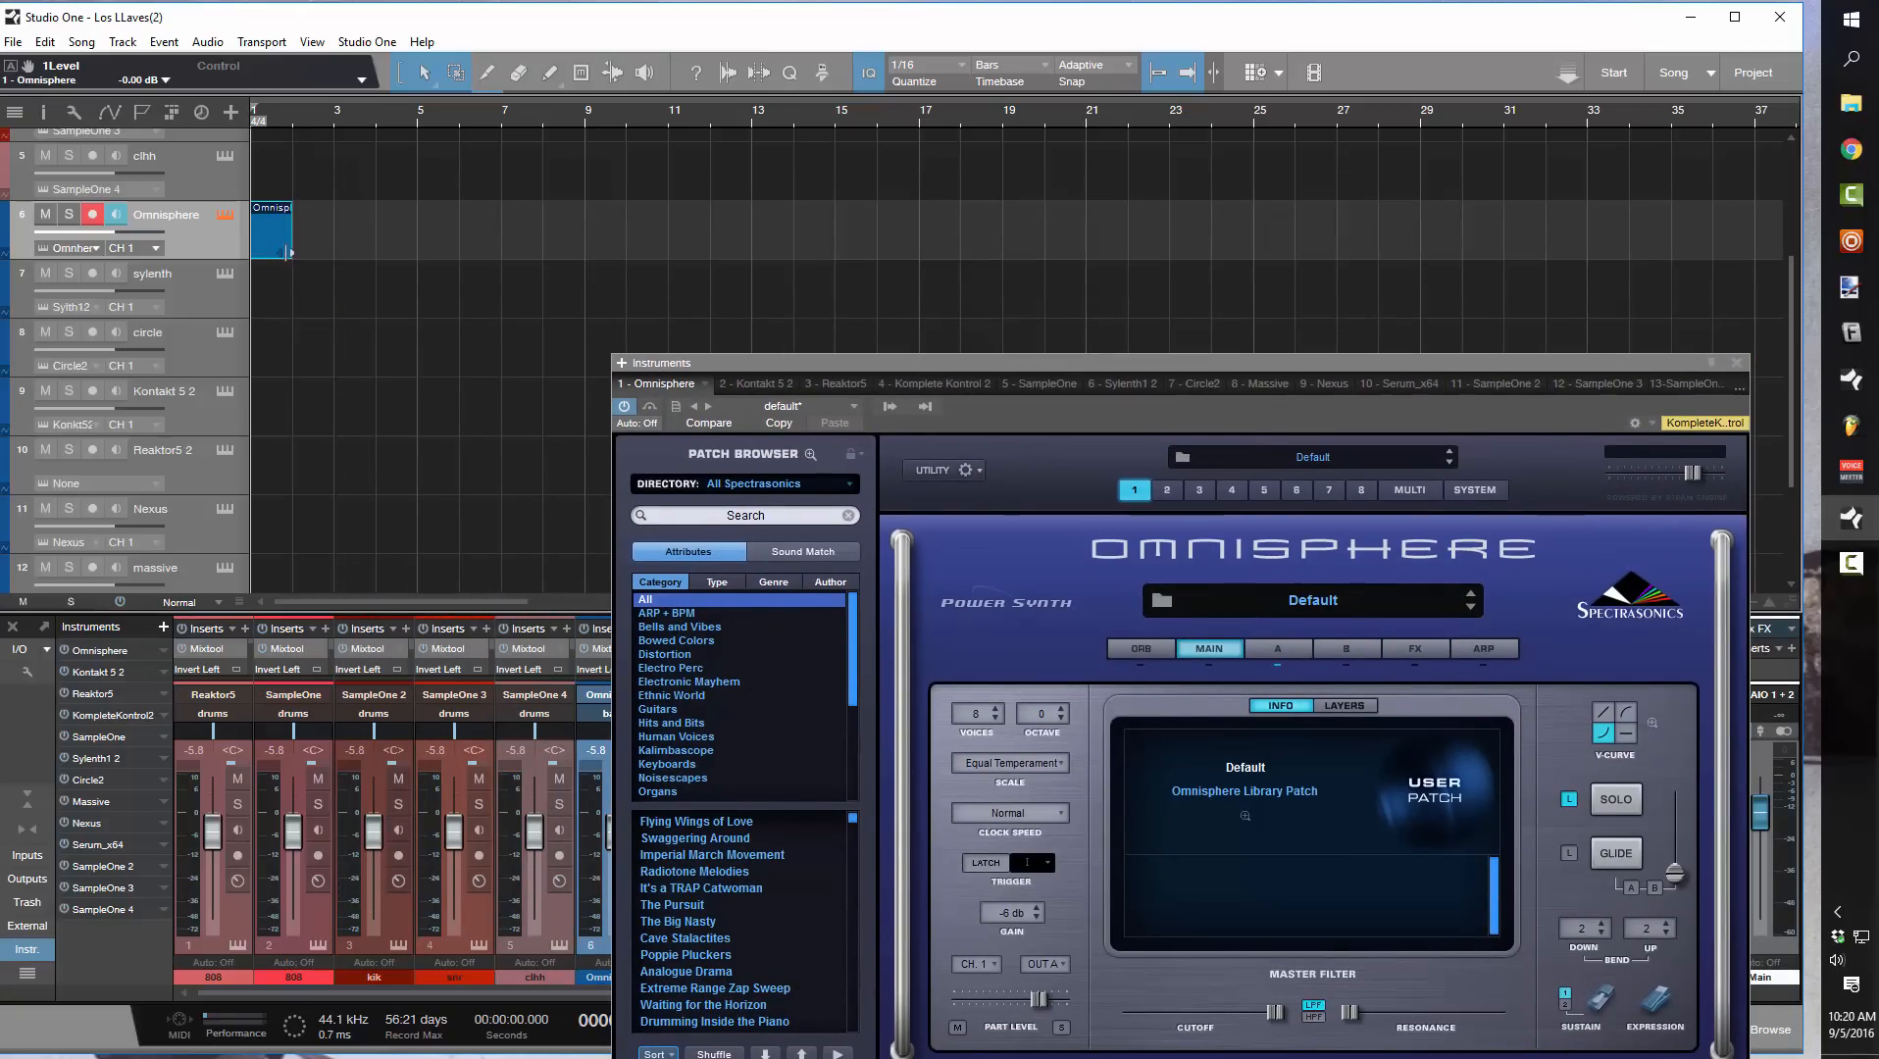
pyautogui.moveTo(313, 253); pyautogui.dragTo(335, 256)
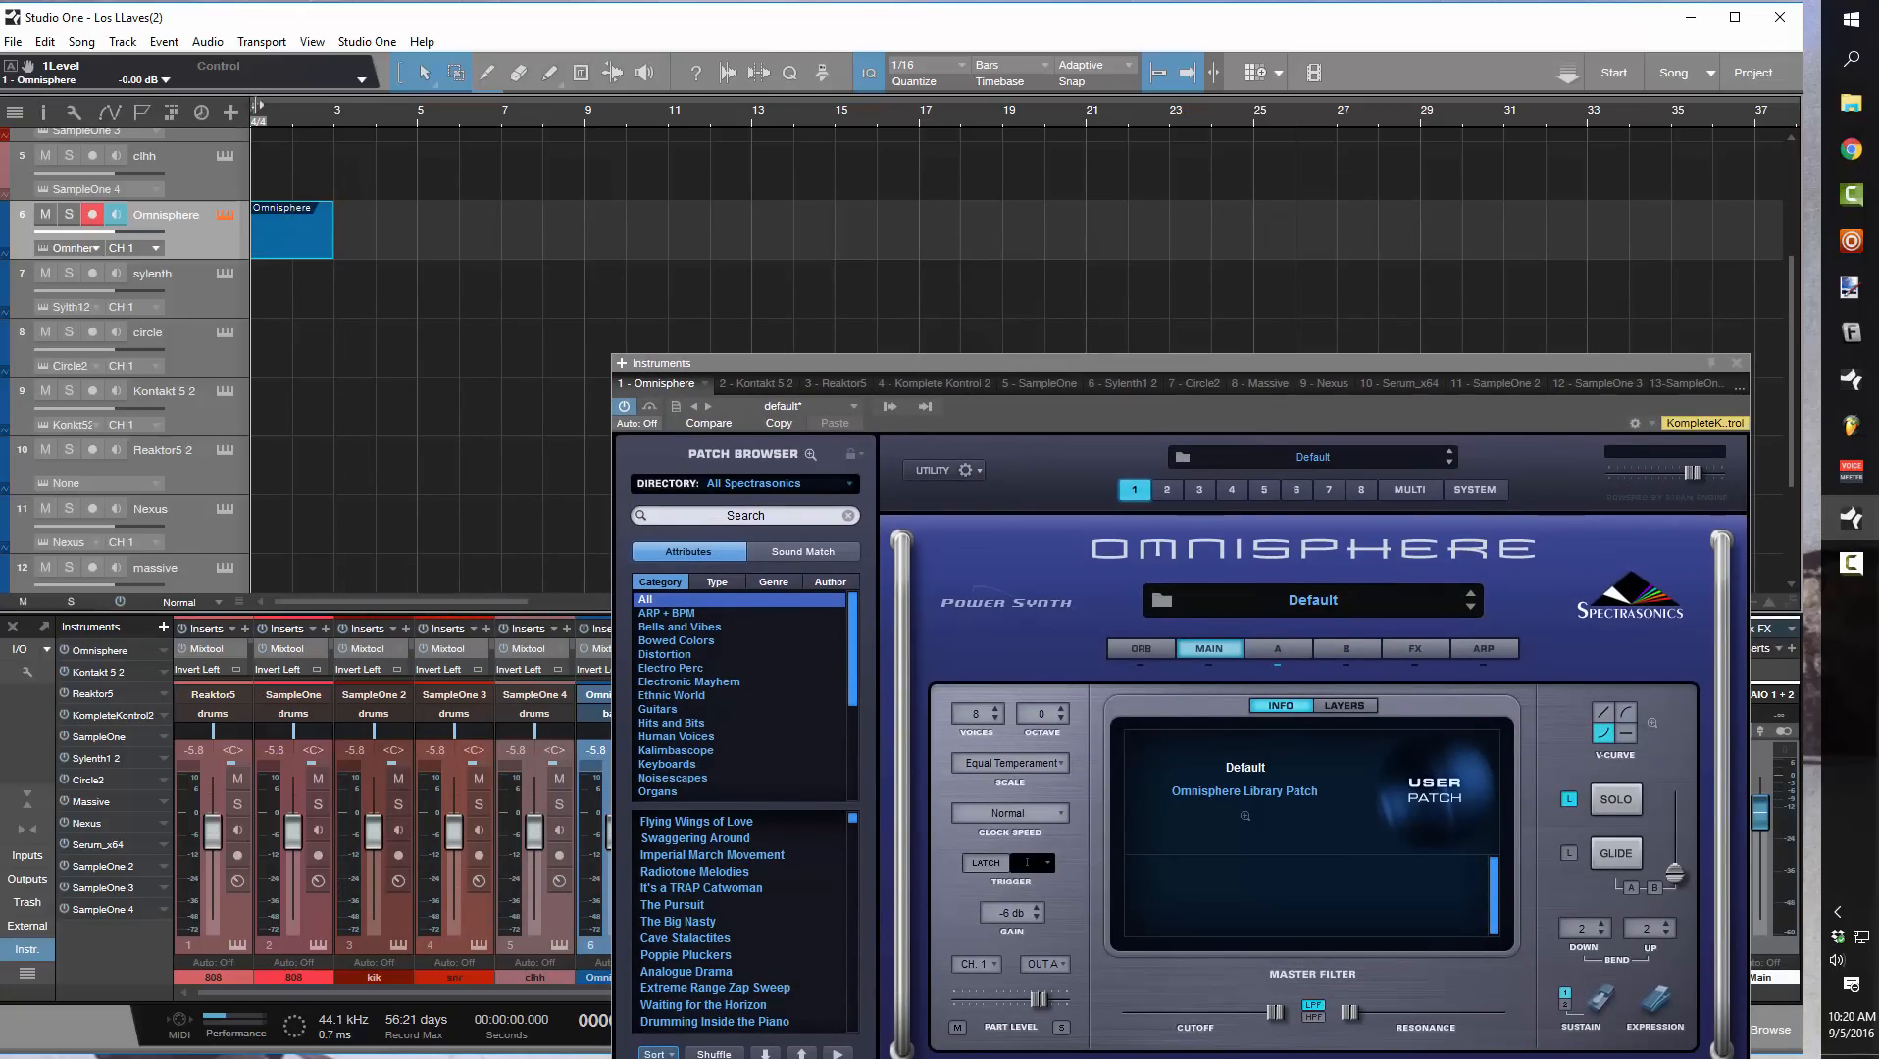
# Set the loop range from bar 1 to bar 3 and the song tempo to 140
pyautogui.moveTo(255, 105); pyautogui.dragTo(338, 119)
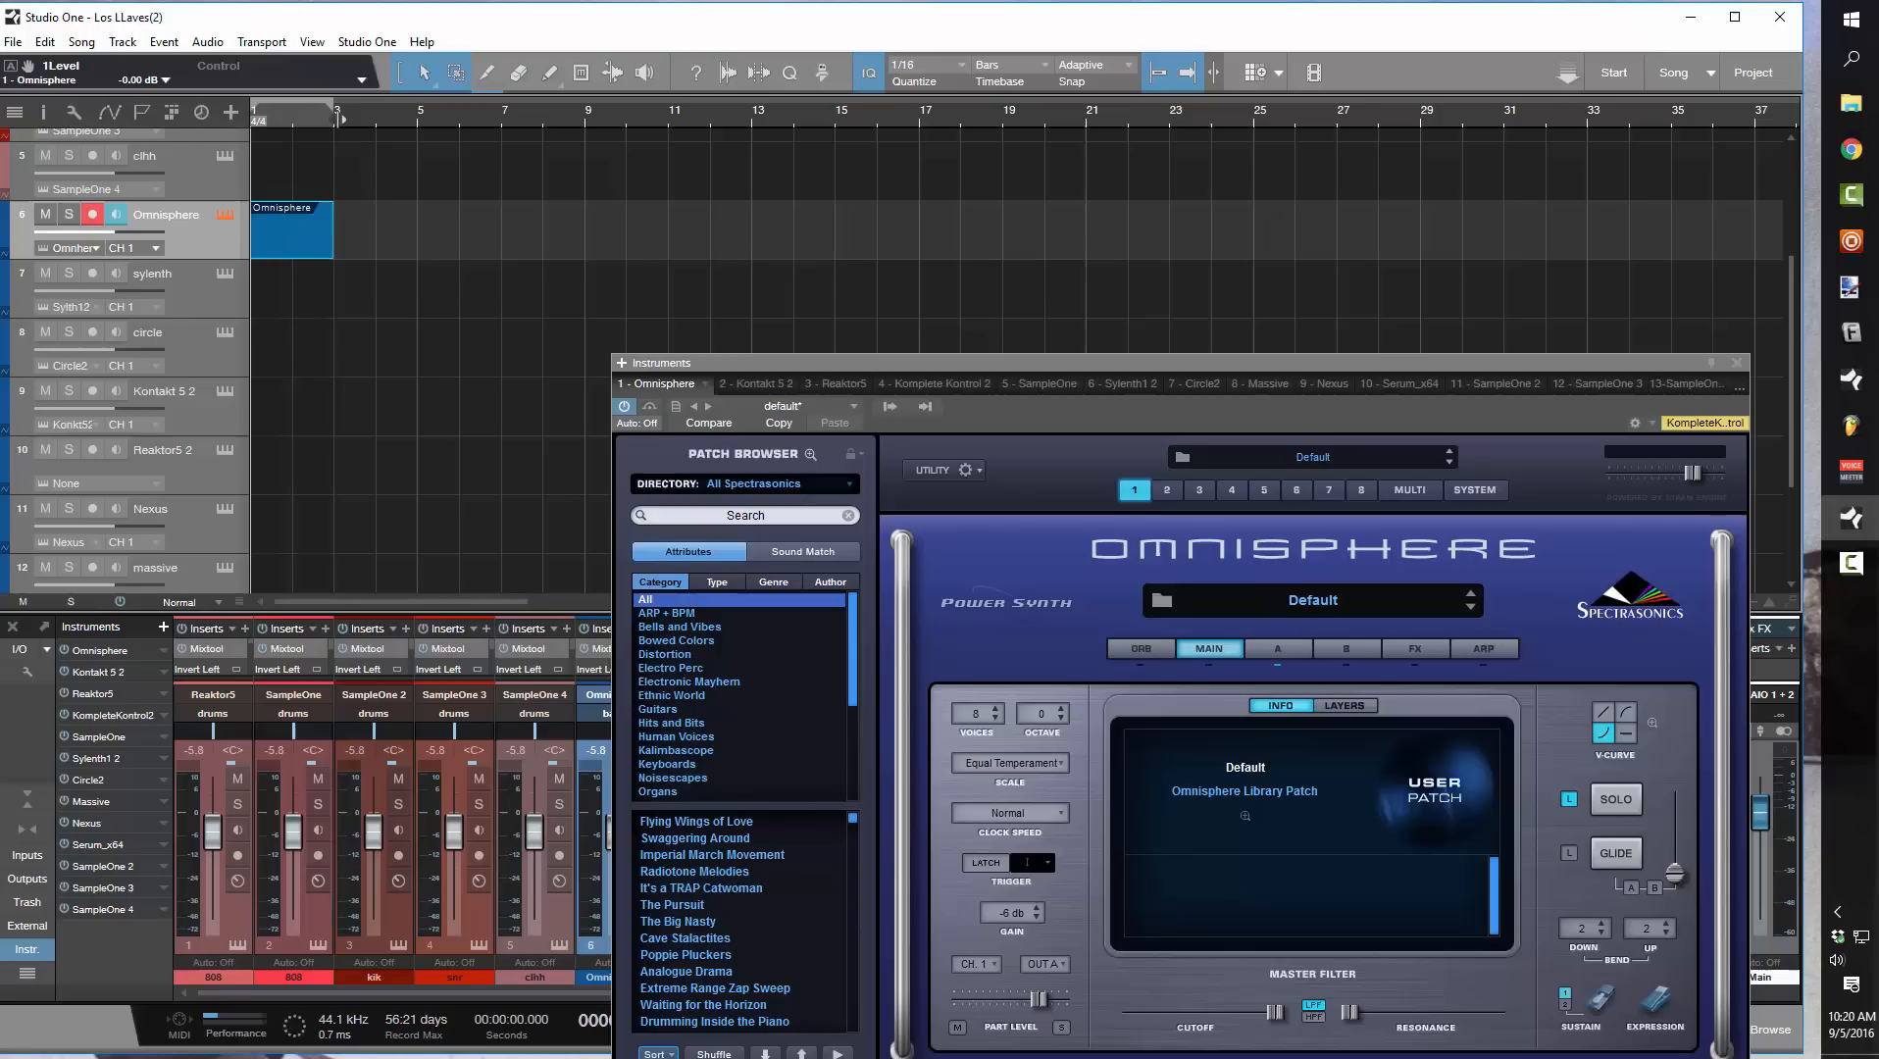
pyautogui.click(1740, 364)
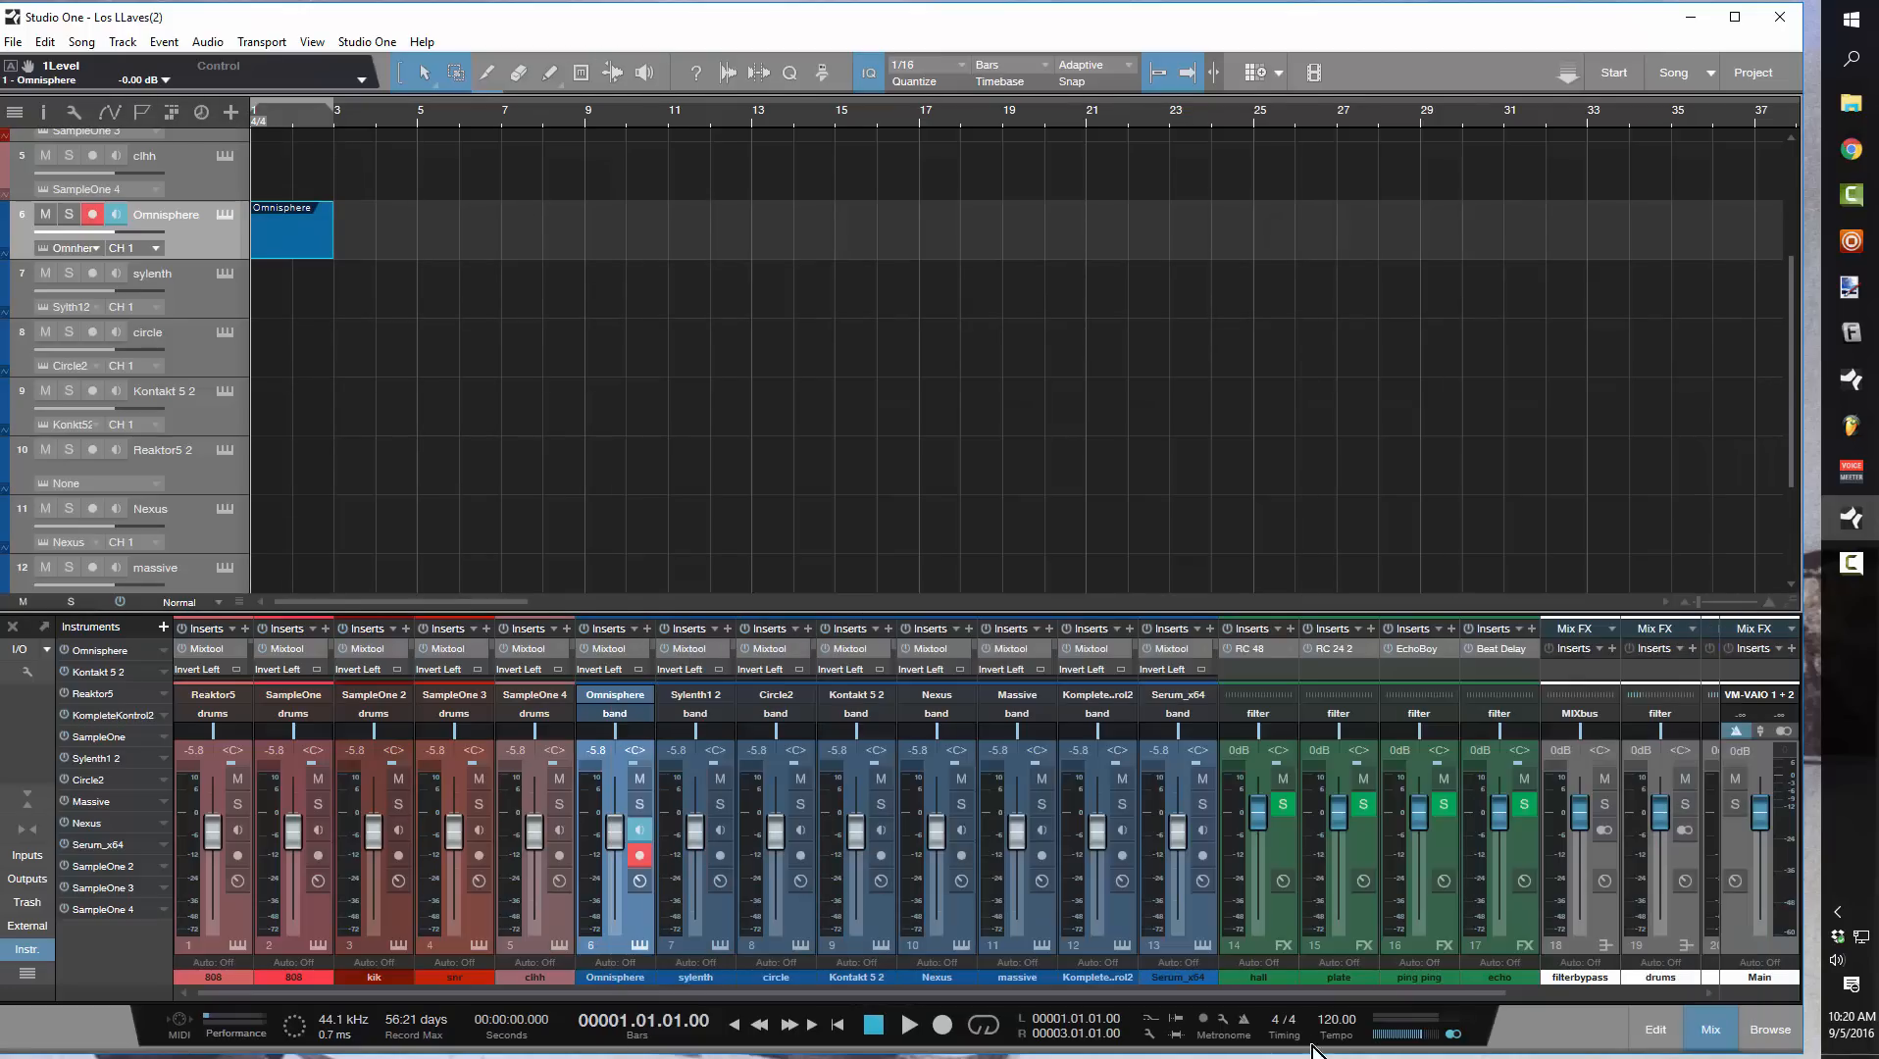
pyautogui.scroll(18, 1336, 1030)
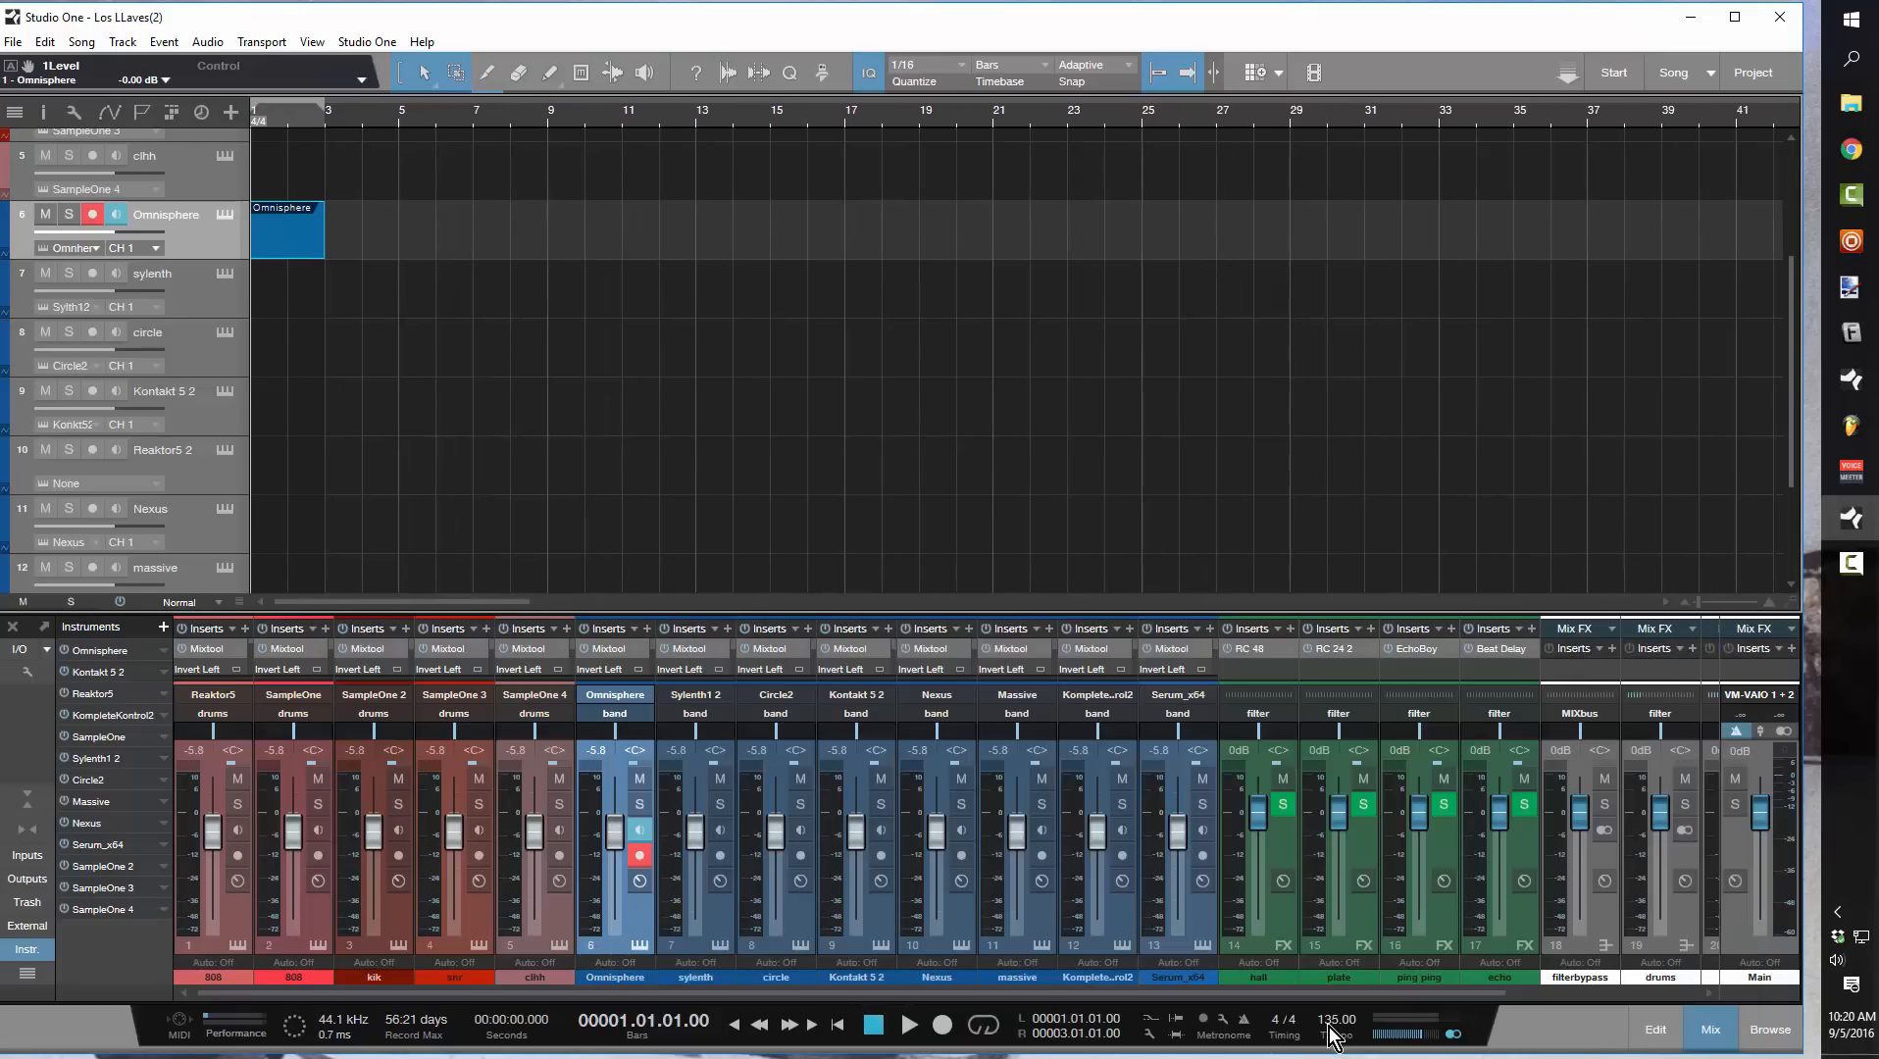
pyautogui.scroll(2, 1336, 1030)
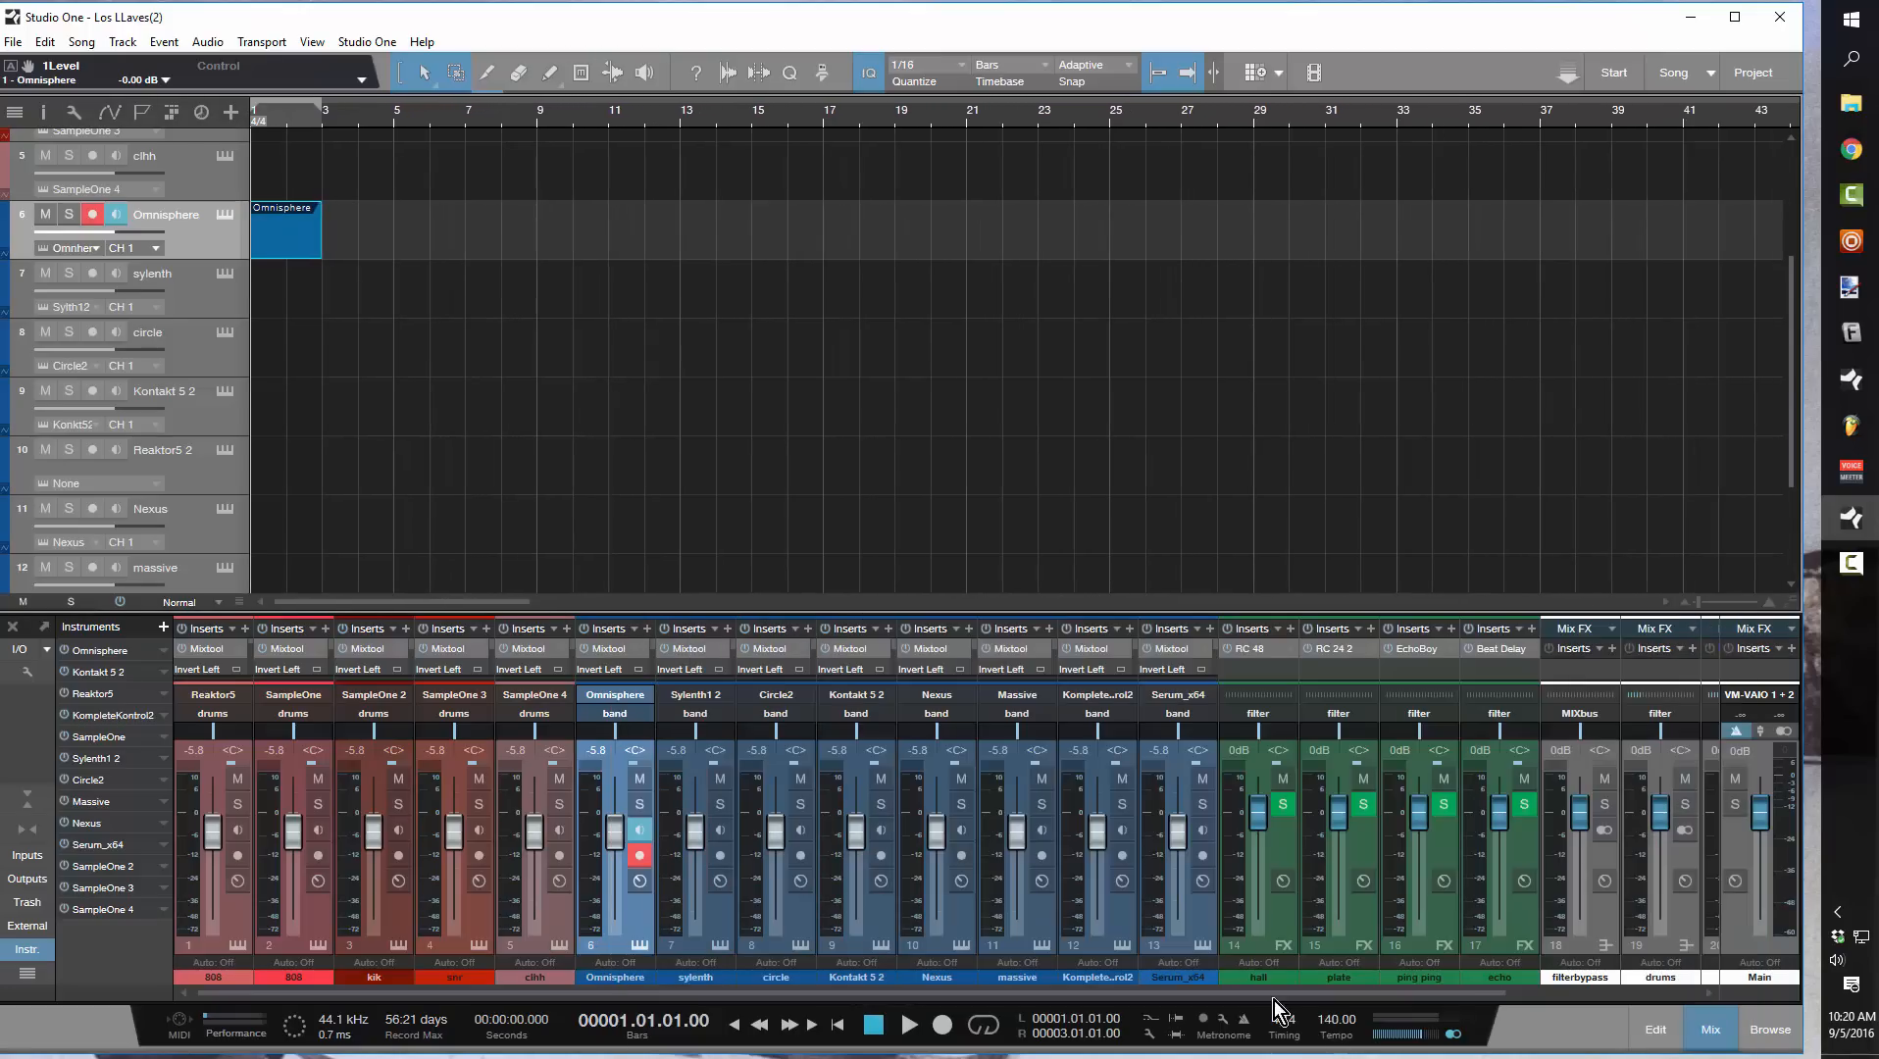
# Open the Omnisphere part for note editing and activate the C# Natural Minor scale
pyautogui.doubleClick(267, 250)
pyautogui.click(36, 785)
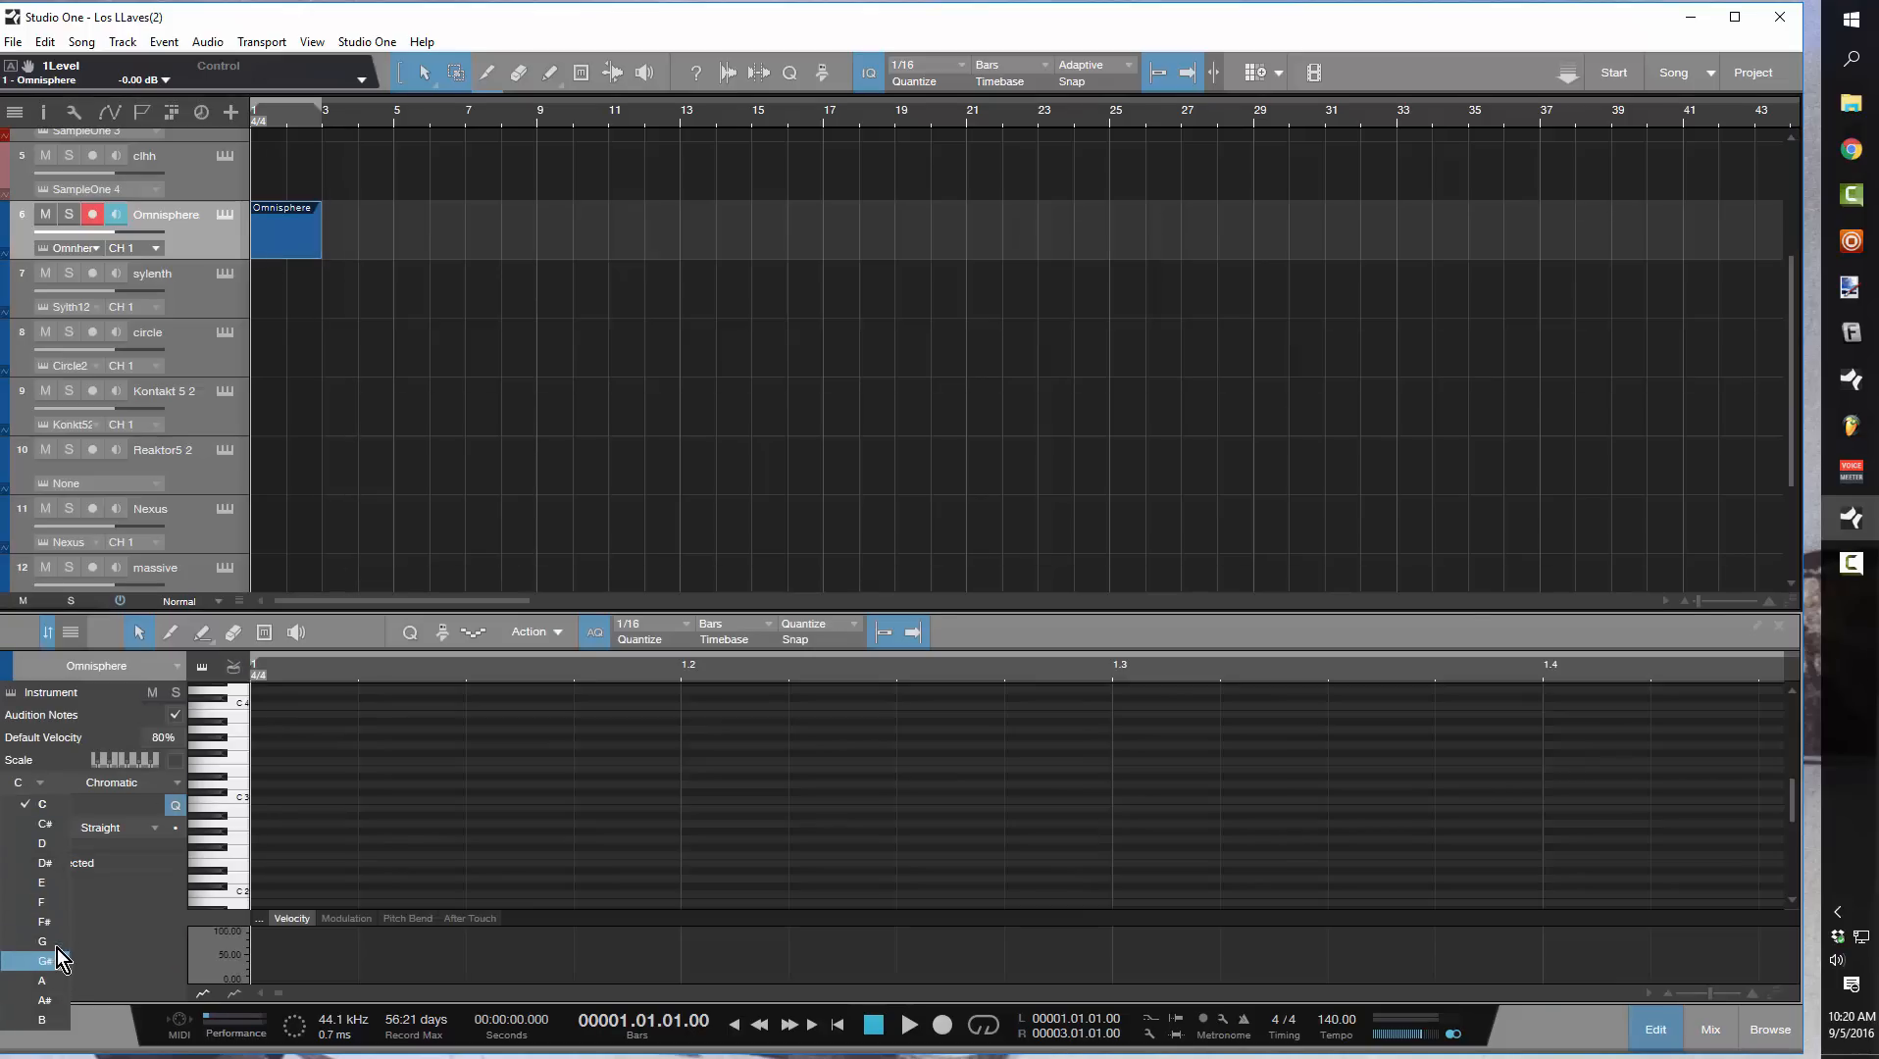
pyautogui.click(50, 807)
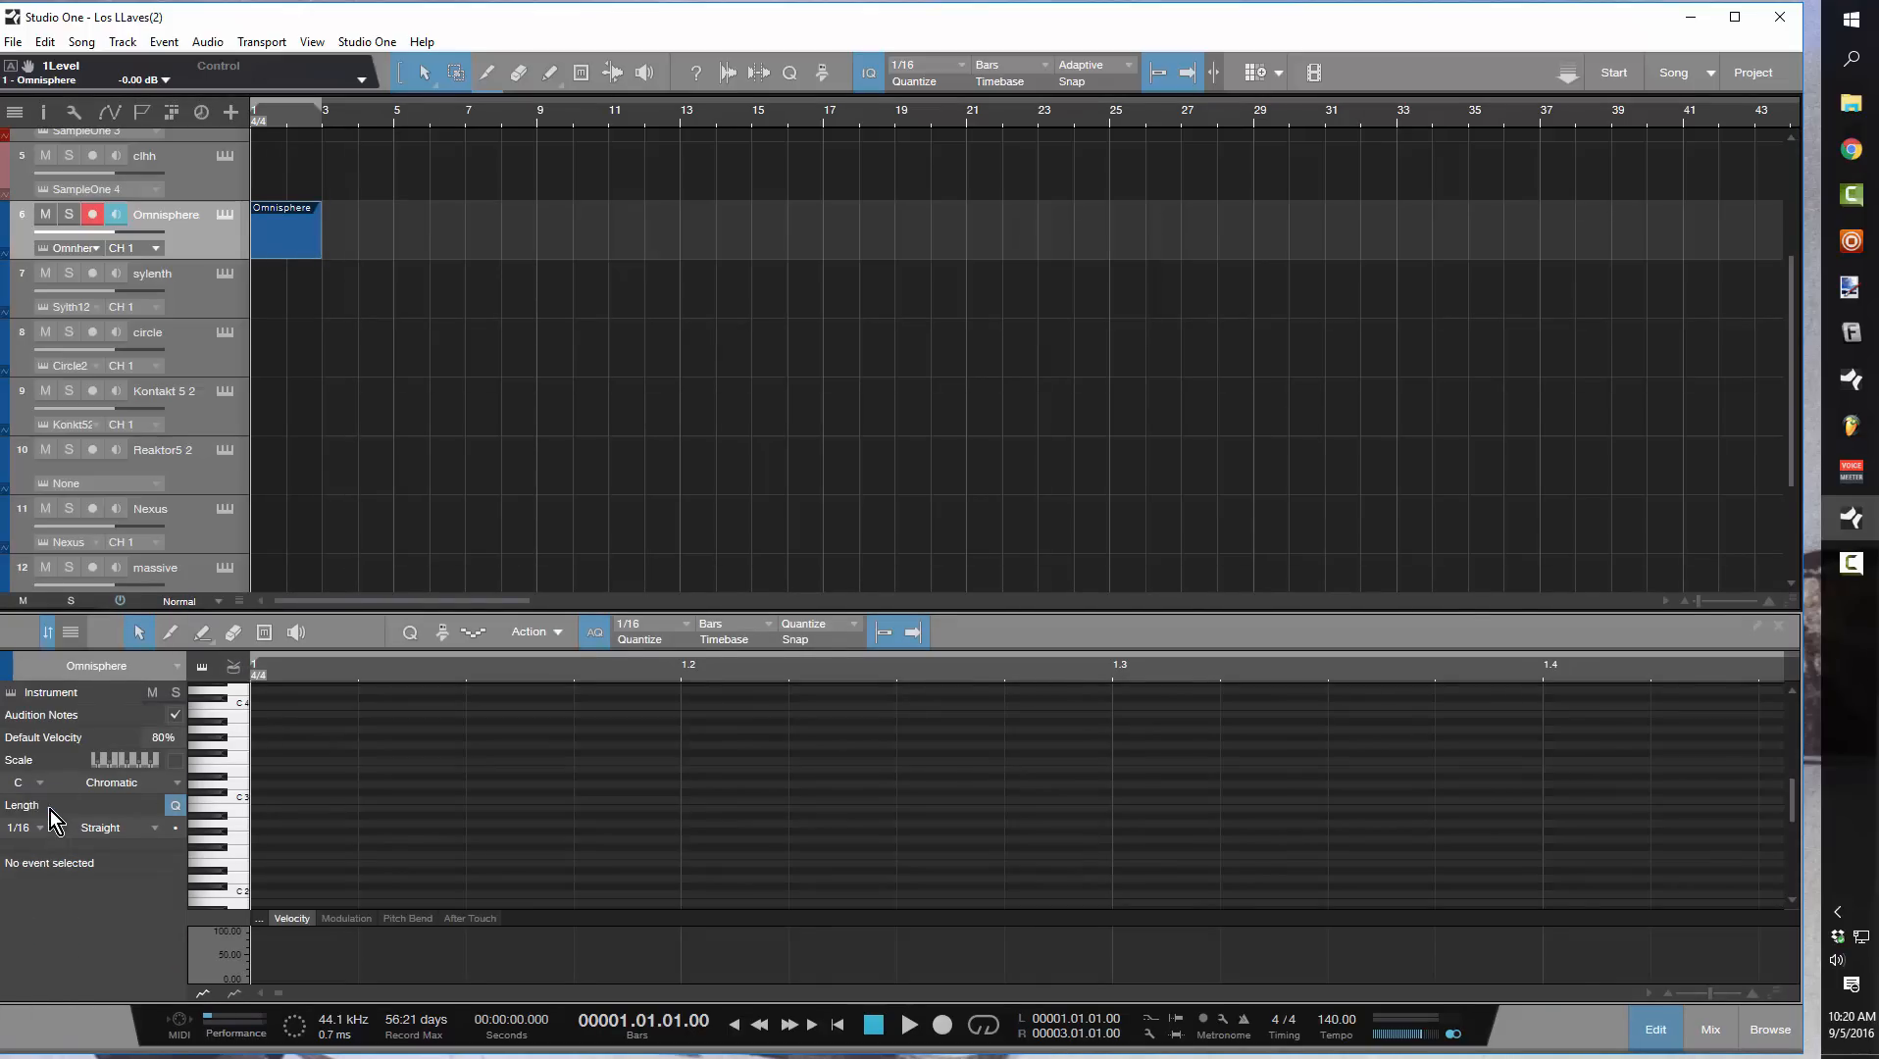
pyautogui.click(30, 783)
pyautogui.click(39, 827)
pyautogui.click(139, 786)
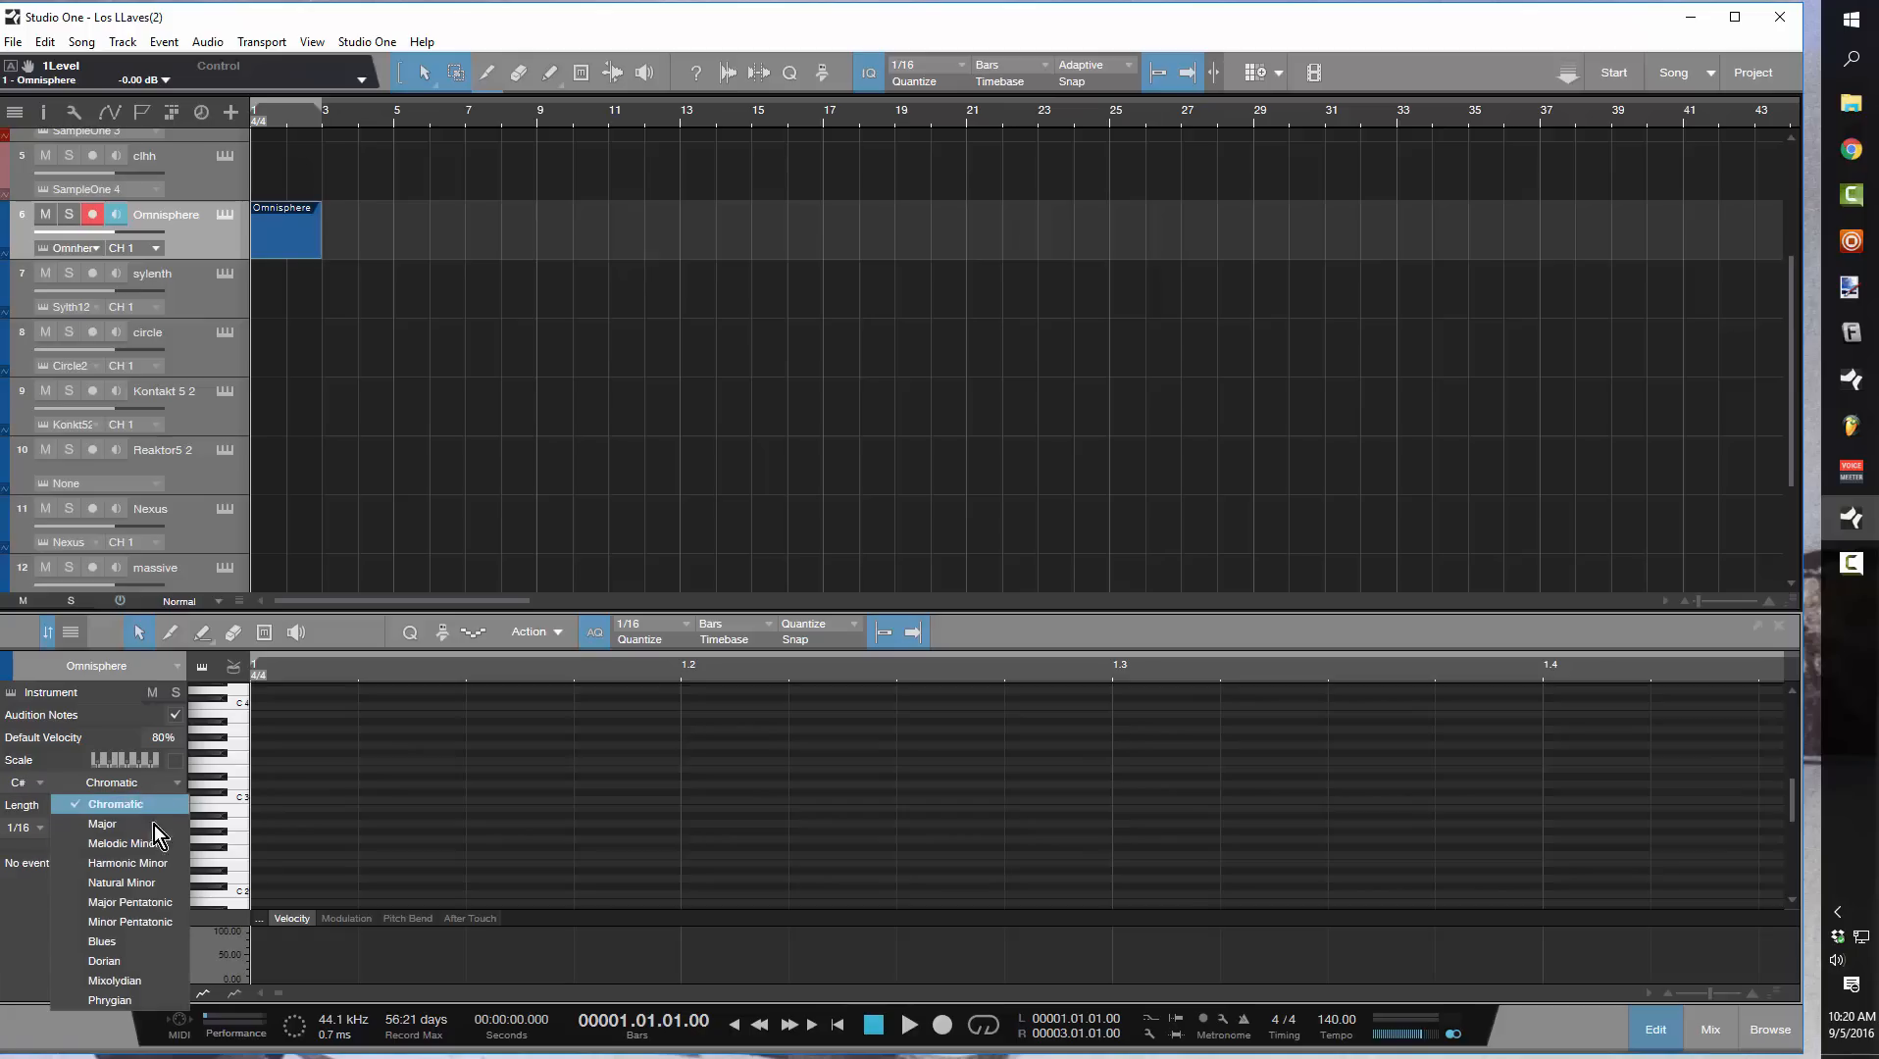
pyautogui.click(181, 882)
pyautogui.moveTo(390, 613); pyautogui.dragTo(383, 517)
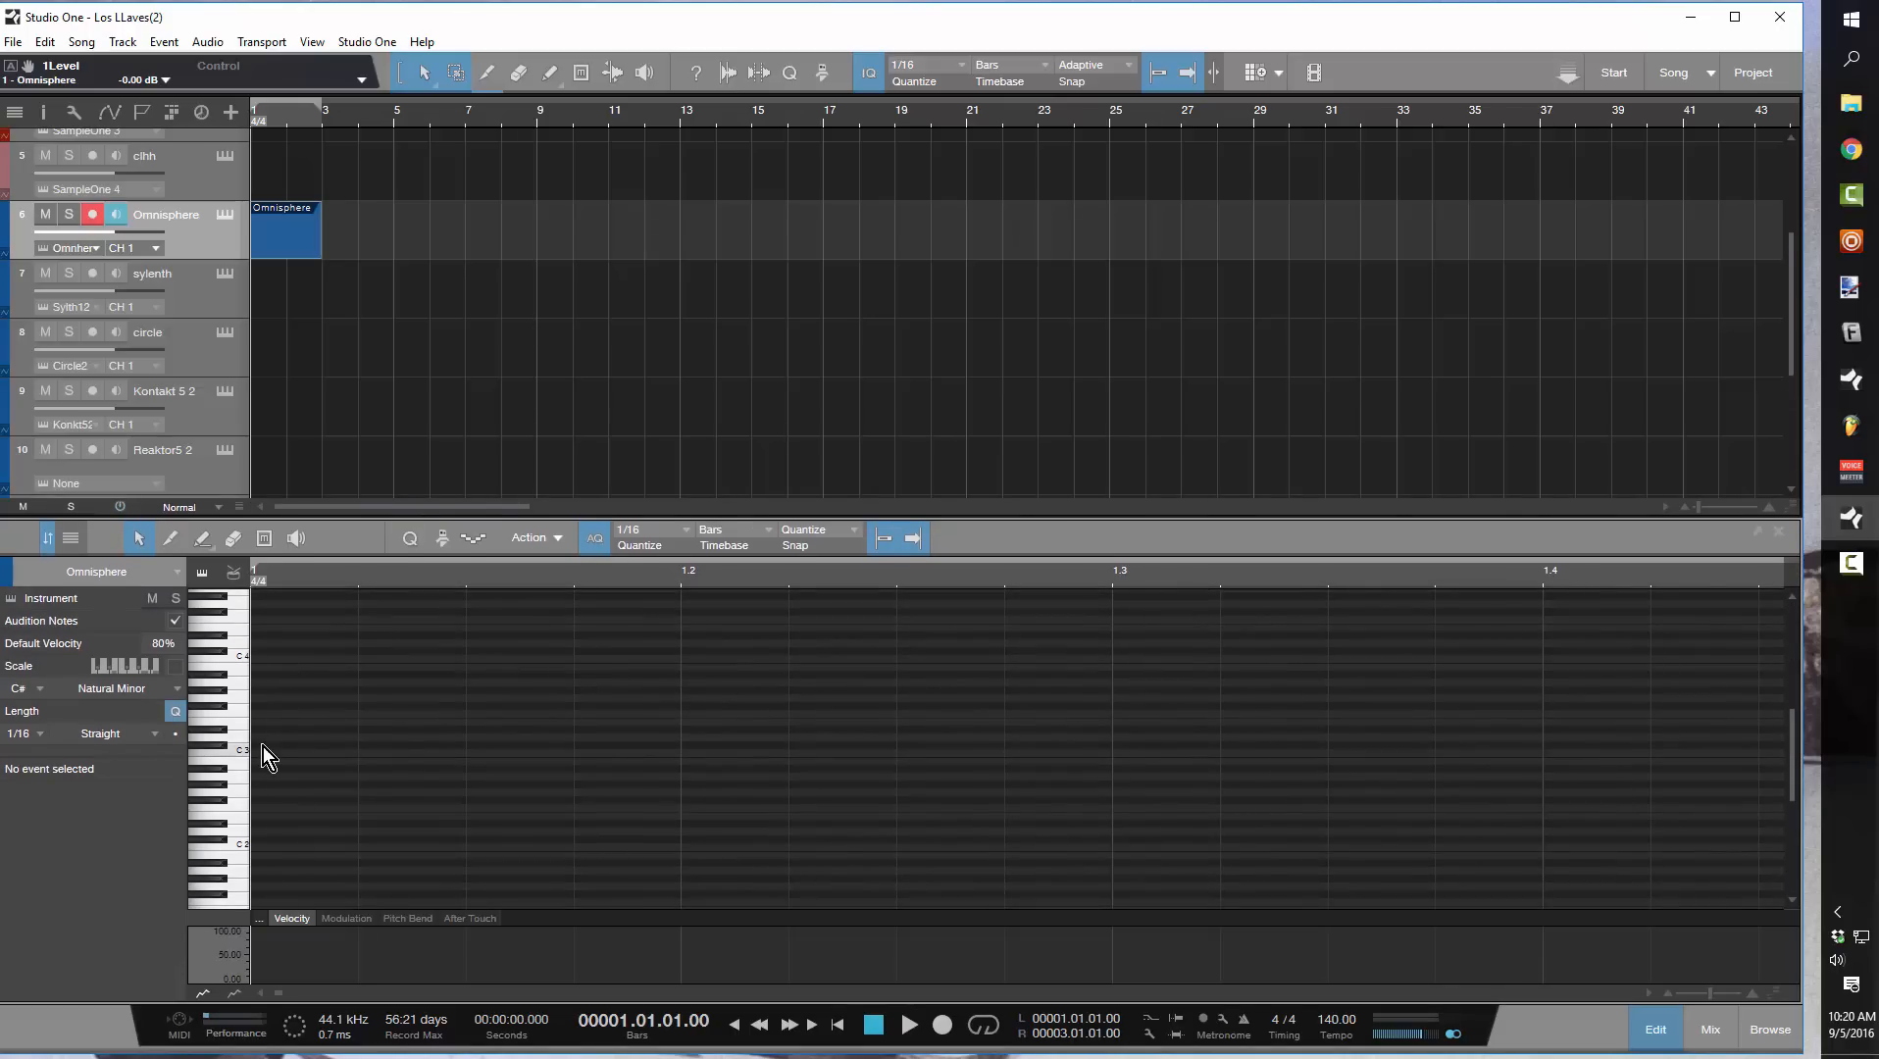
pyautogui.click(174, 668)
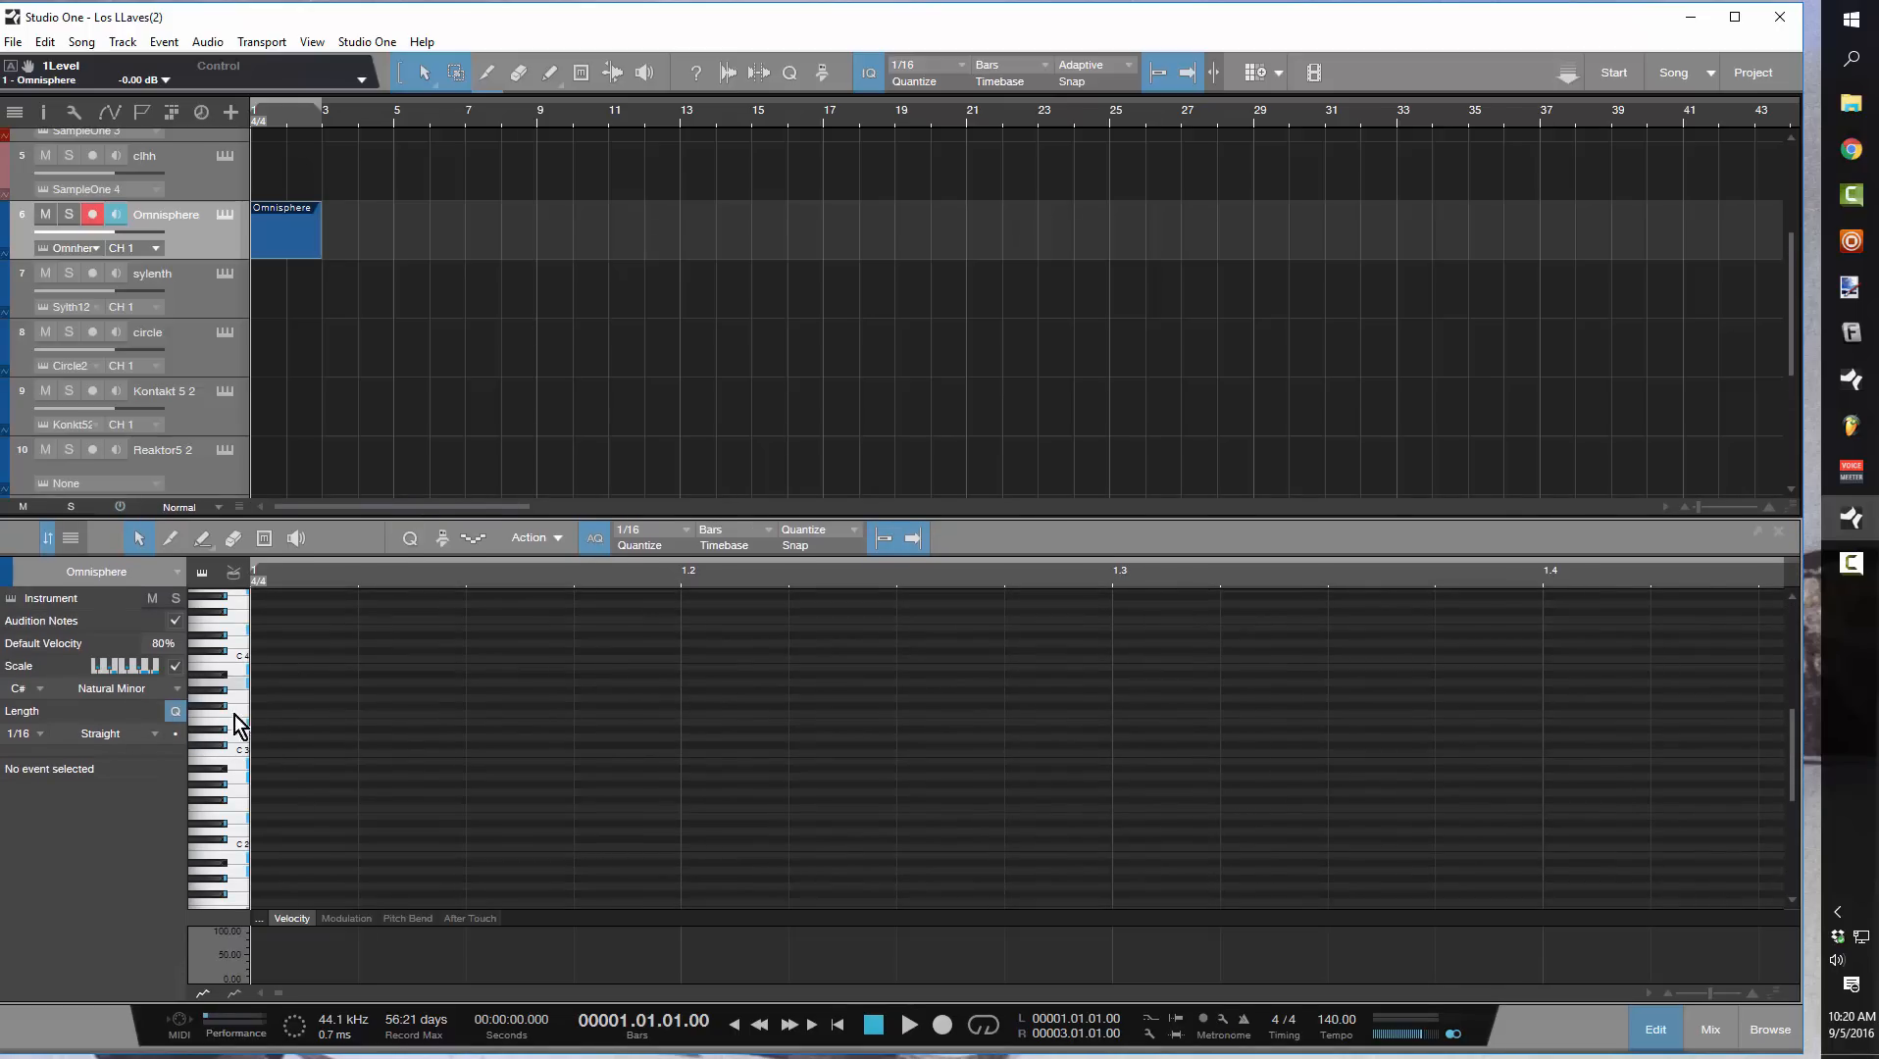
# Add a 1/8 note on D#3 at the start of the part and turn off note auditioning
pyautogui.click(679, 532)
pyautogui.click(775, 599)
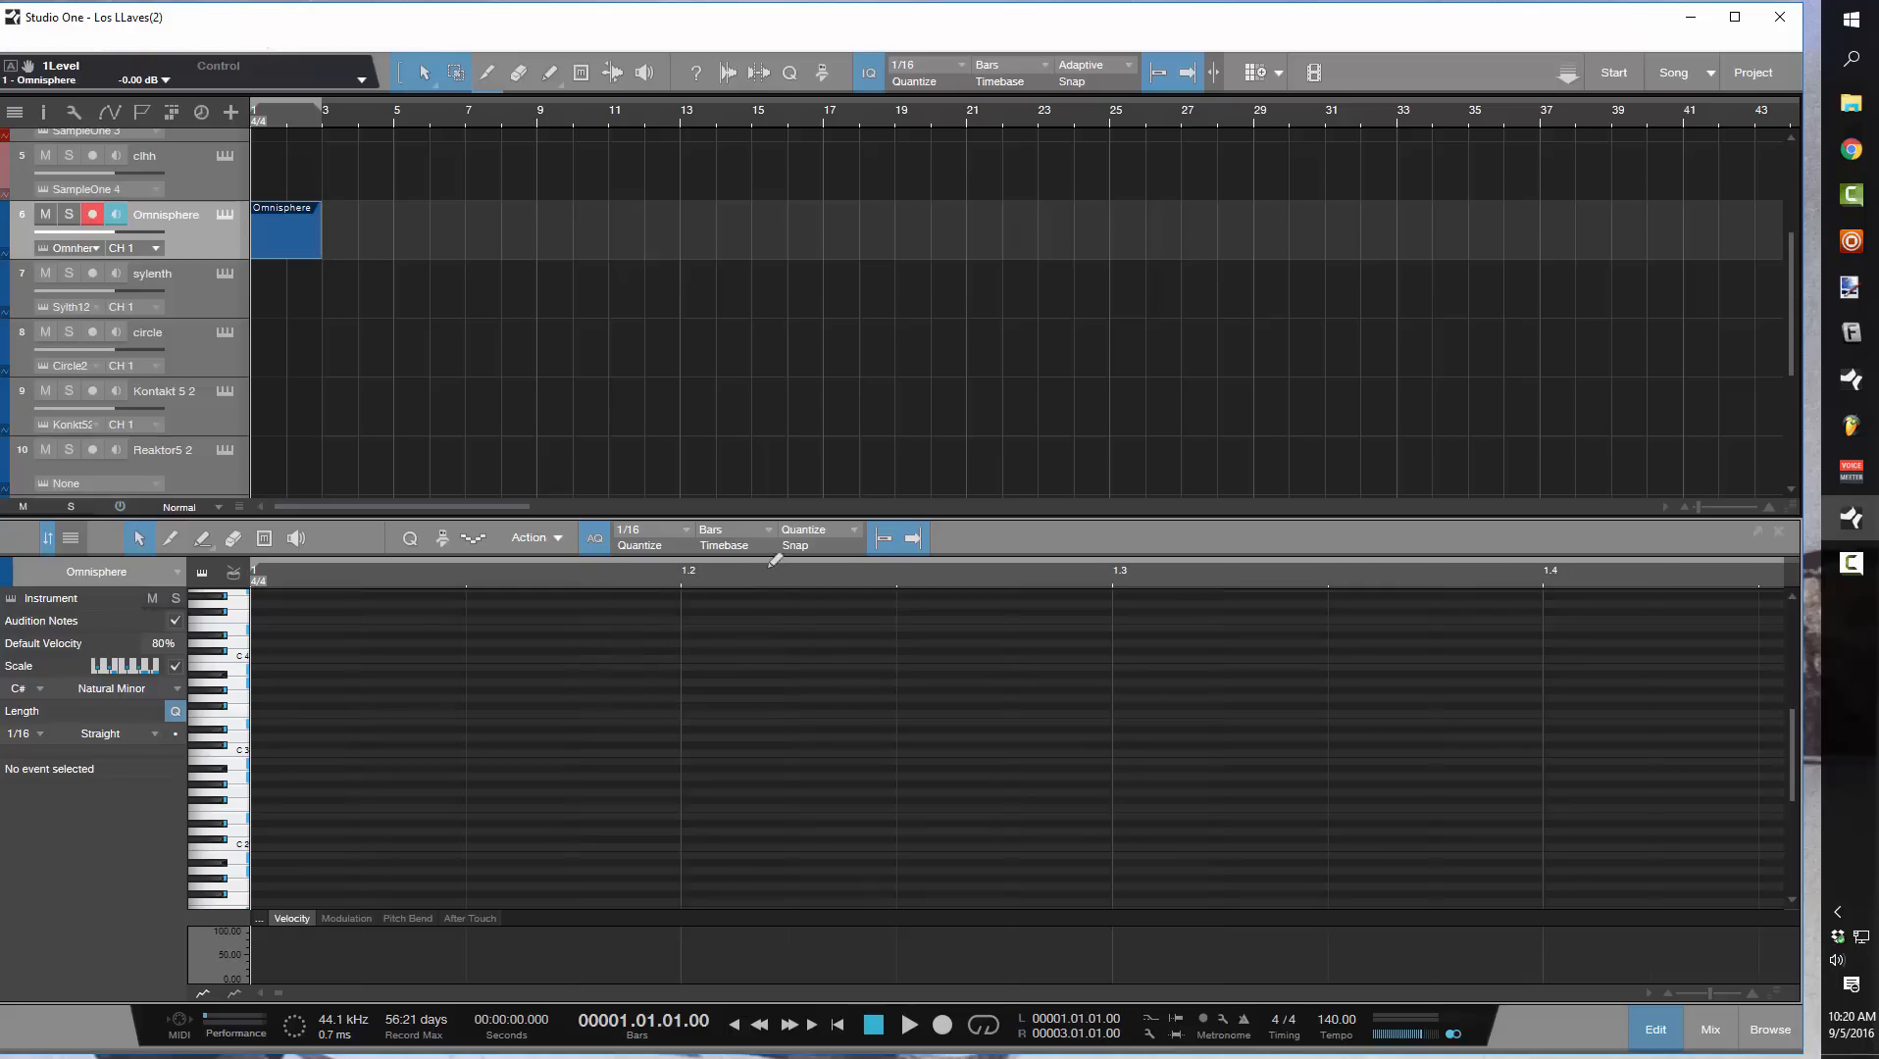
pyautogui.doubleClick(270, 729)
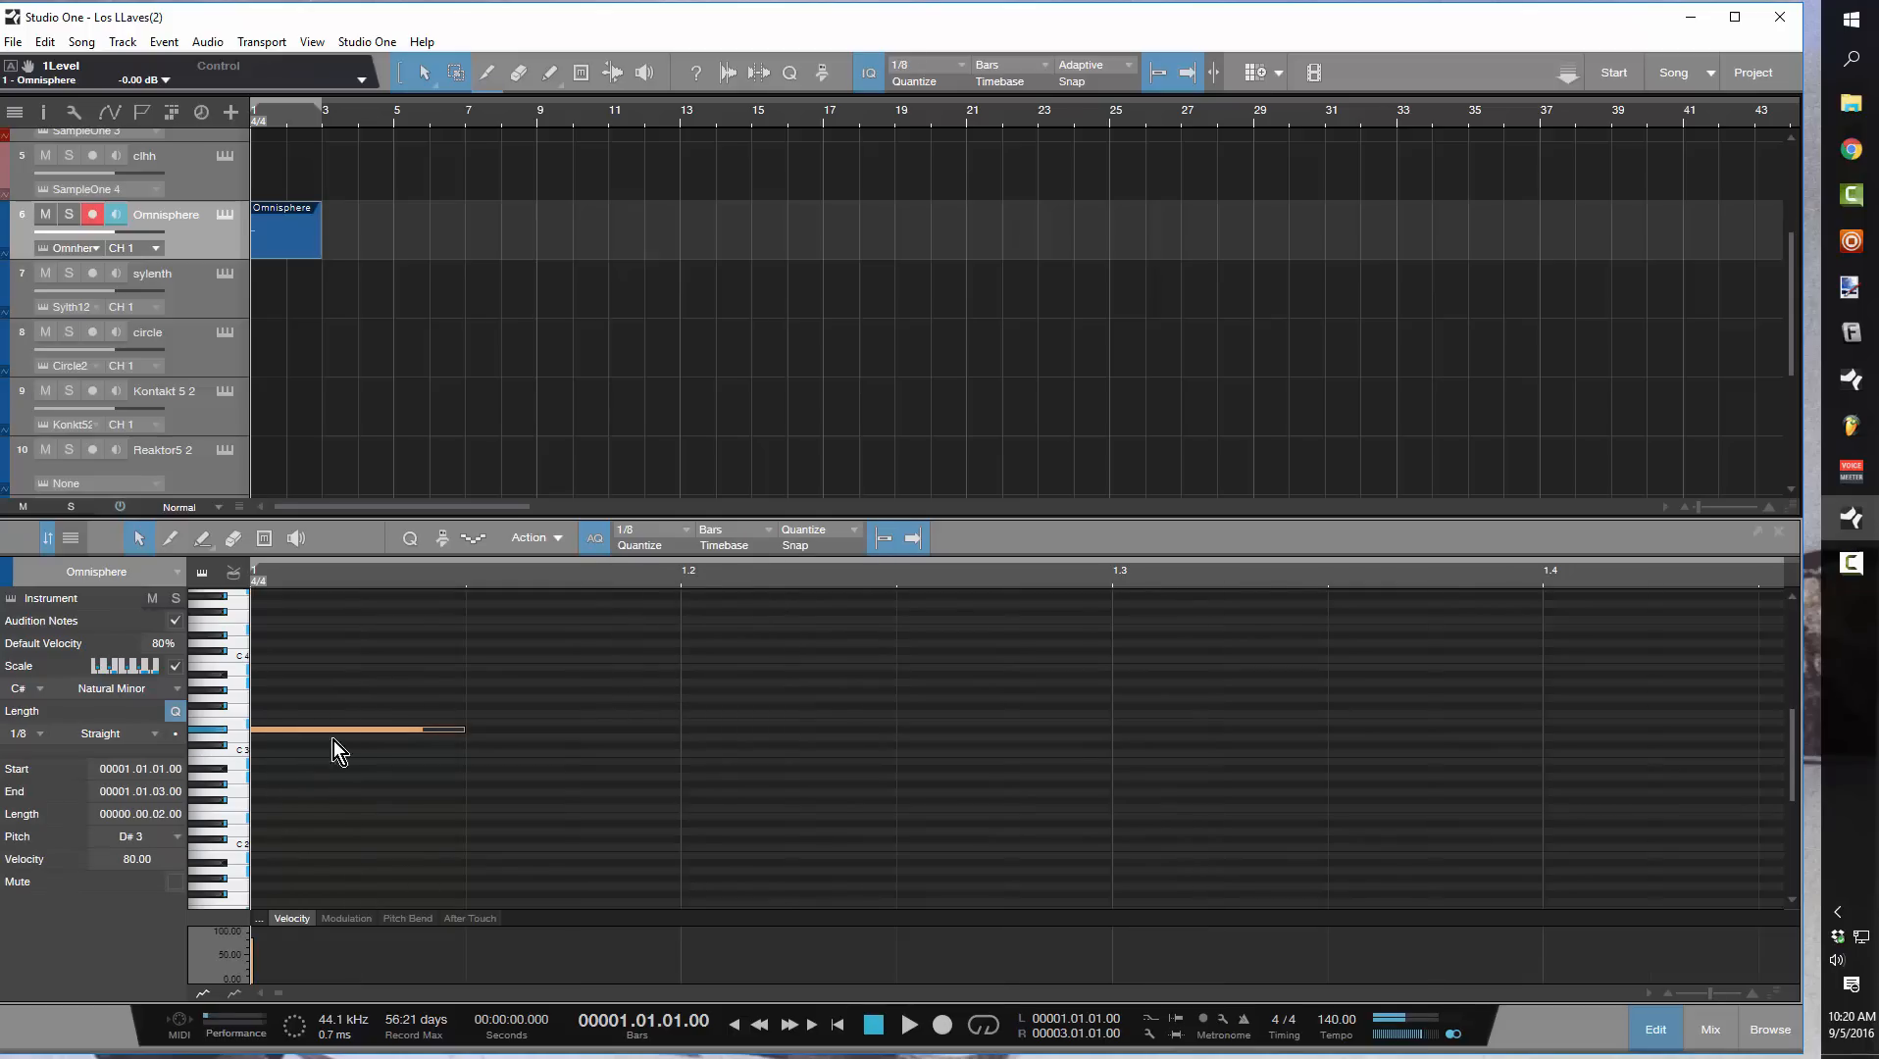
pyautogui.click(177, 623)
# Duplicate the D#3 eighth note repeatedly until both bars of the part are filled
pyautogui.moveTo(559, 572); pyautogui.dragTo(561, 531)
pyautogui.press('d')
pyautogui.press('d')
pyautogui.press('d')
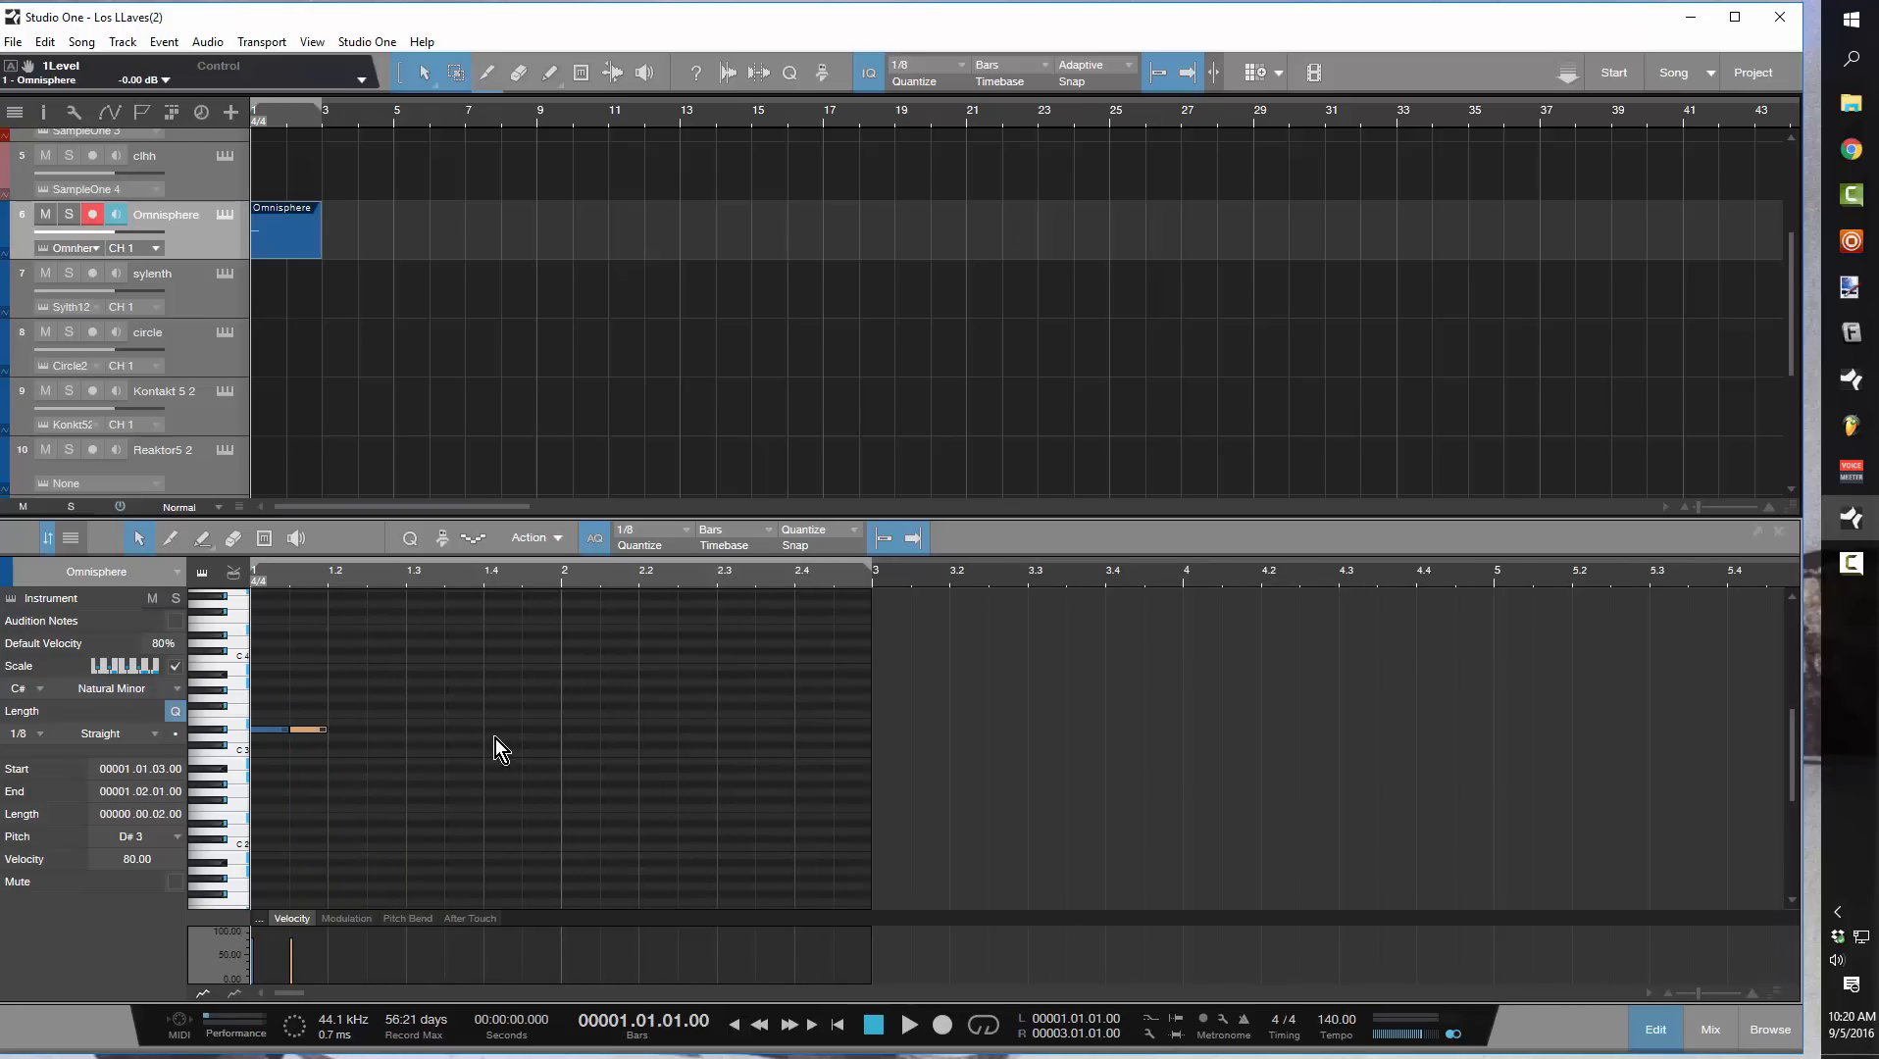
pyautogui.press('d')
pyautogui.press('d')
pyautogui.press('d')
pyautogui.press('d')
pyautogui.press('d')
pyautogui.press('d')
pyautogui.press('d')
pyautogui.press('d')
pyautogui.press('d')
pyautogui.press('d')
pyautogui.press('d')
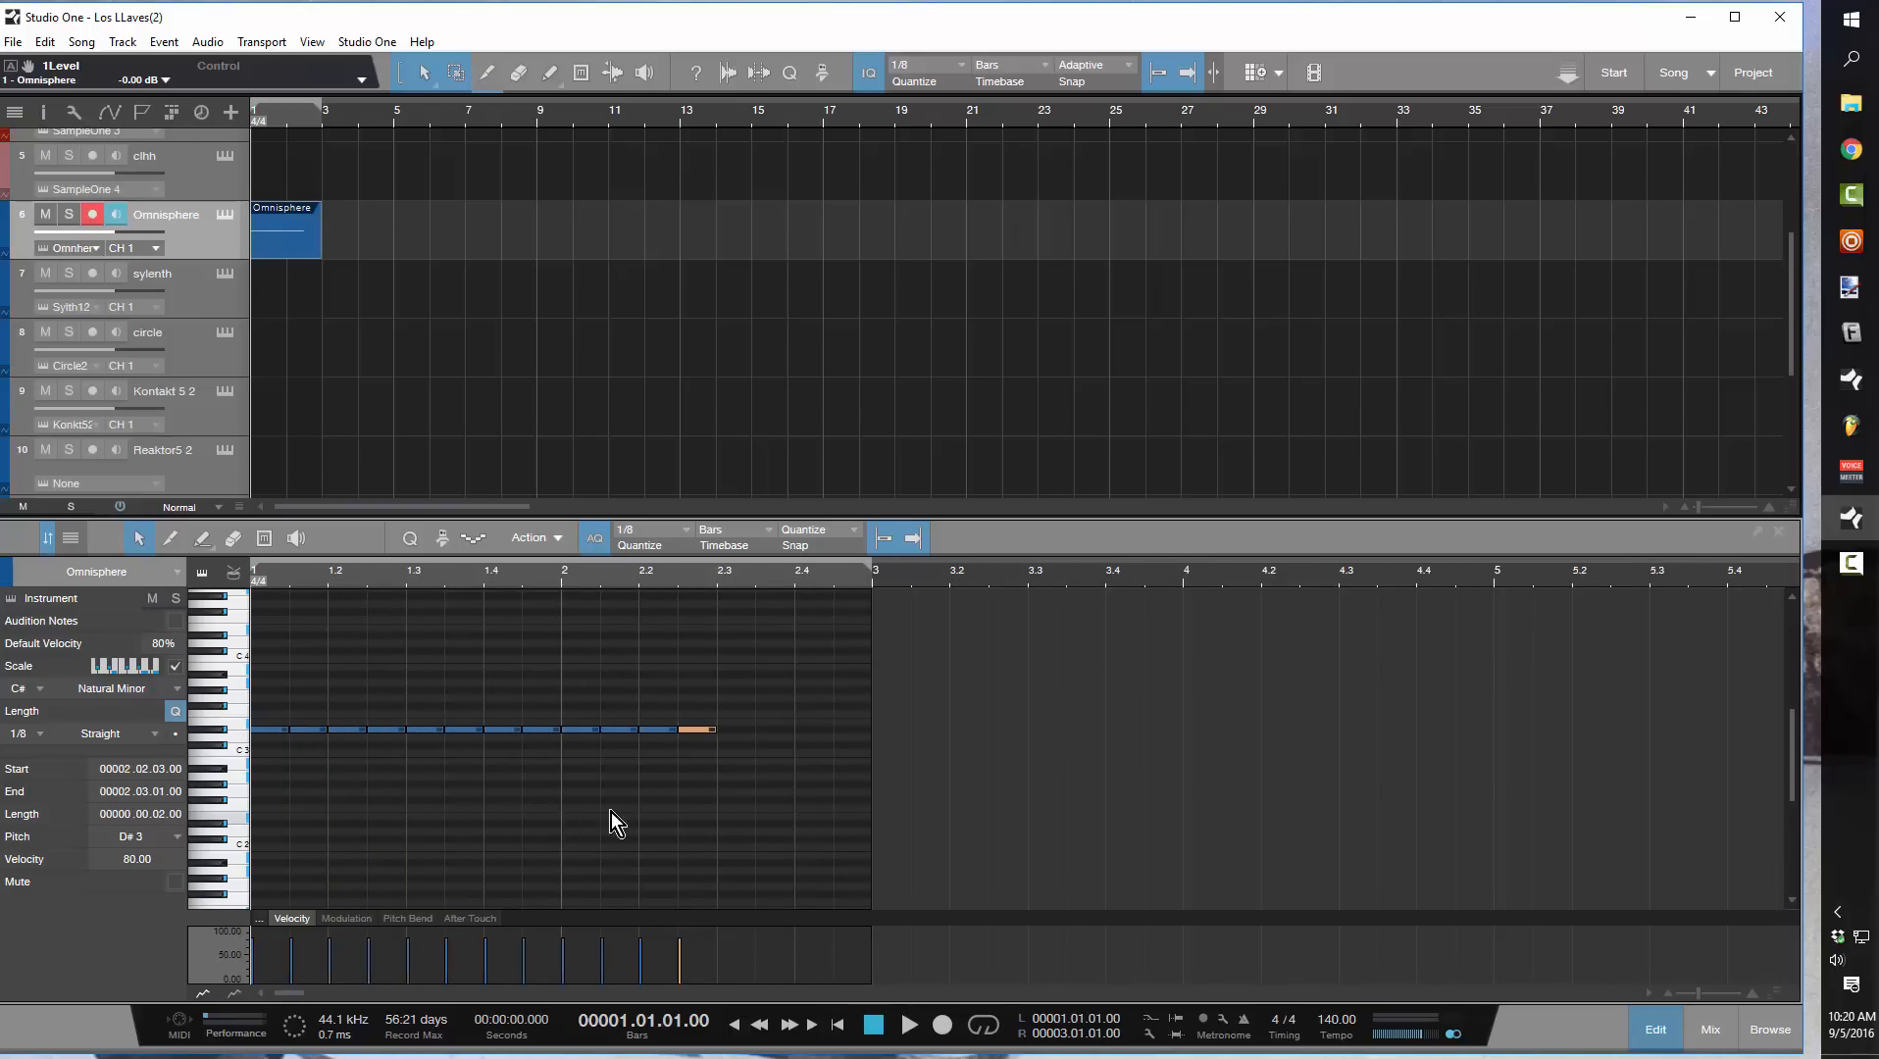
pyautogui.press('d')
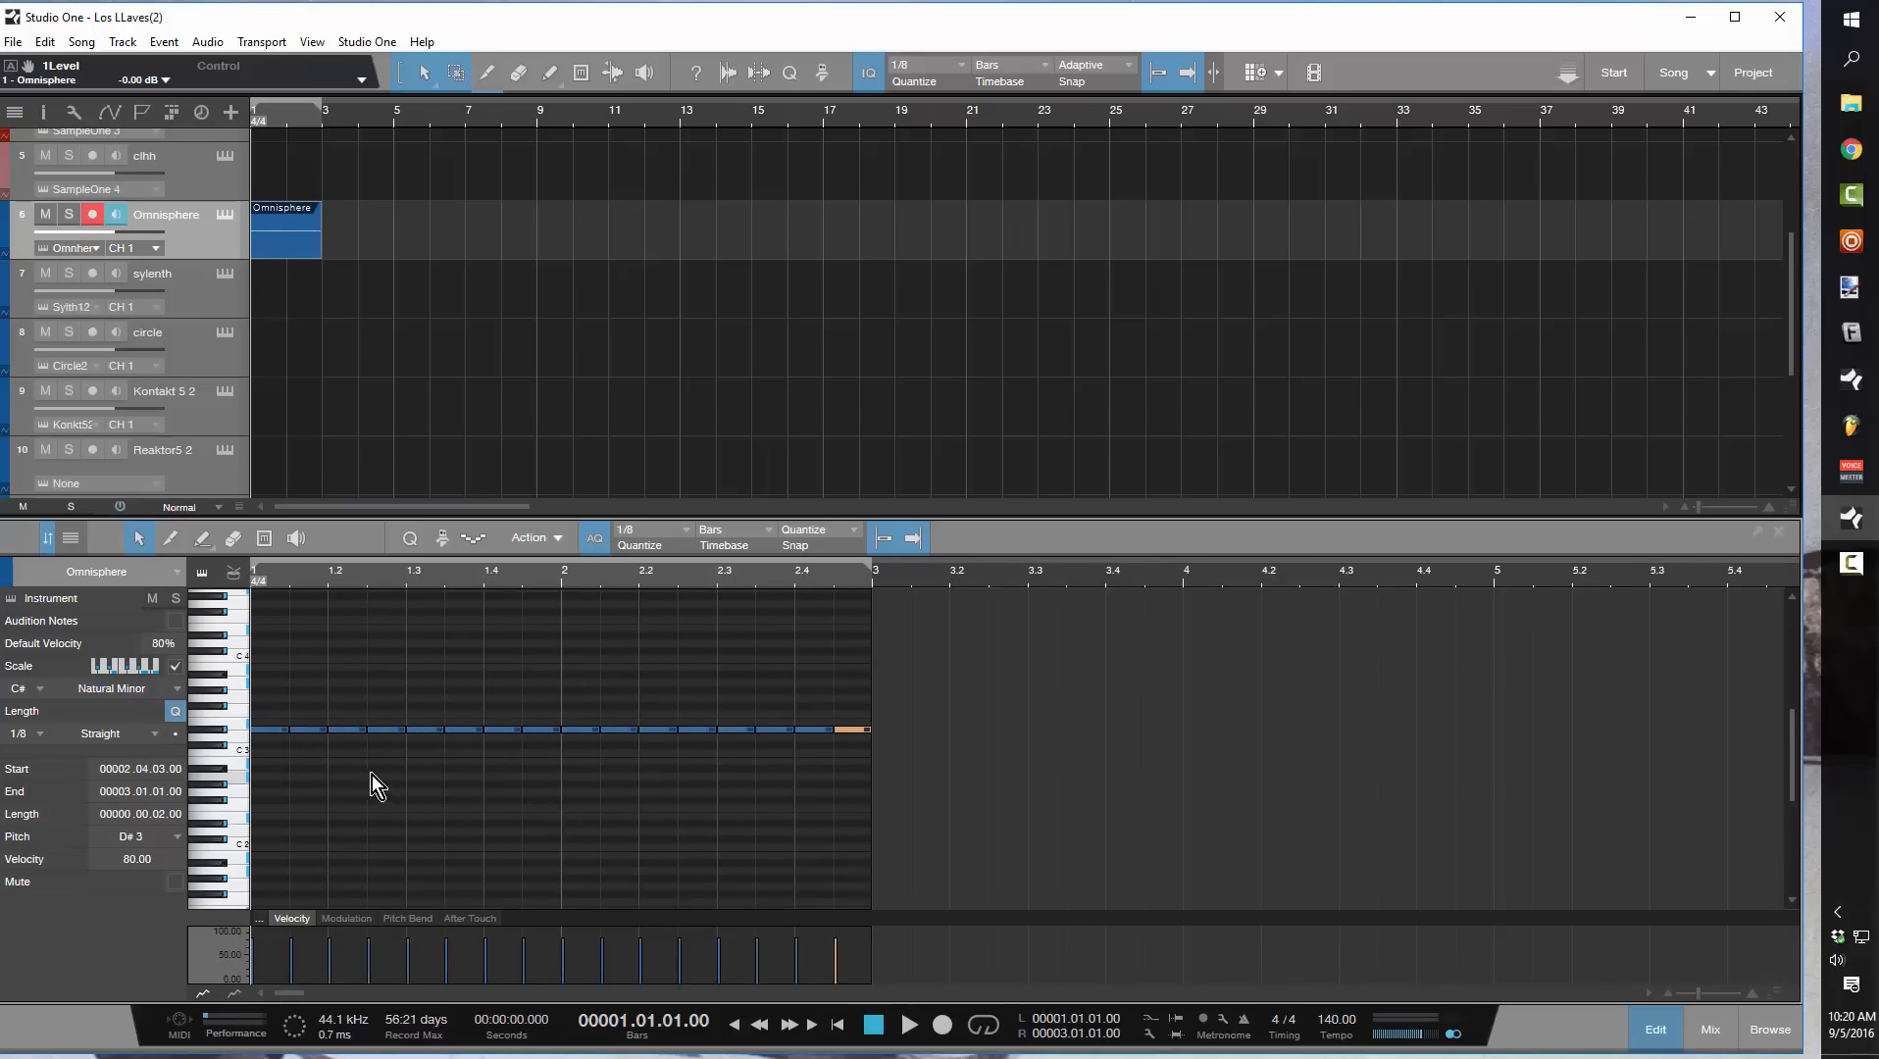
# Repitch the eight notes of bar 1 to C#3, D#3, E3, D#3, F#3, G#3, A3, G#3
pyautogui.click(342, 742)
pyautogui.click(312, 728)
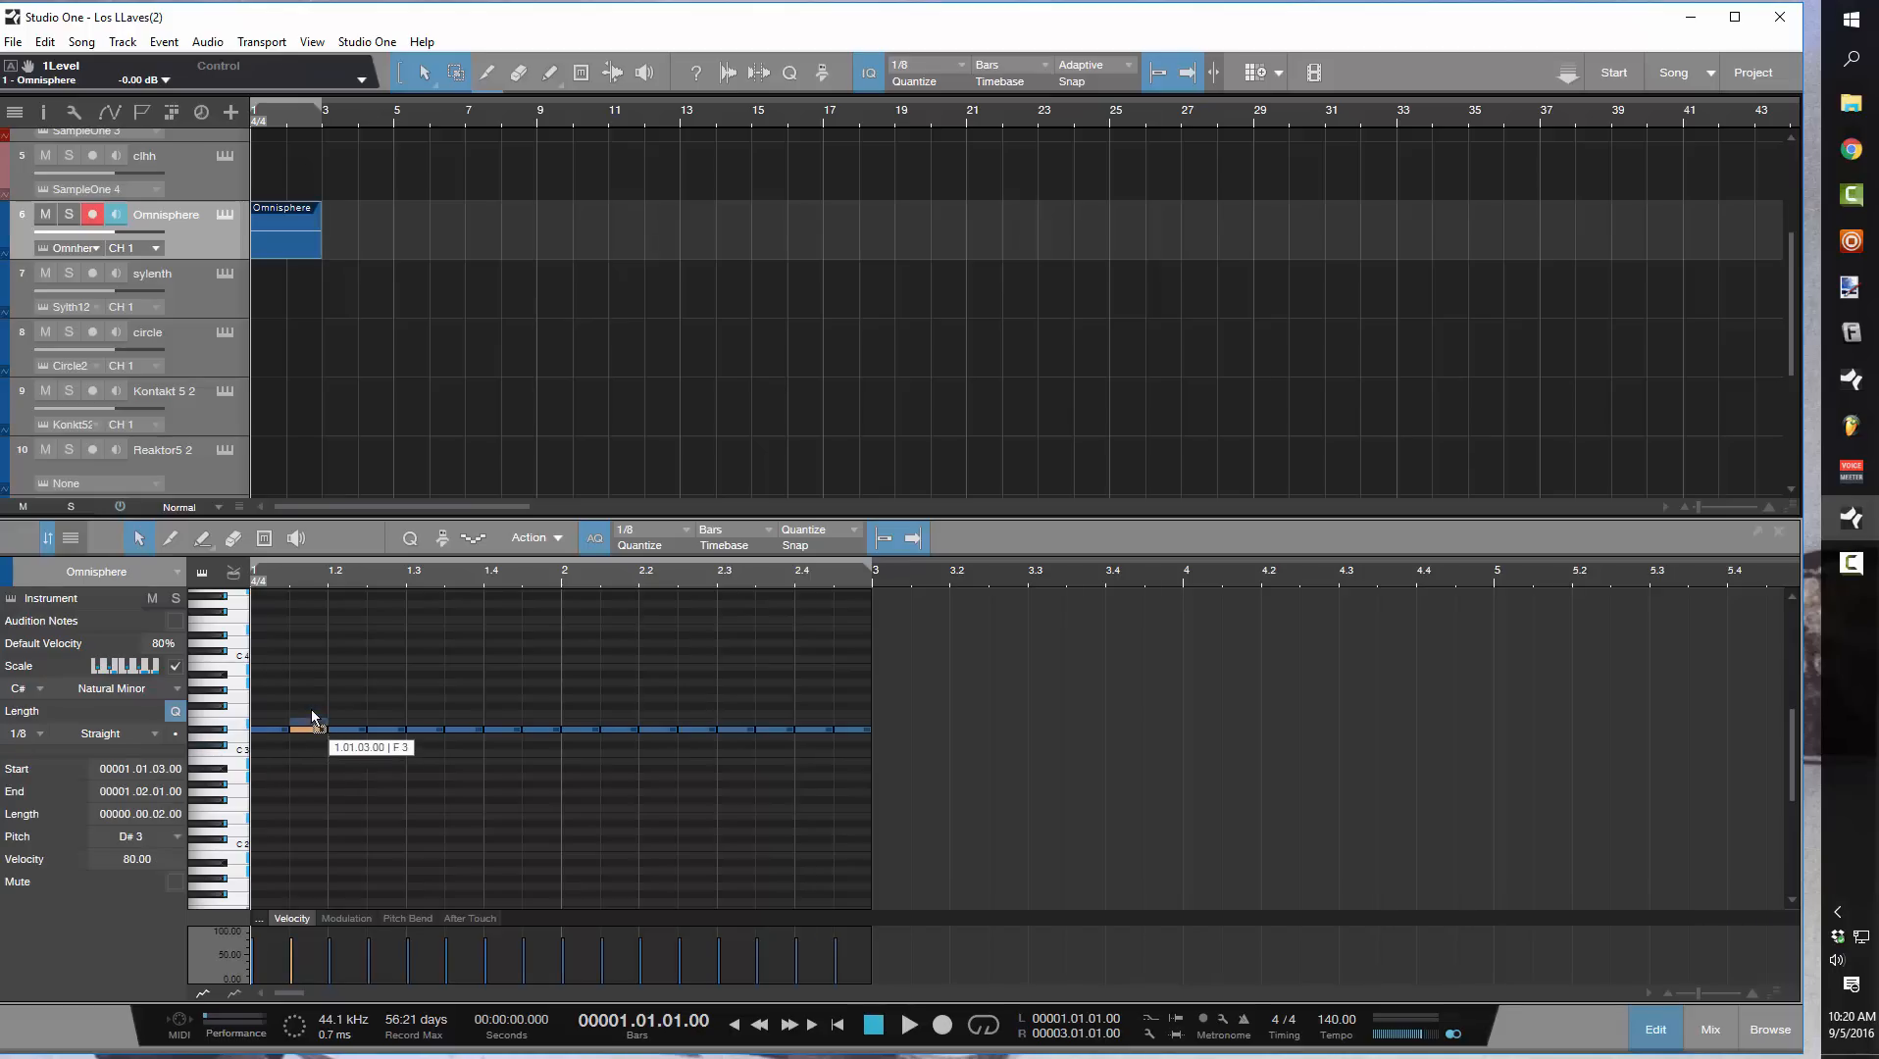
pyautogui.moveTo(312, 719); pyautogui.dragTo(542, 691)
pyautogui.click(469, 730)
pyautogui.click(508, 730)
# Replace the notes in bar 2 with a duplicate of the bar 1 melody
pyautogui.moveTo(900, 771); pyautogui.dragTo(559, 700)
pyautogui.press('Delete')
pyautogui.moveTo(833, 814); pyautogui.dragTo(195, 672)
pyautogui.hotkey('ctrl', 'd')
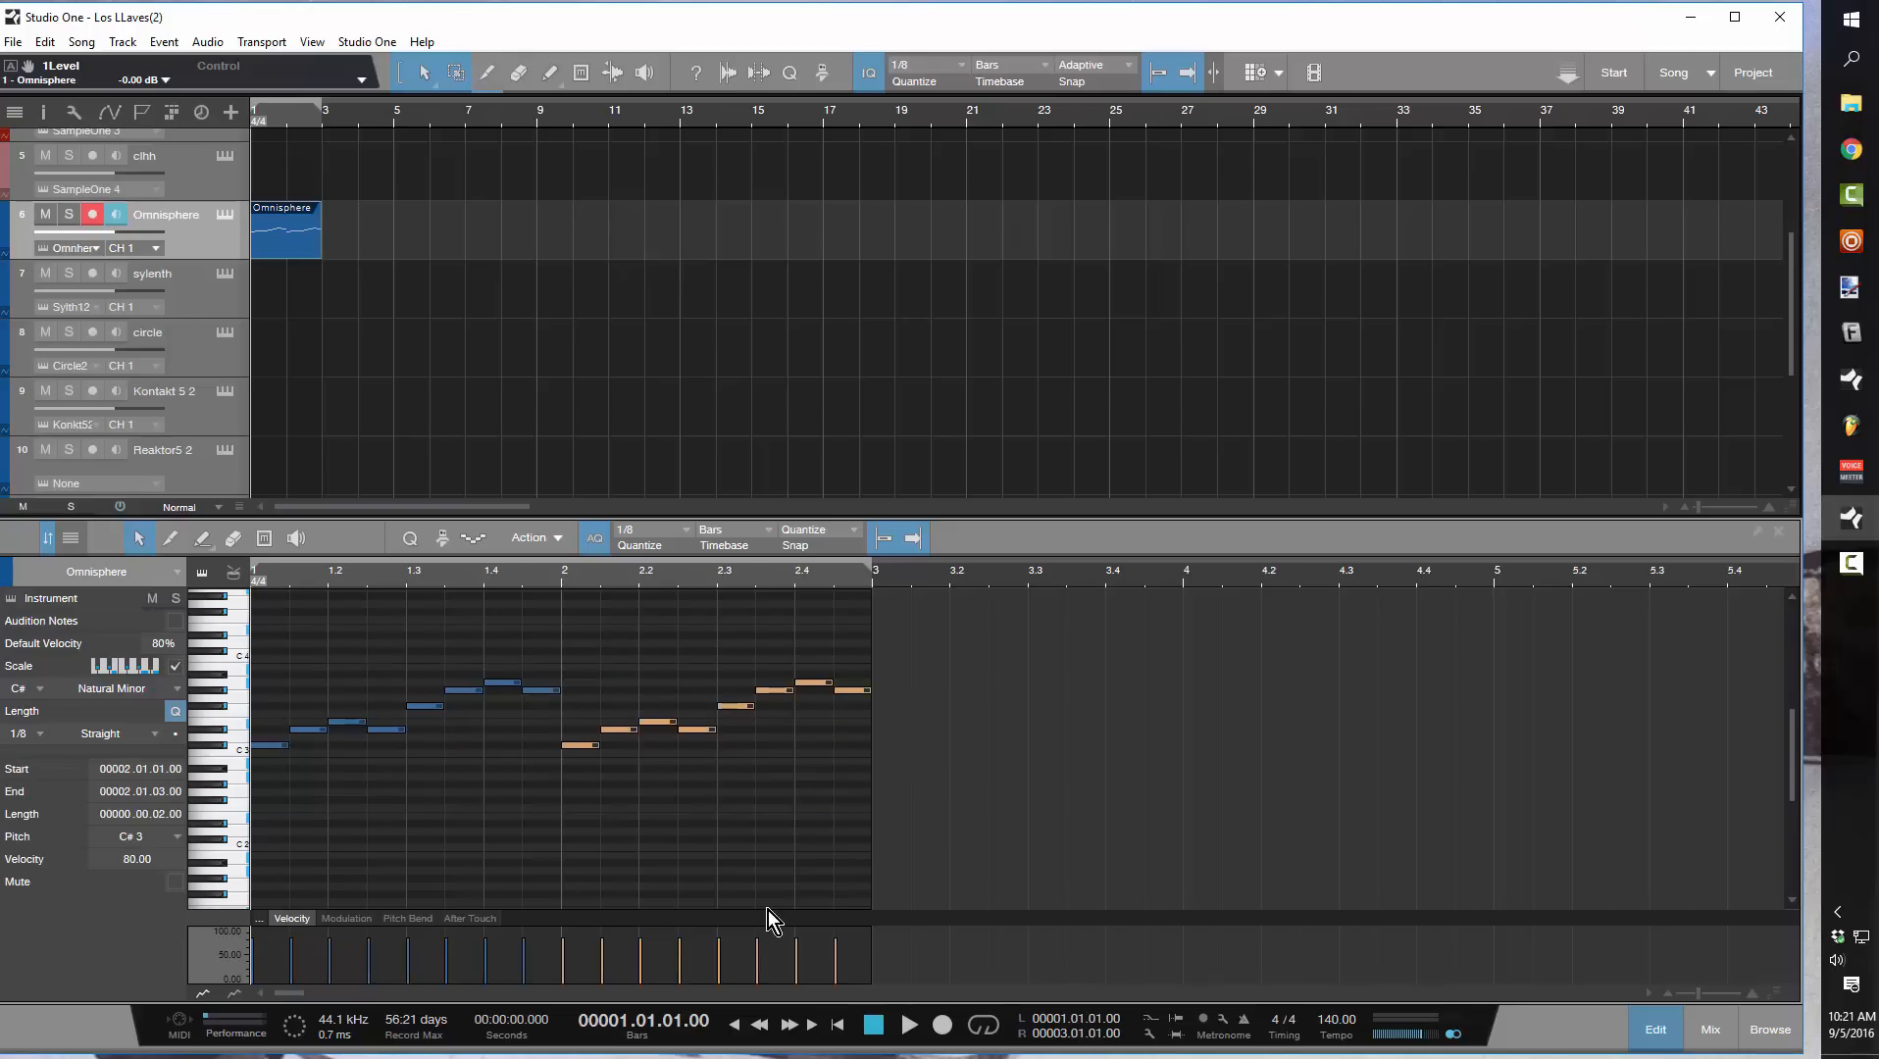
# Play the melody once, then enable looping and return playback to the start of the song
pyautogui.press('space')
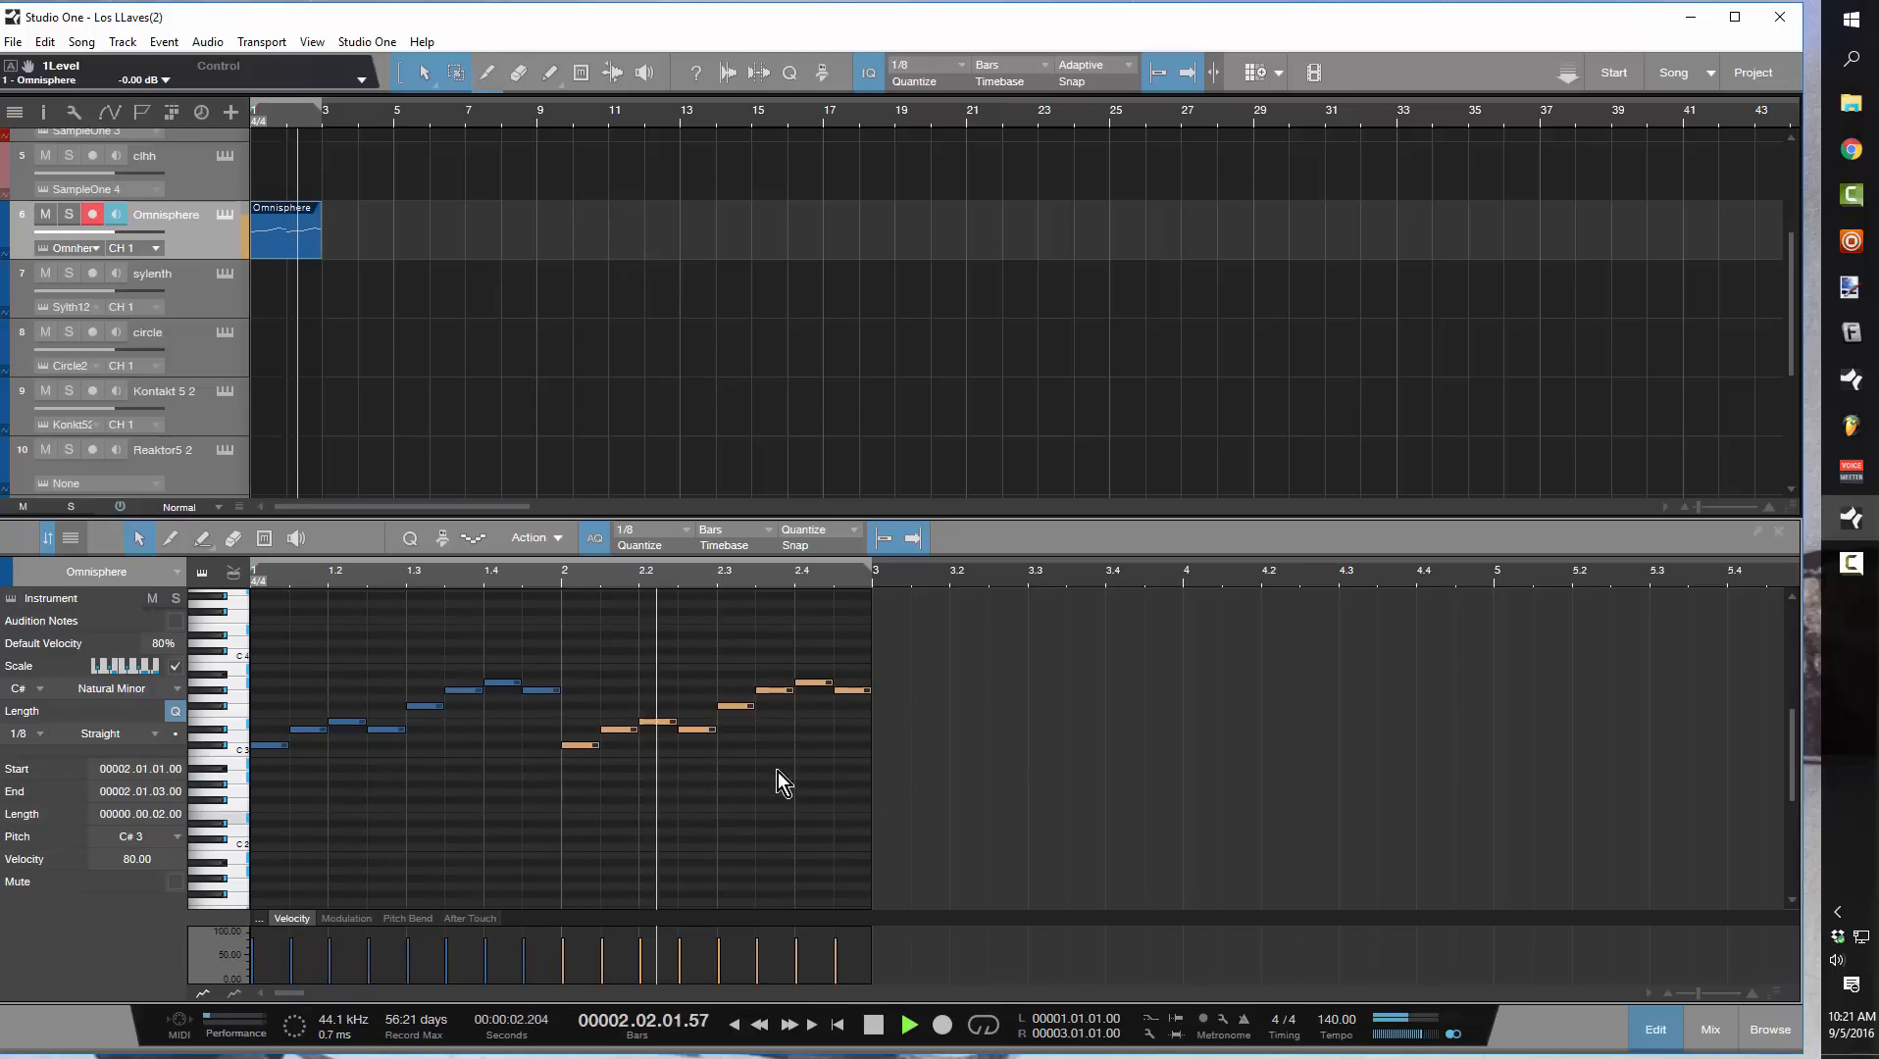
pyautogui.press('space')
pyautogui.press('/')
pyautogui.press(',')
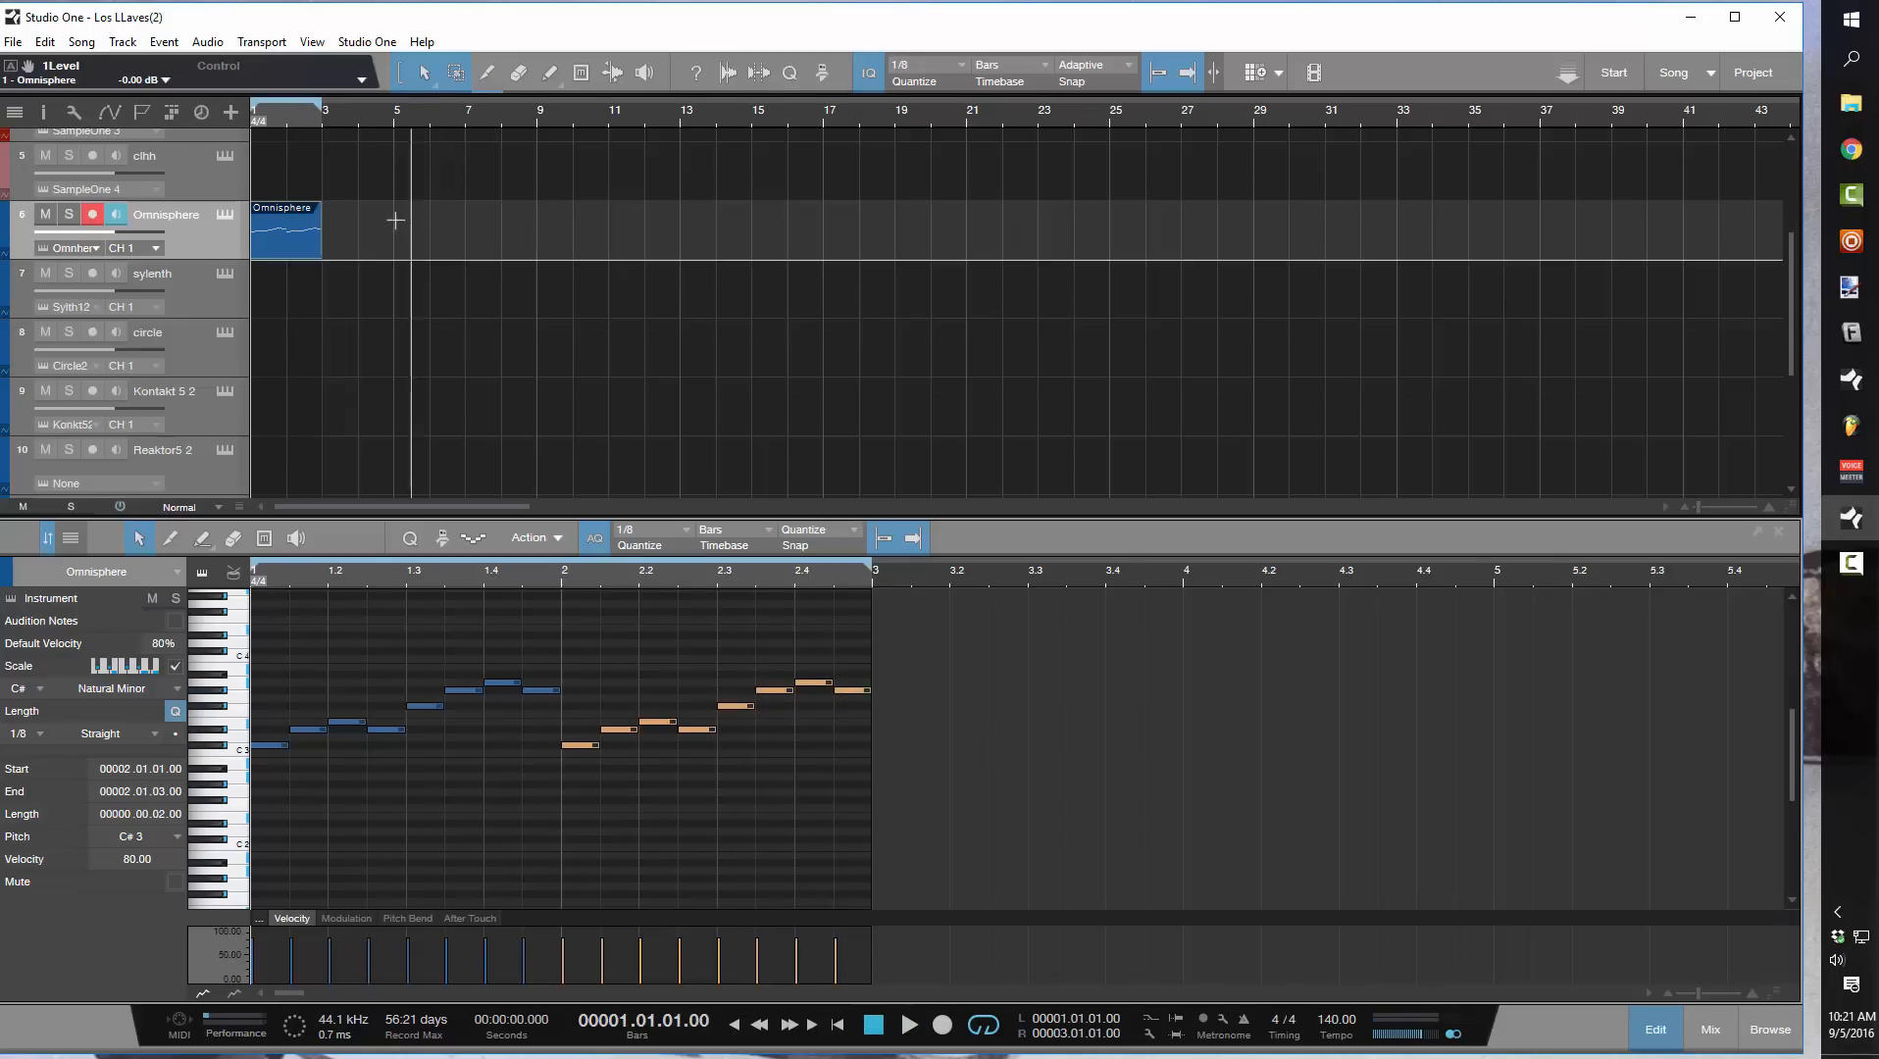
# Open the Omnisphere instrument, enable Glide on its main page and raise the glide time slightly while the loop plays
pyautogui.click(222, 213)
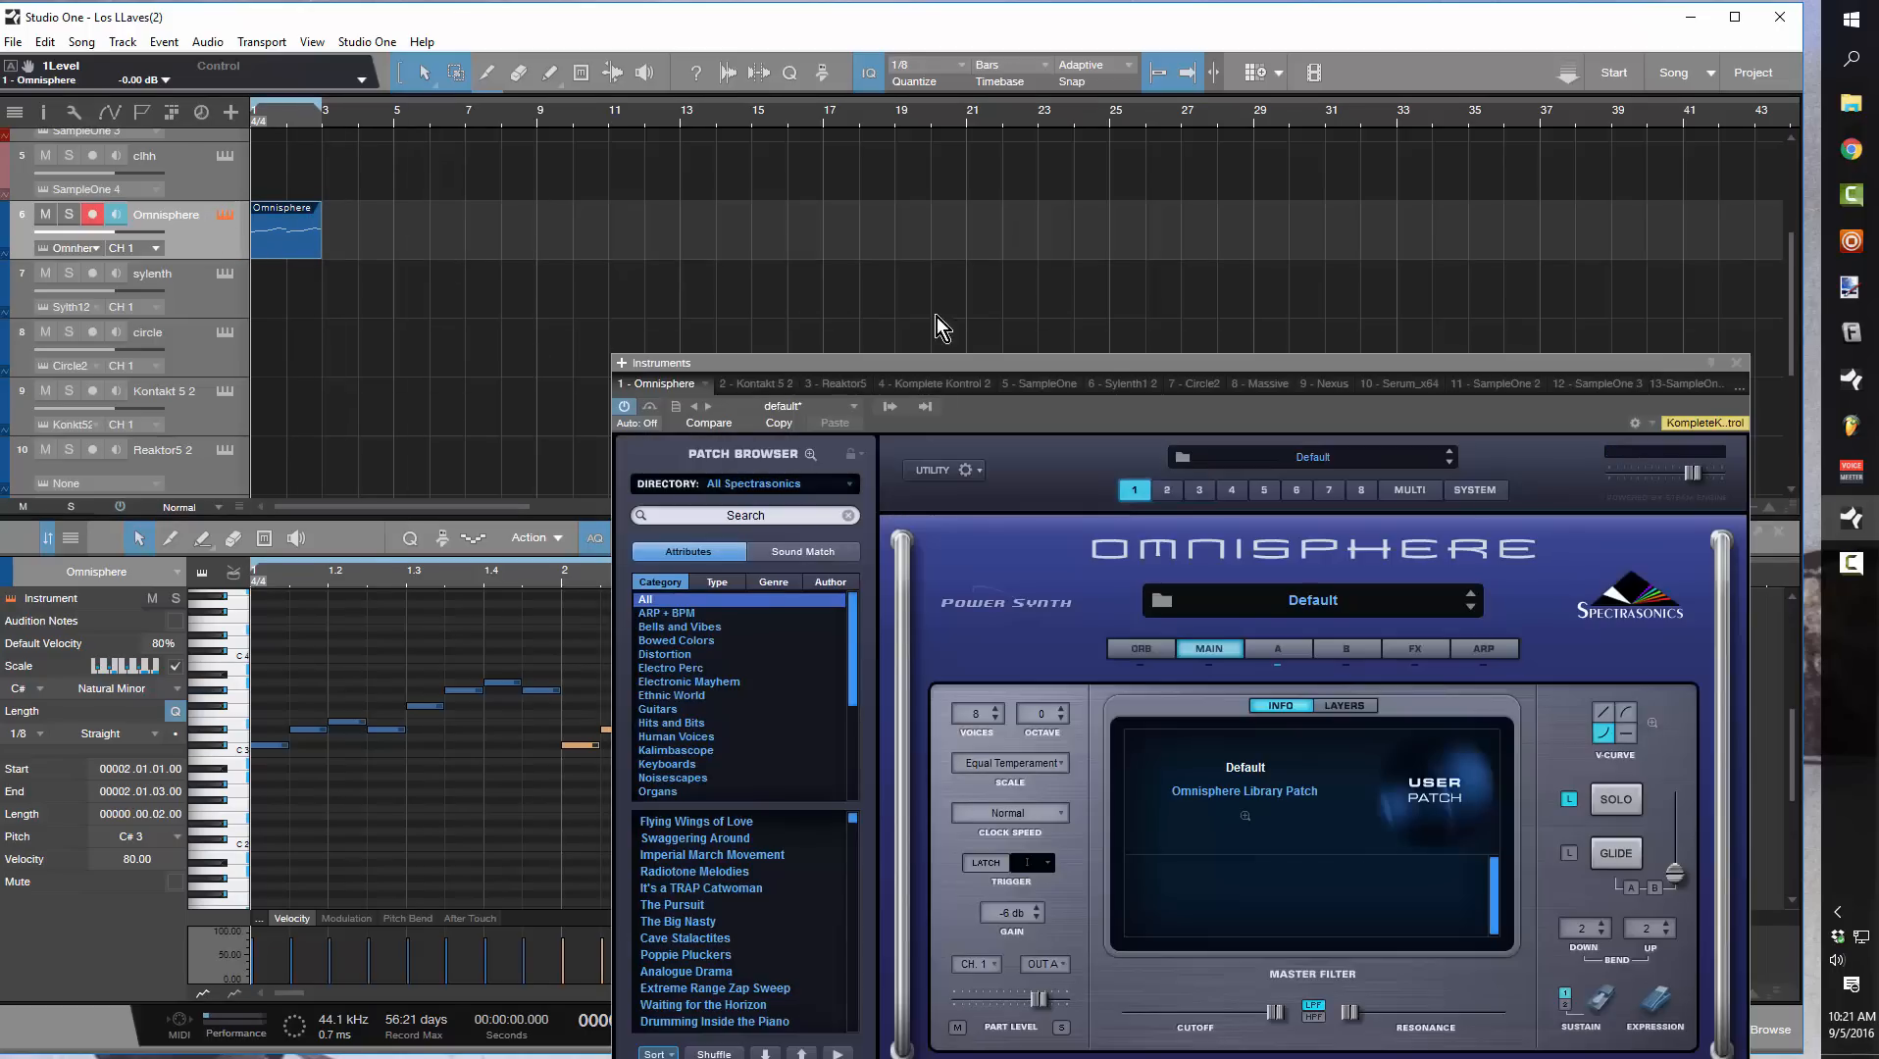
pyautogui.moveTo(1084, 361); pyautogui.dragTo(954, 90)
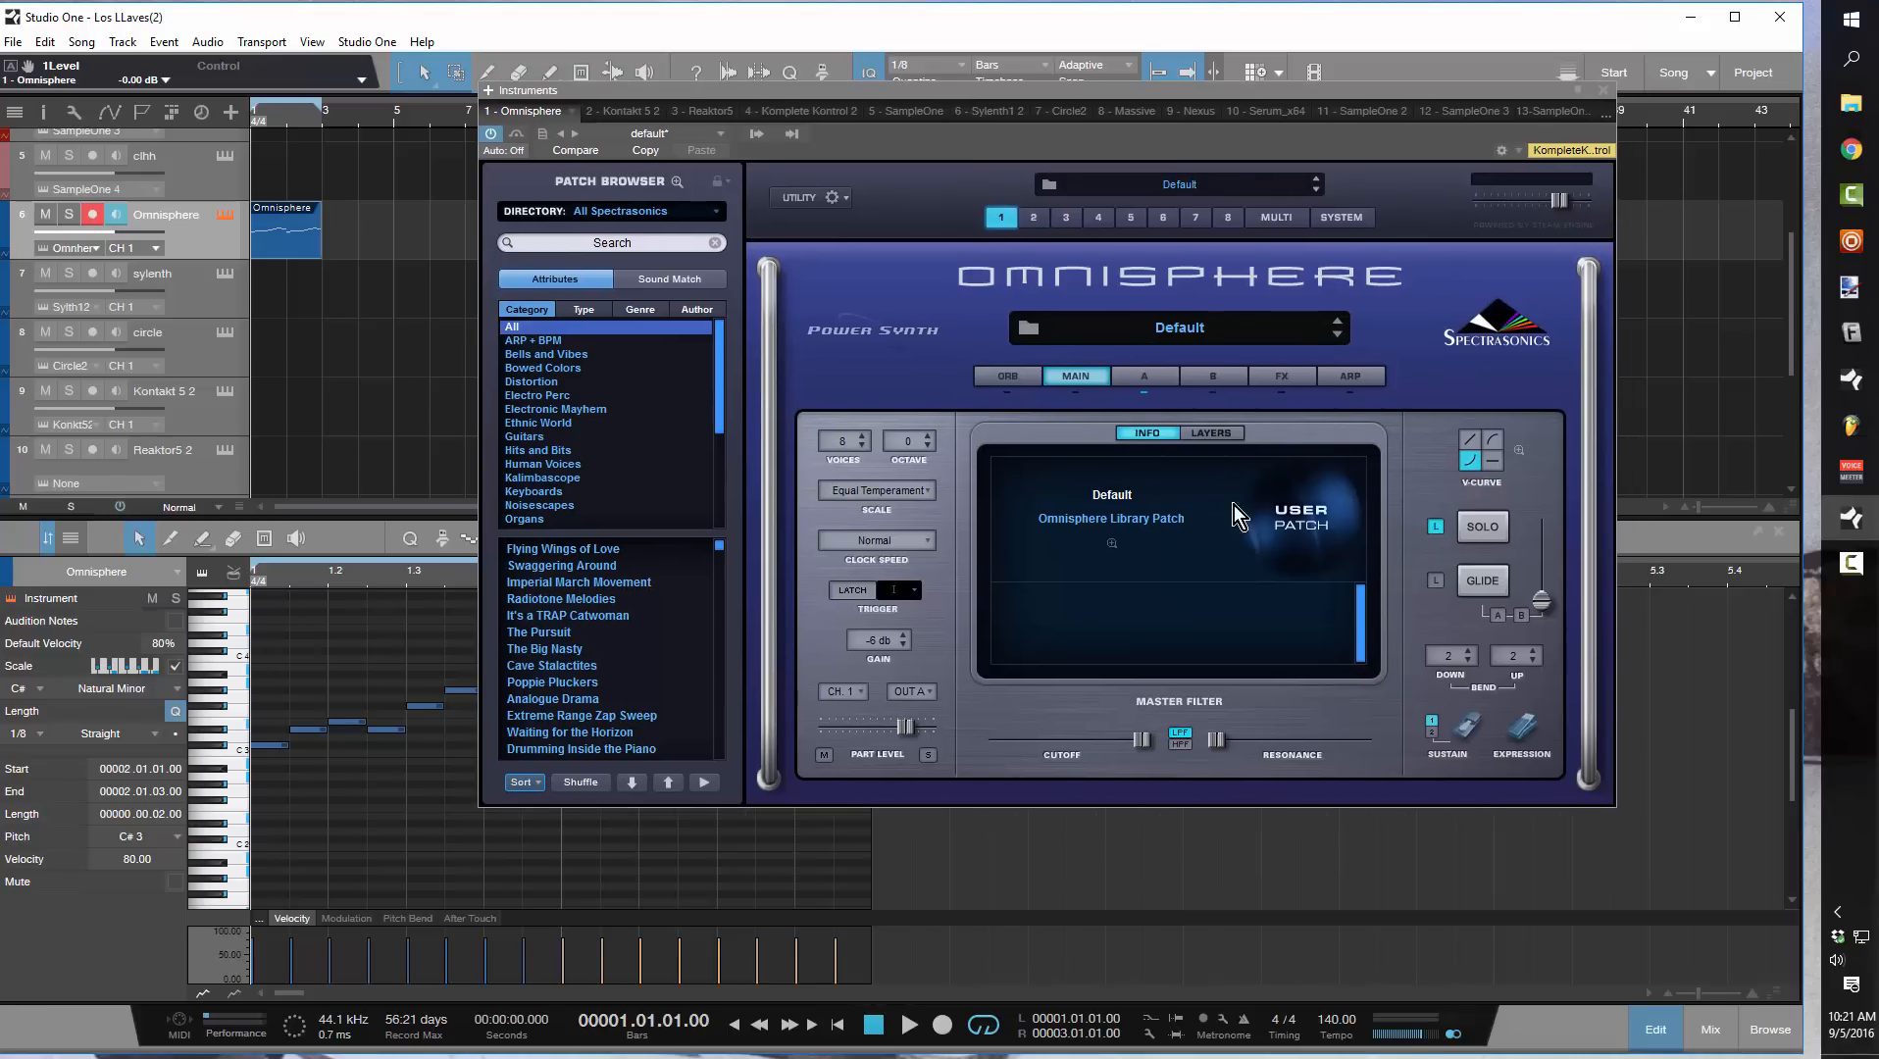
pyautogui.click(1144, 377)
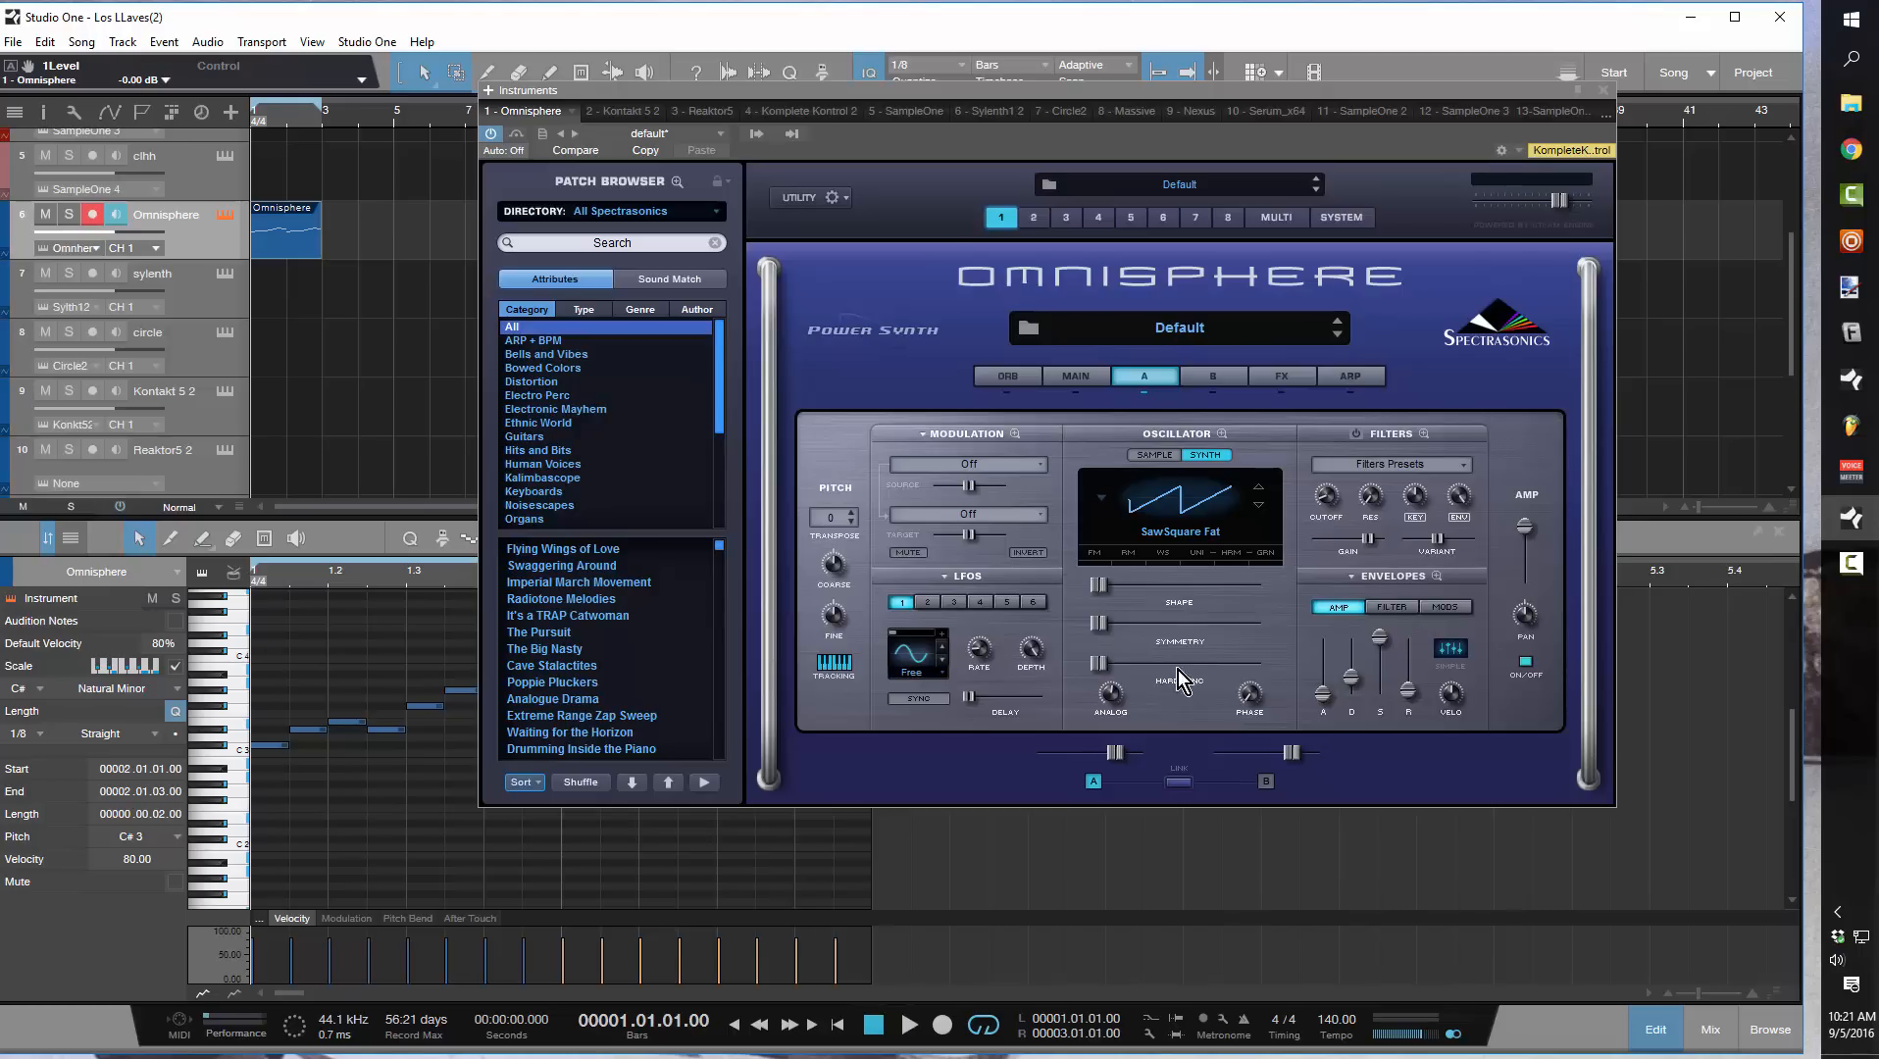
pyautogui.moveTo(950, 94); pyautogui.dragTo(851, 68)
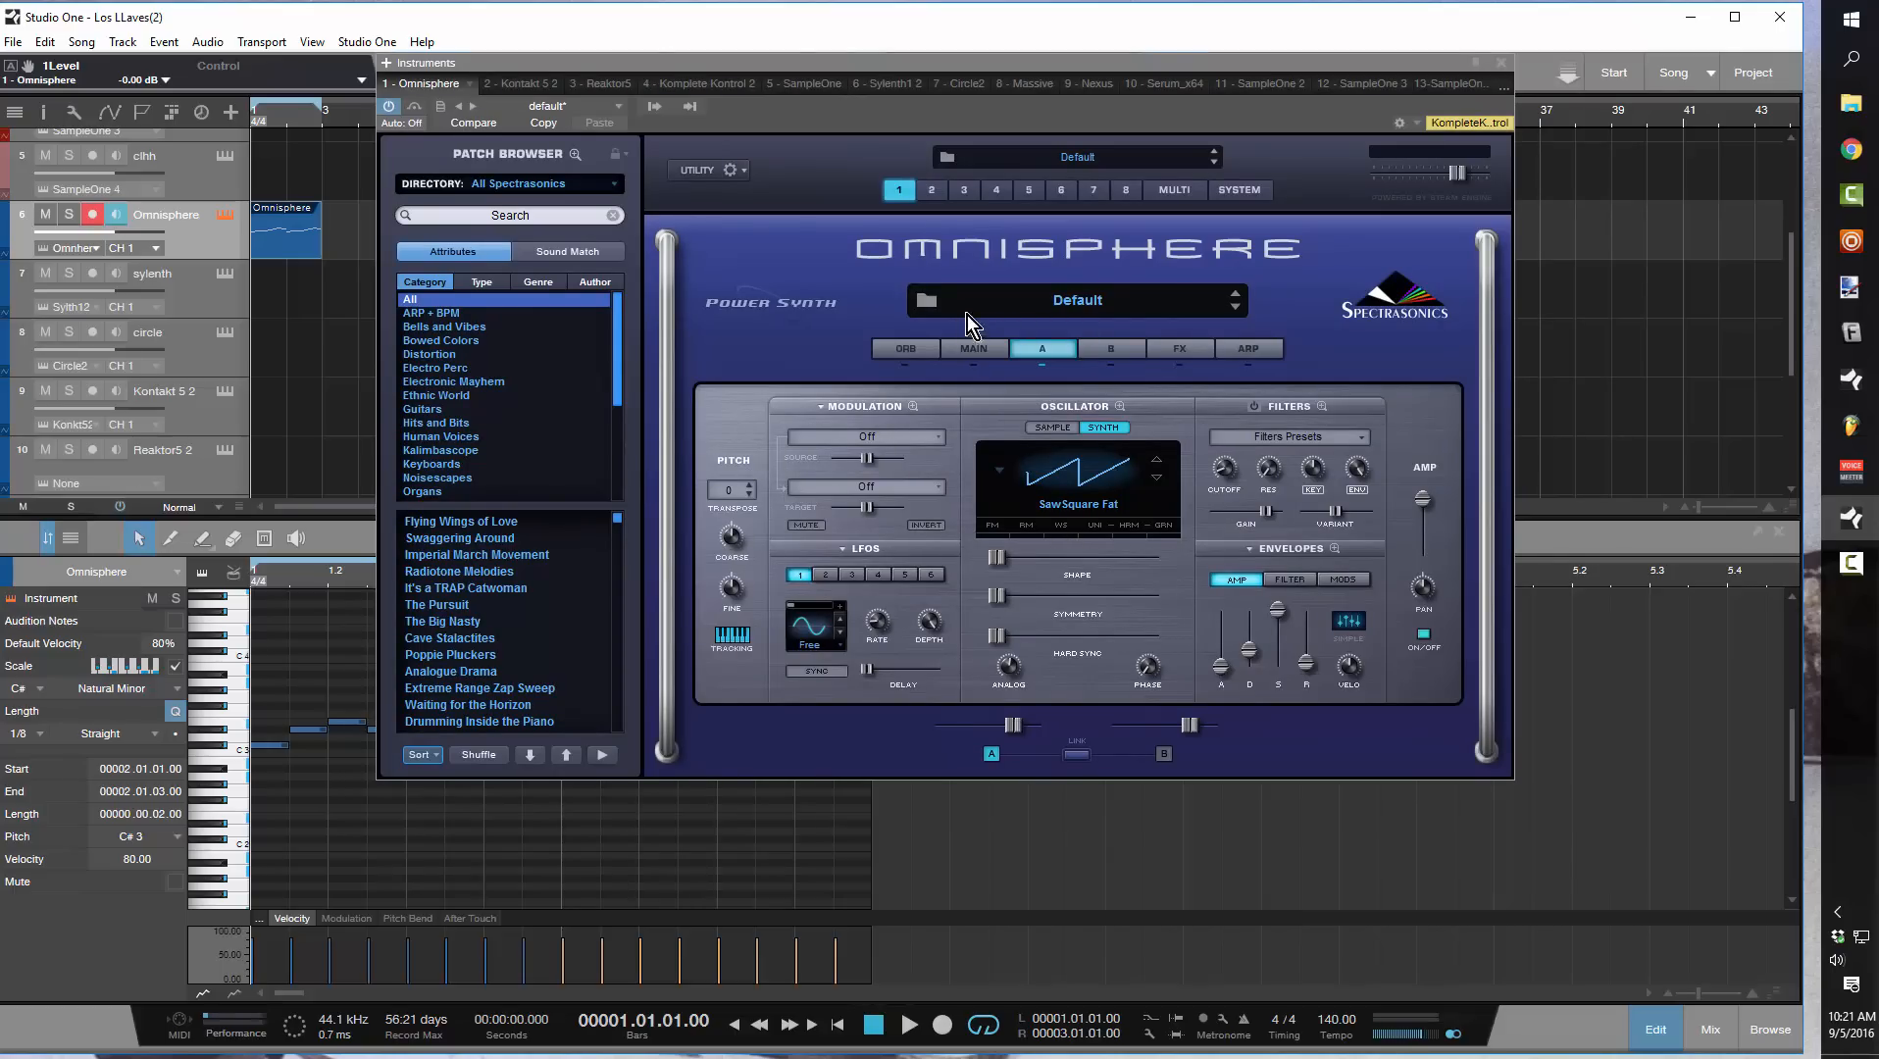
pyautogui.click(962, 347)
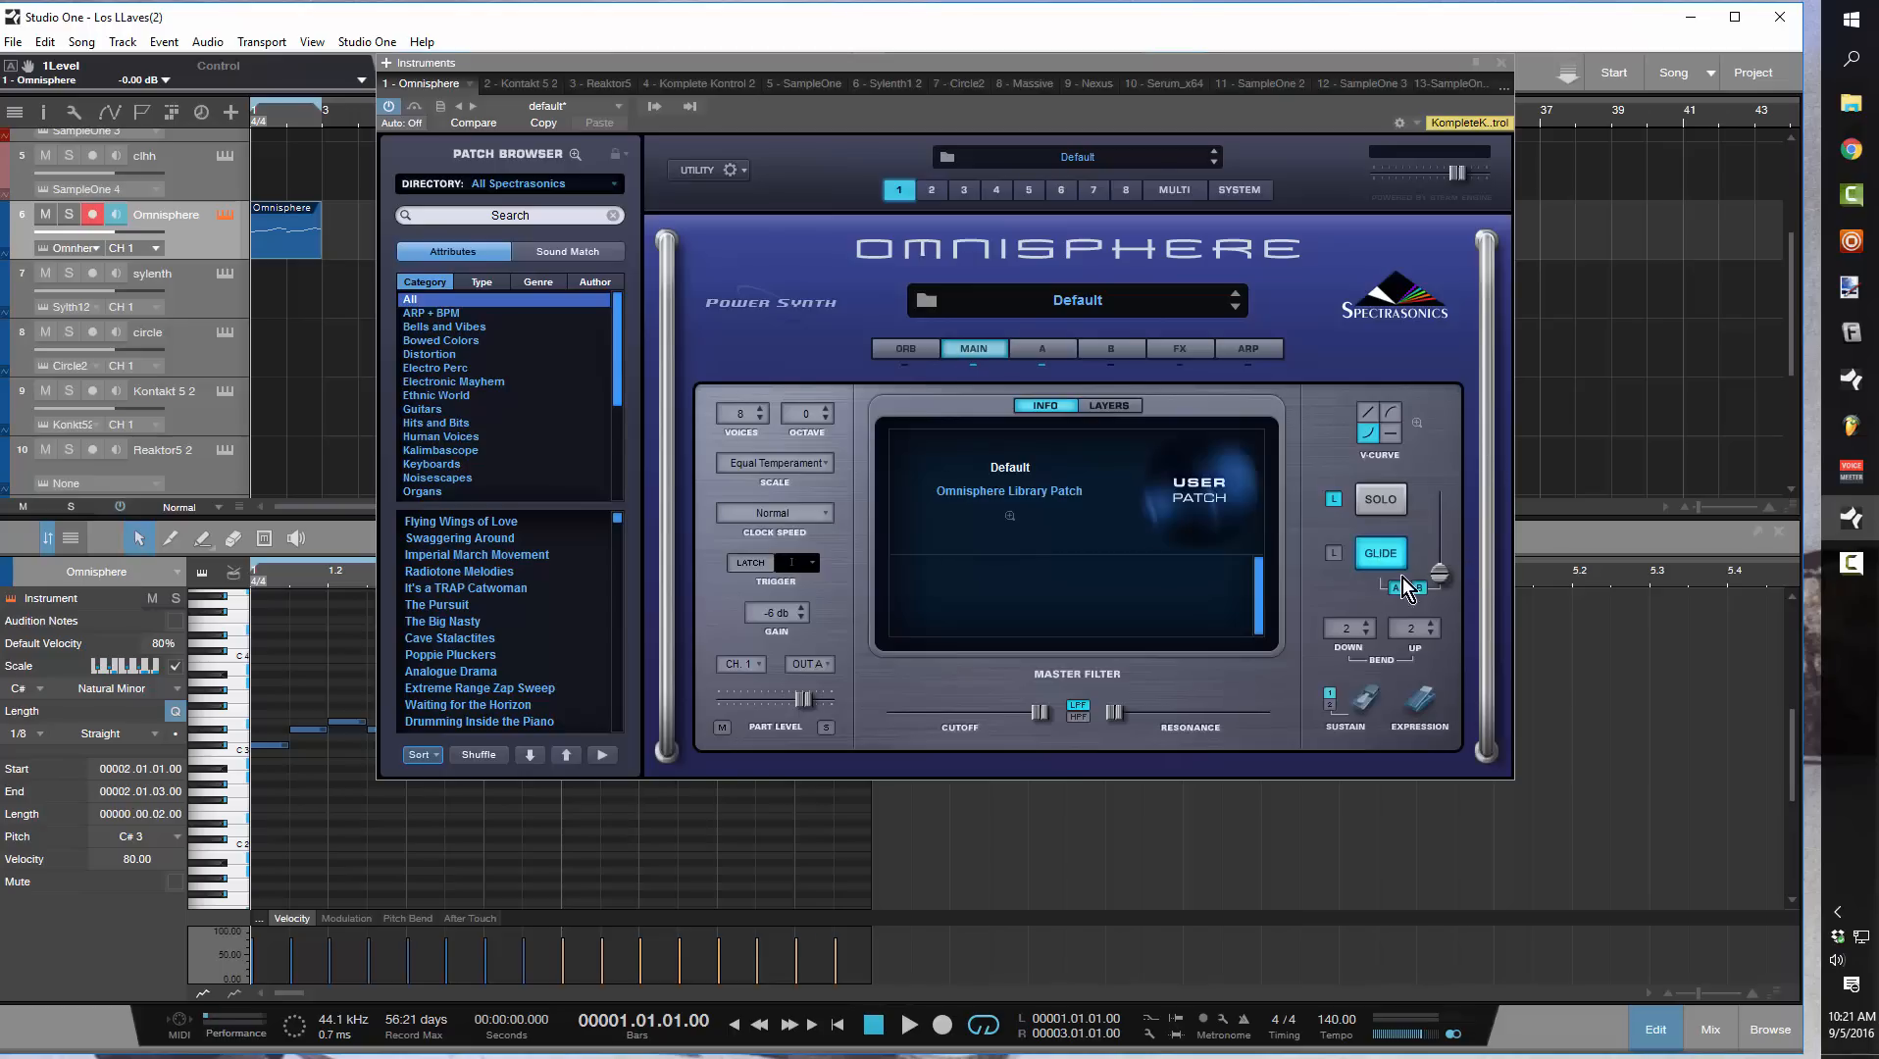
pyautogui.press('space')
pyautogui.moveTo(1439, 577)
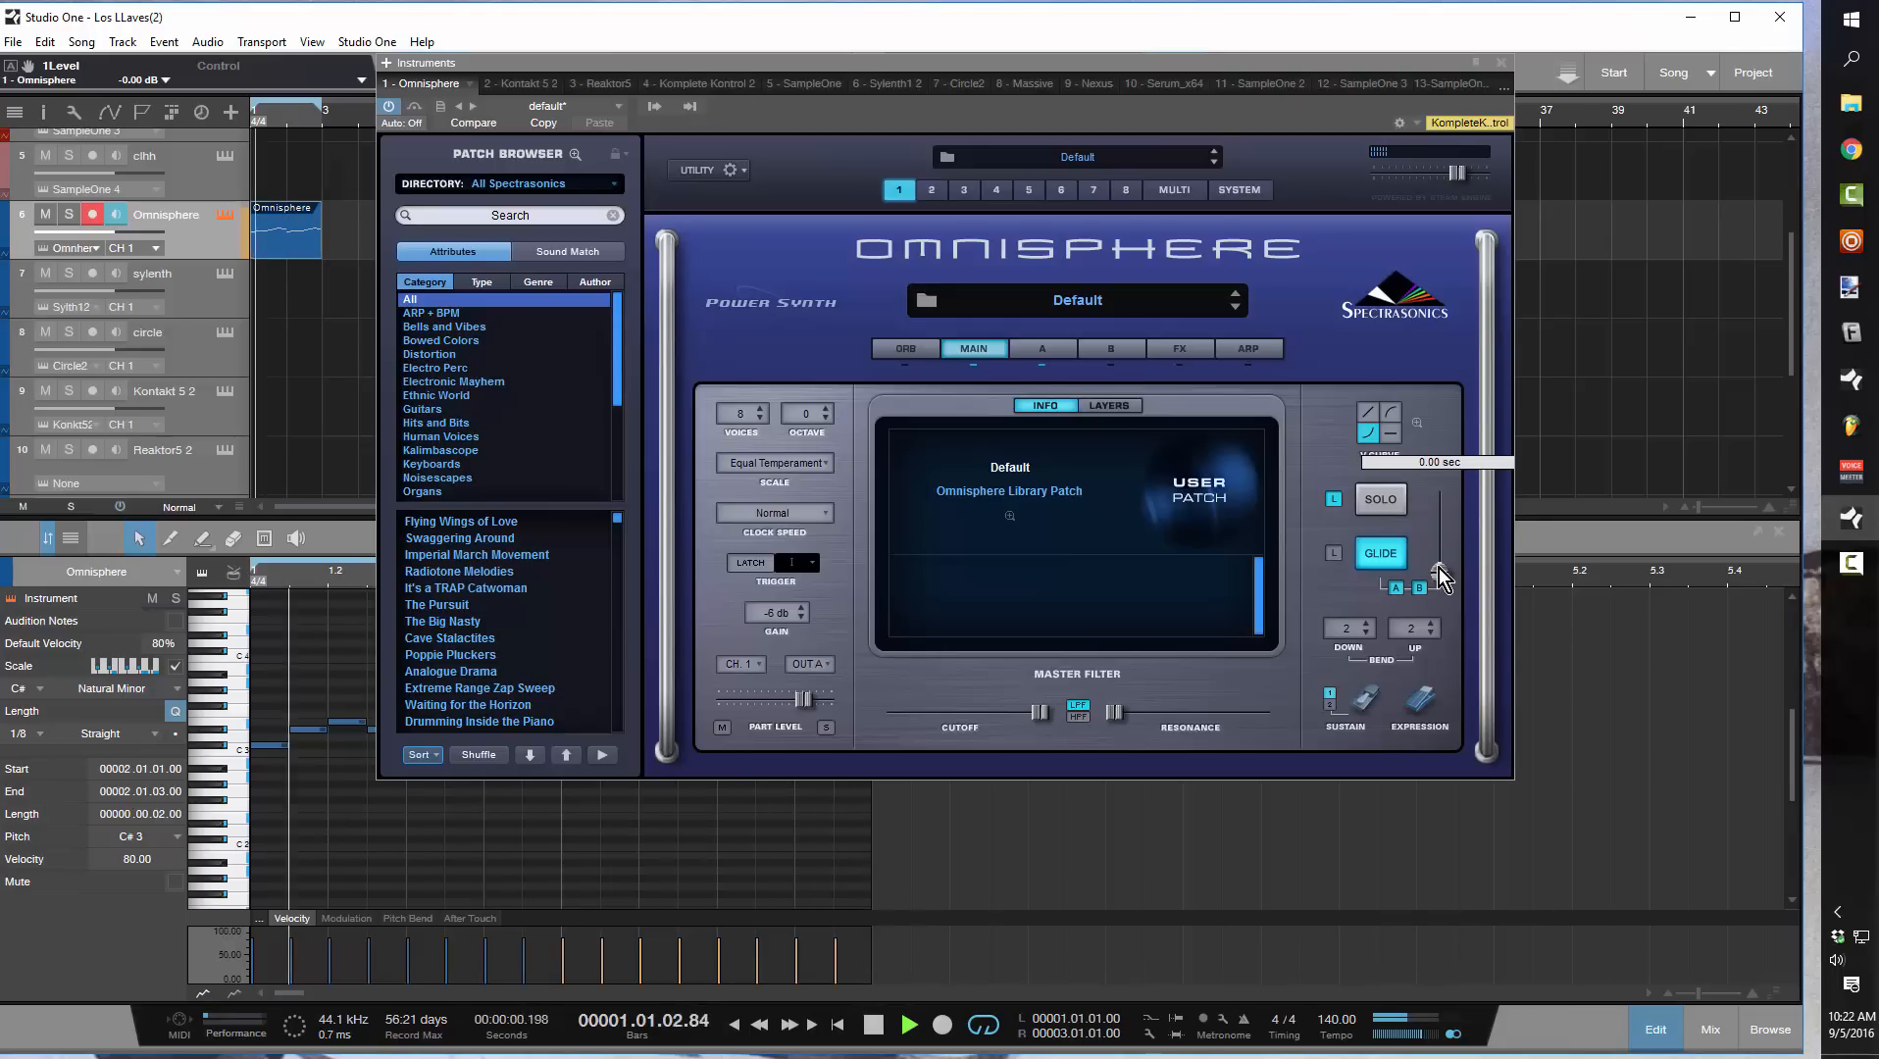
pyautogui.moveTo(1447, 573); pyautogui.dragTo(1457, 473)
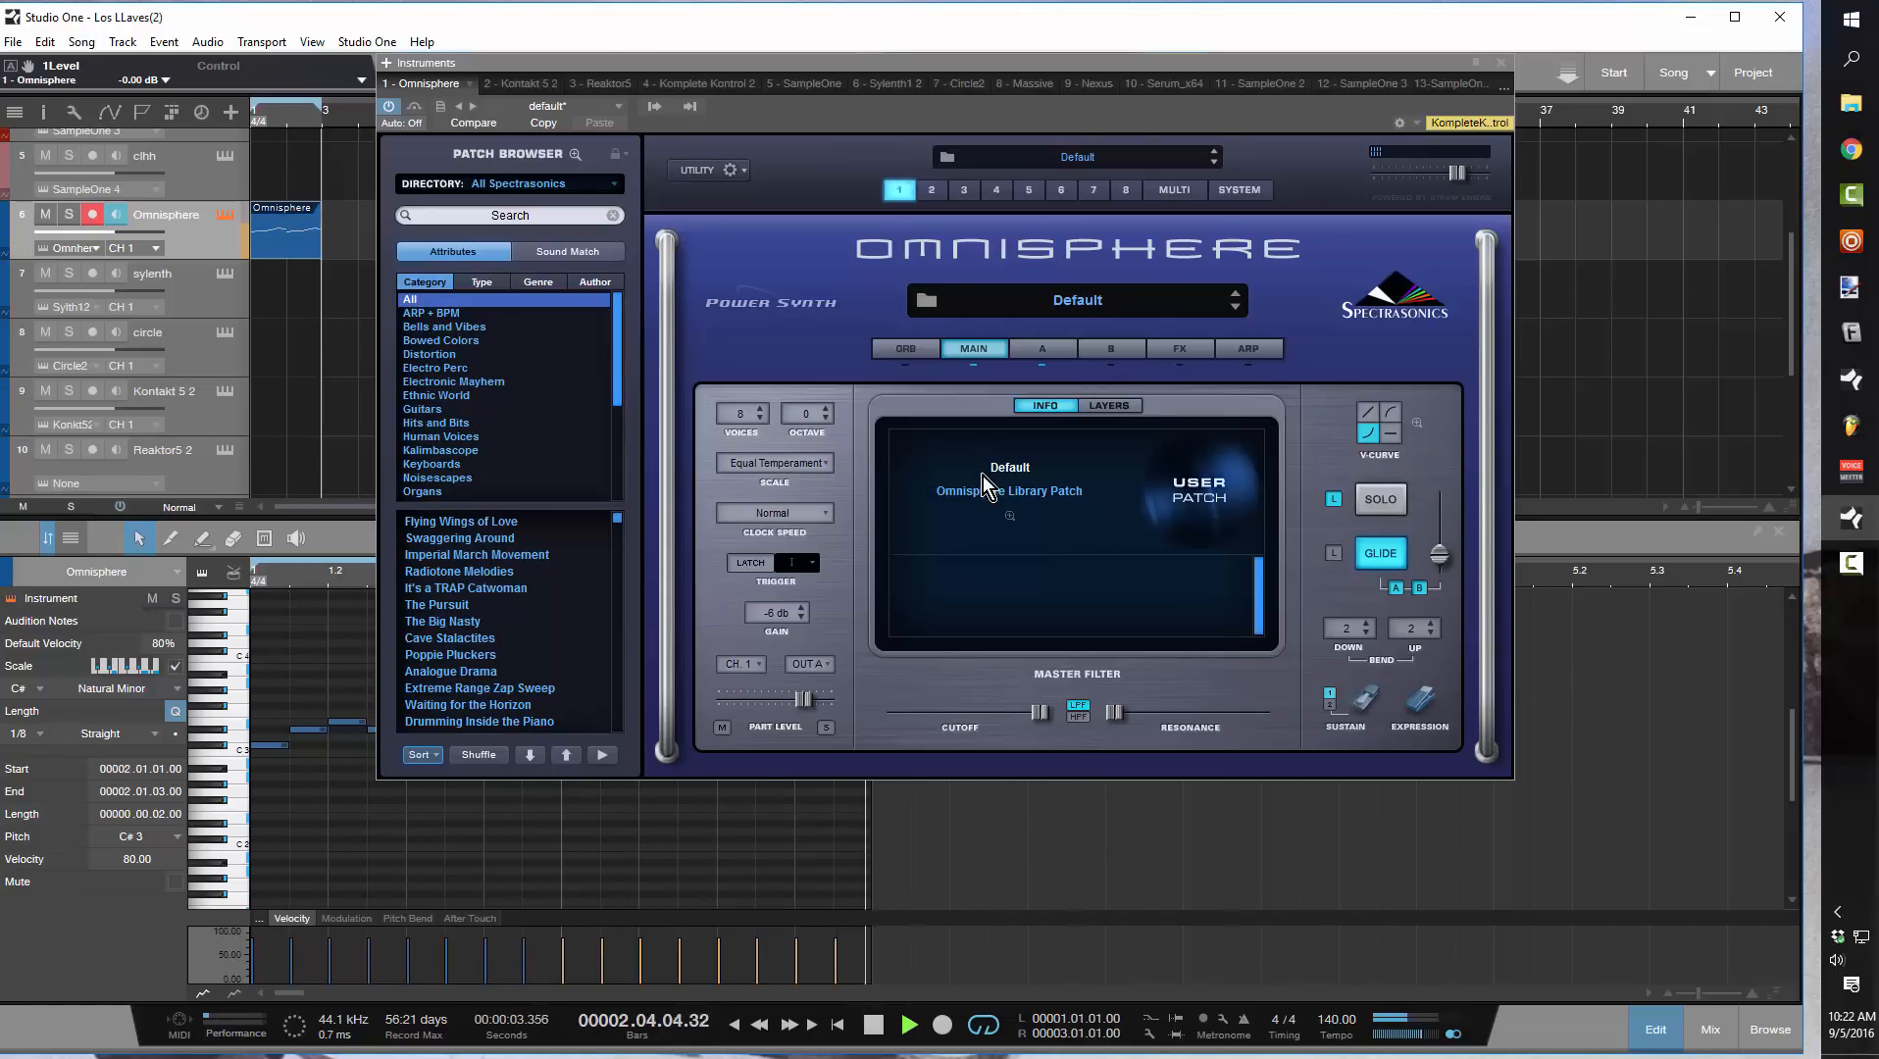
# Show the track inspector, raise the Omnisphere channel volume to +0.2 dB and stop playback
pyautogui.press('F4')
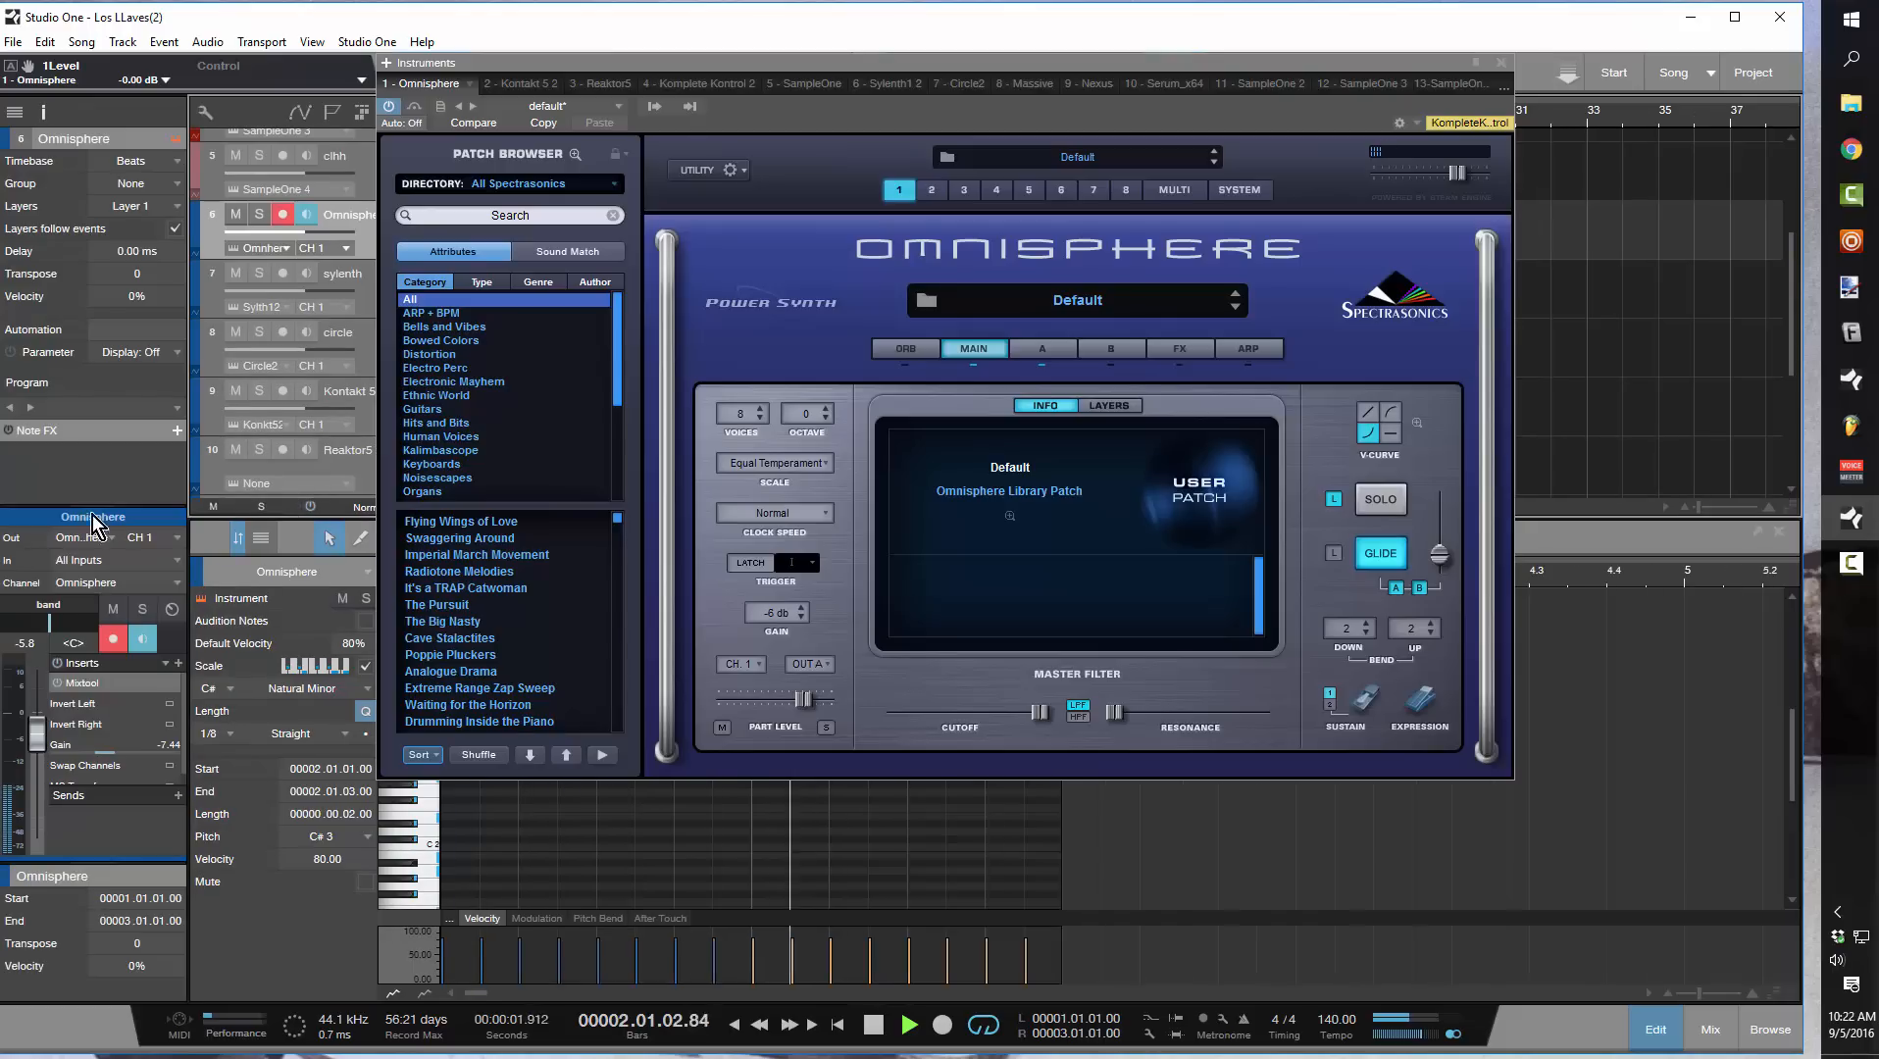
pyautogui.moveTo(38, 735); pyautogui.dragTo(40, 709)
pyautogui.press('space')
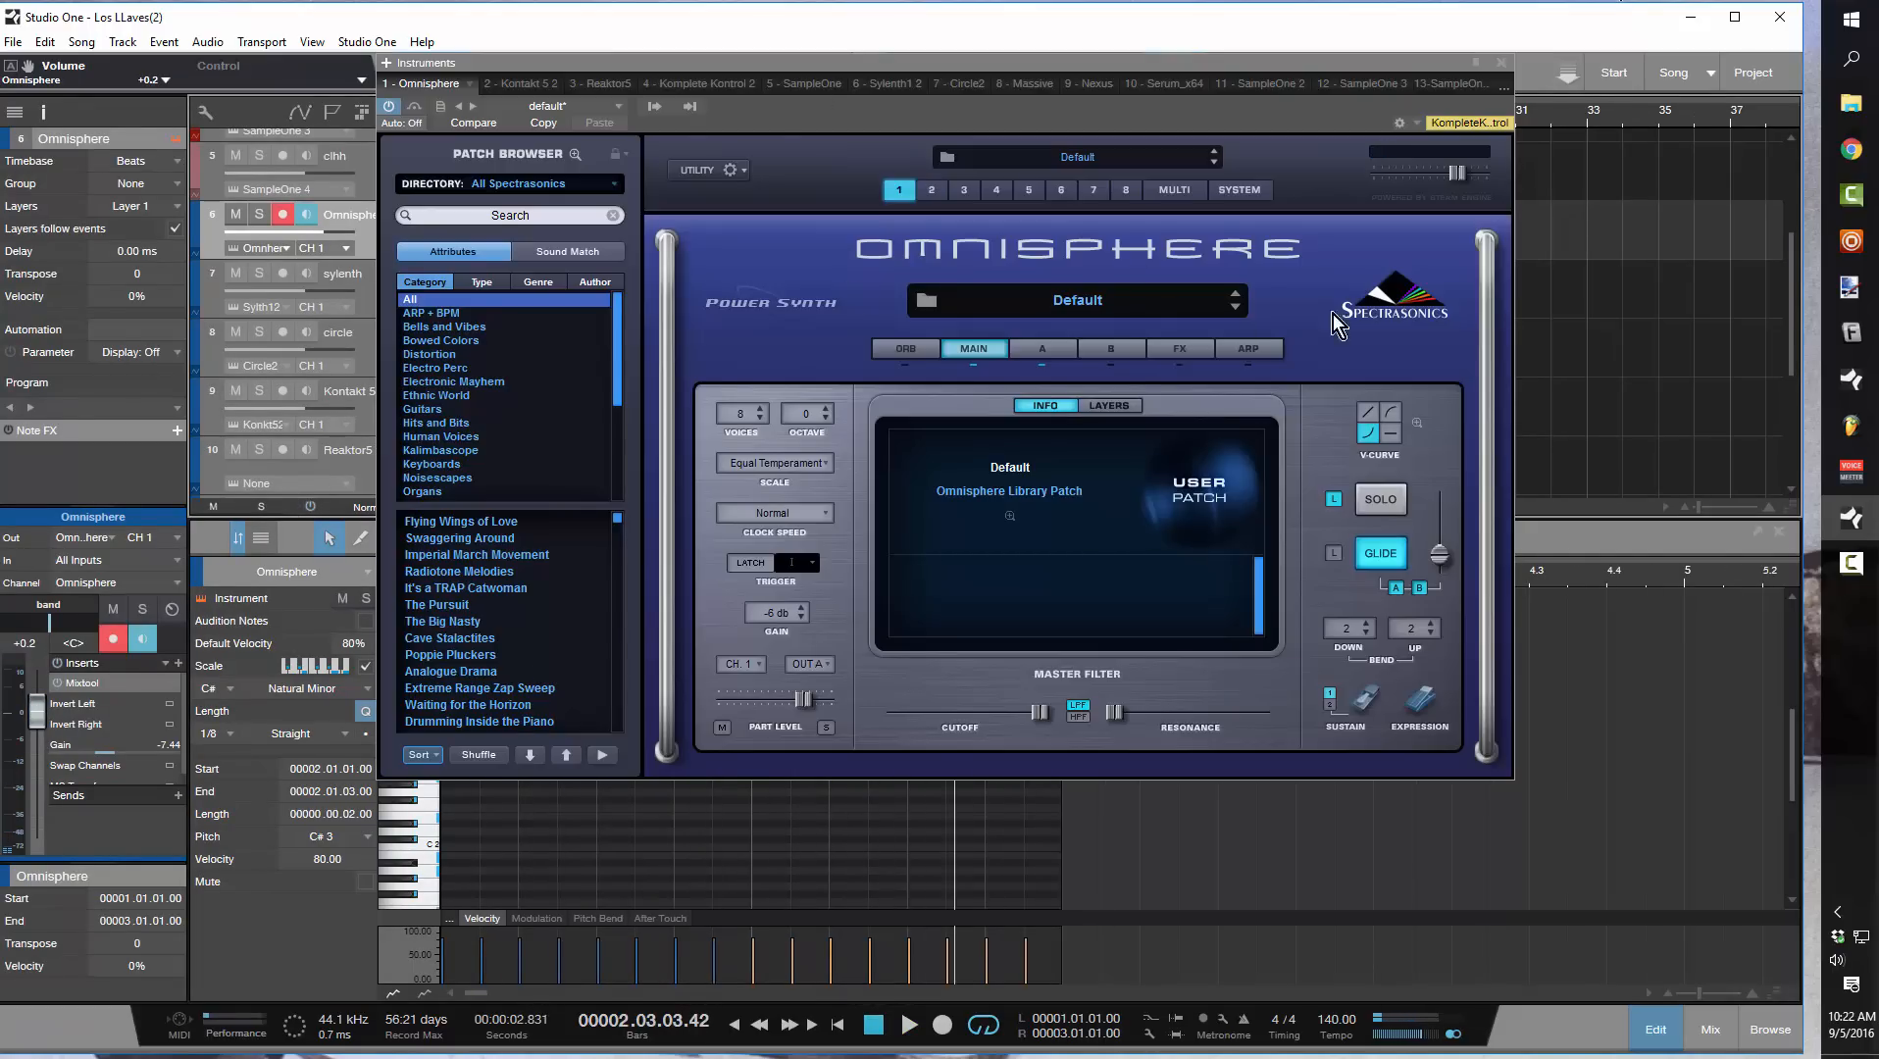
# Open the unison settings of Omnisphere's layer A oscillator and enable Unison
pyautogui.click(1047, 350)
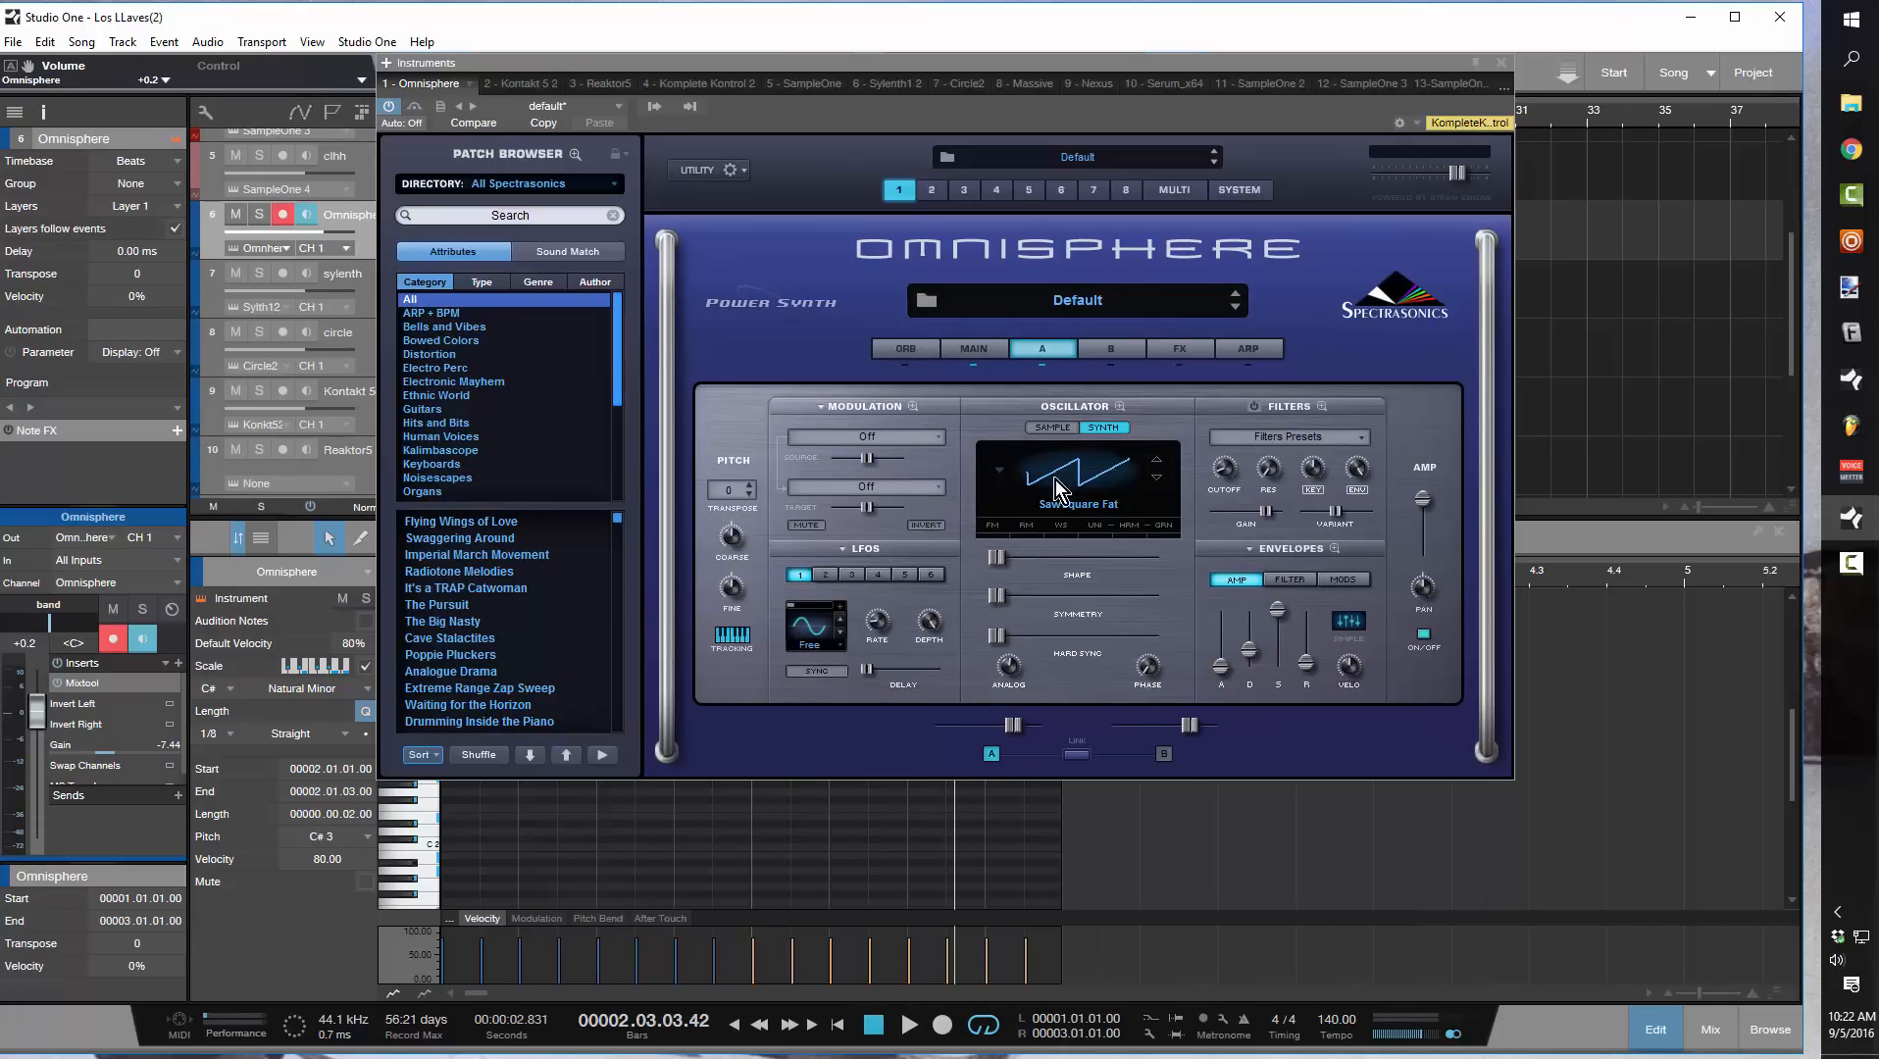
pyautogui.click(1094, 530)
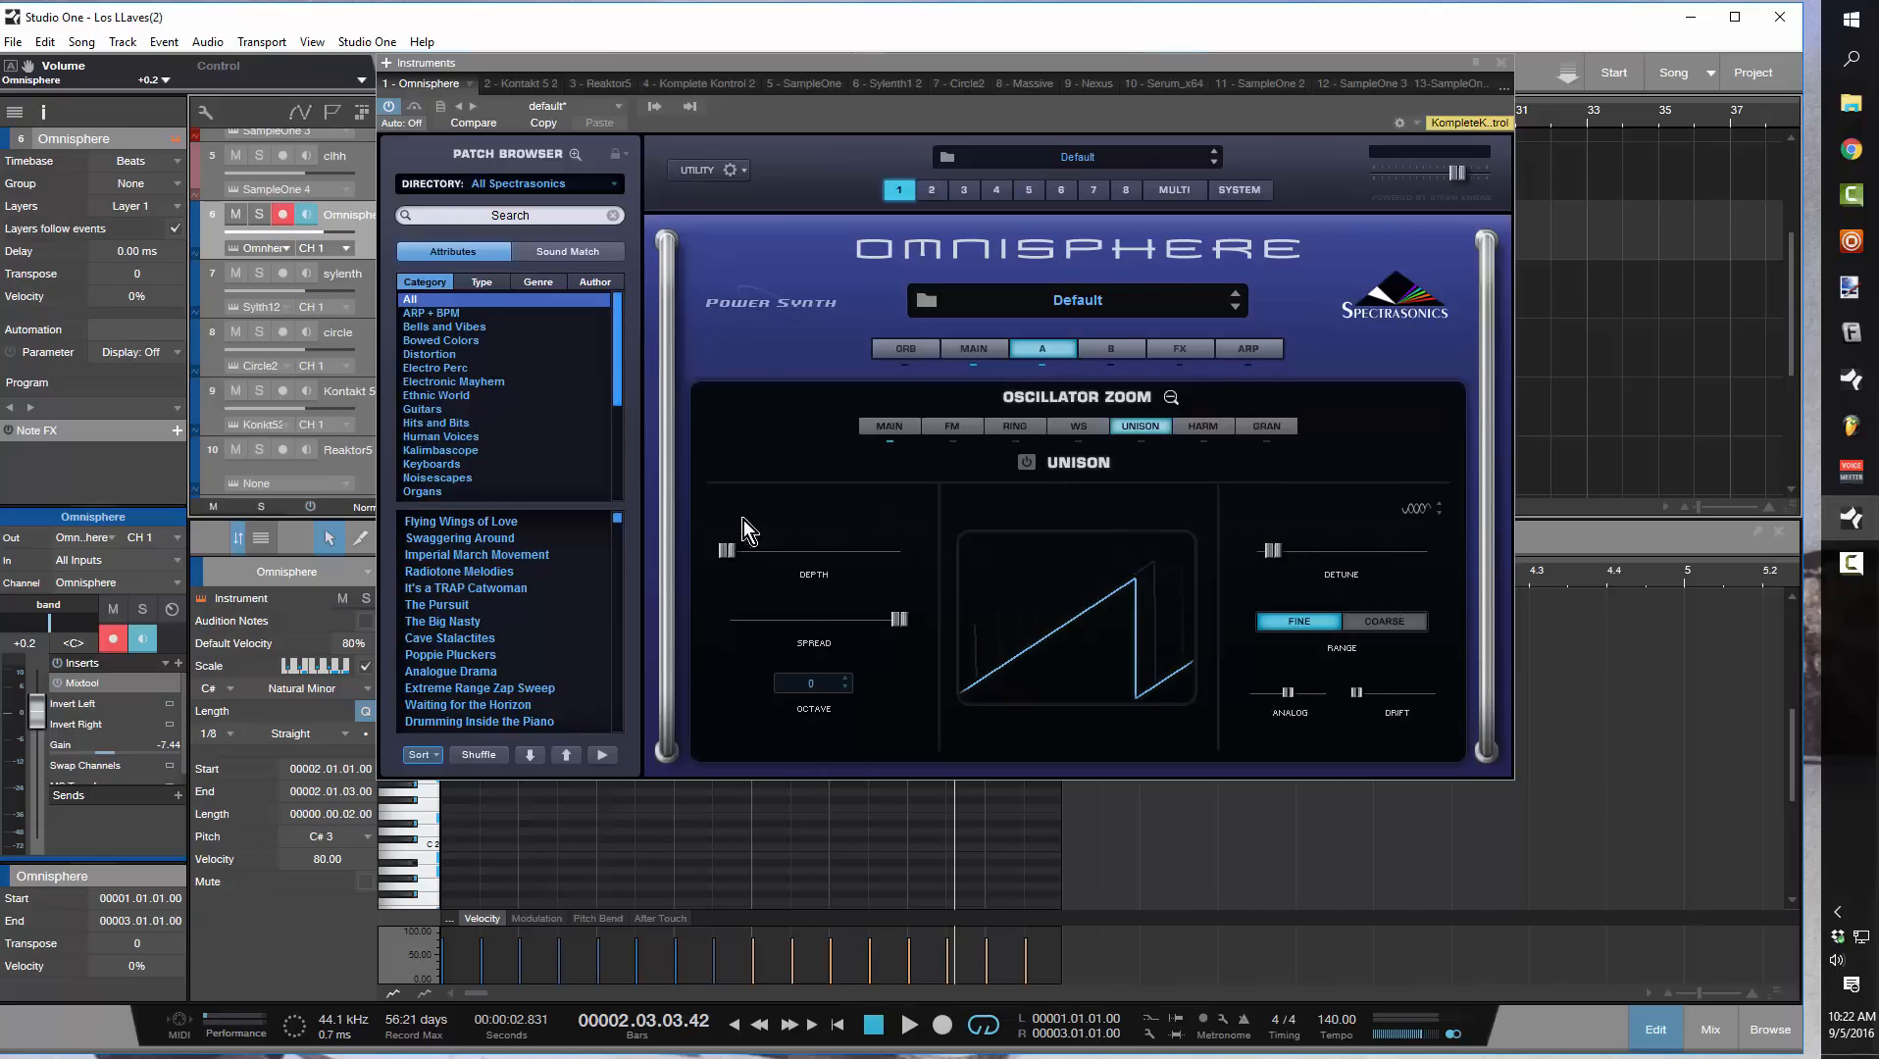
pyautogui.click(1027, 463)
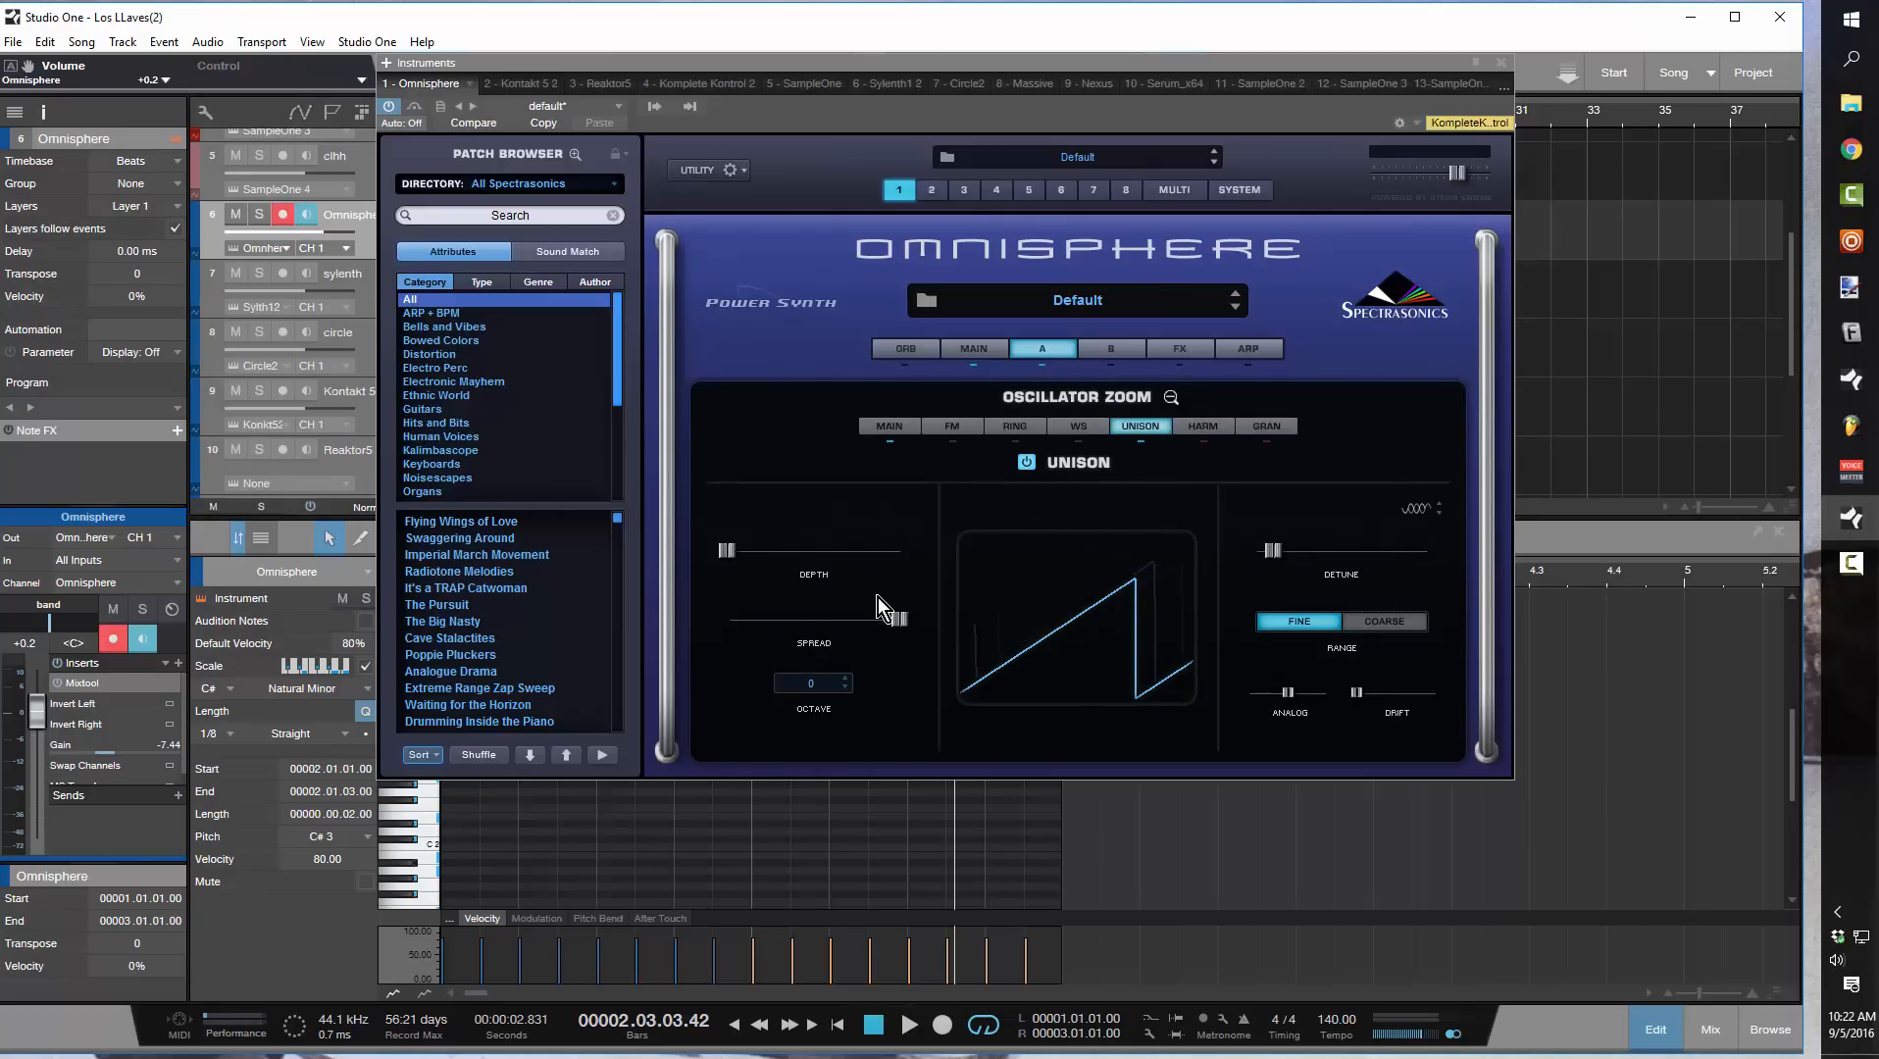
# Set the unison depth to about 0.636 and its octave to +1 while the loop plays, then stop playback
pyautogui.moveTo(567, 66); pyautogui.dragTo(789, 239)
pyautogui.press('space')
pyautogui.moveTo(941, 243); pyautogui.dragTo(810, 109)
pyautogui.moveTo(813, 592); pyautogui.dragTo(927, 612)
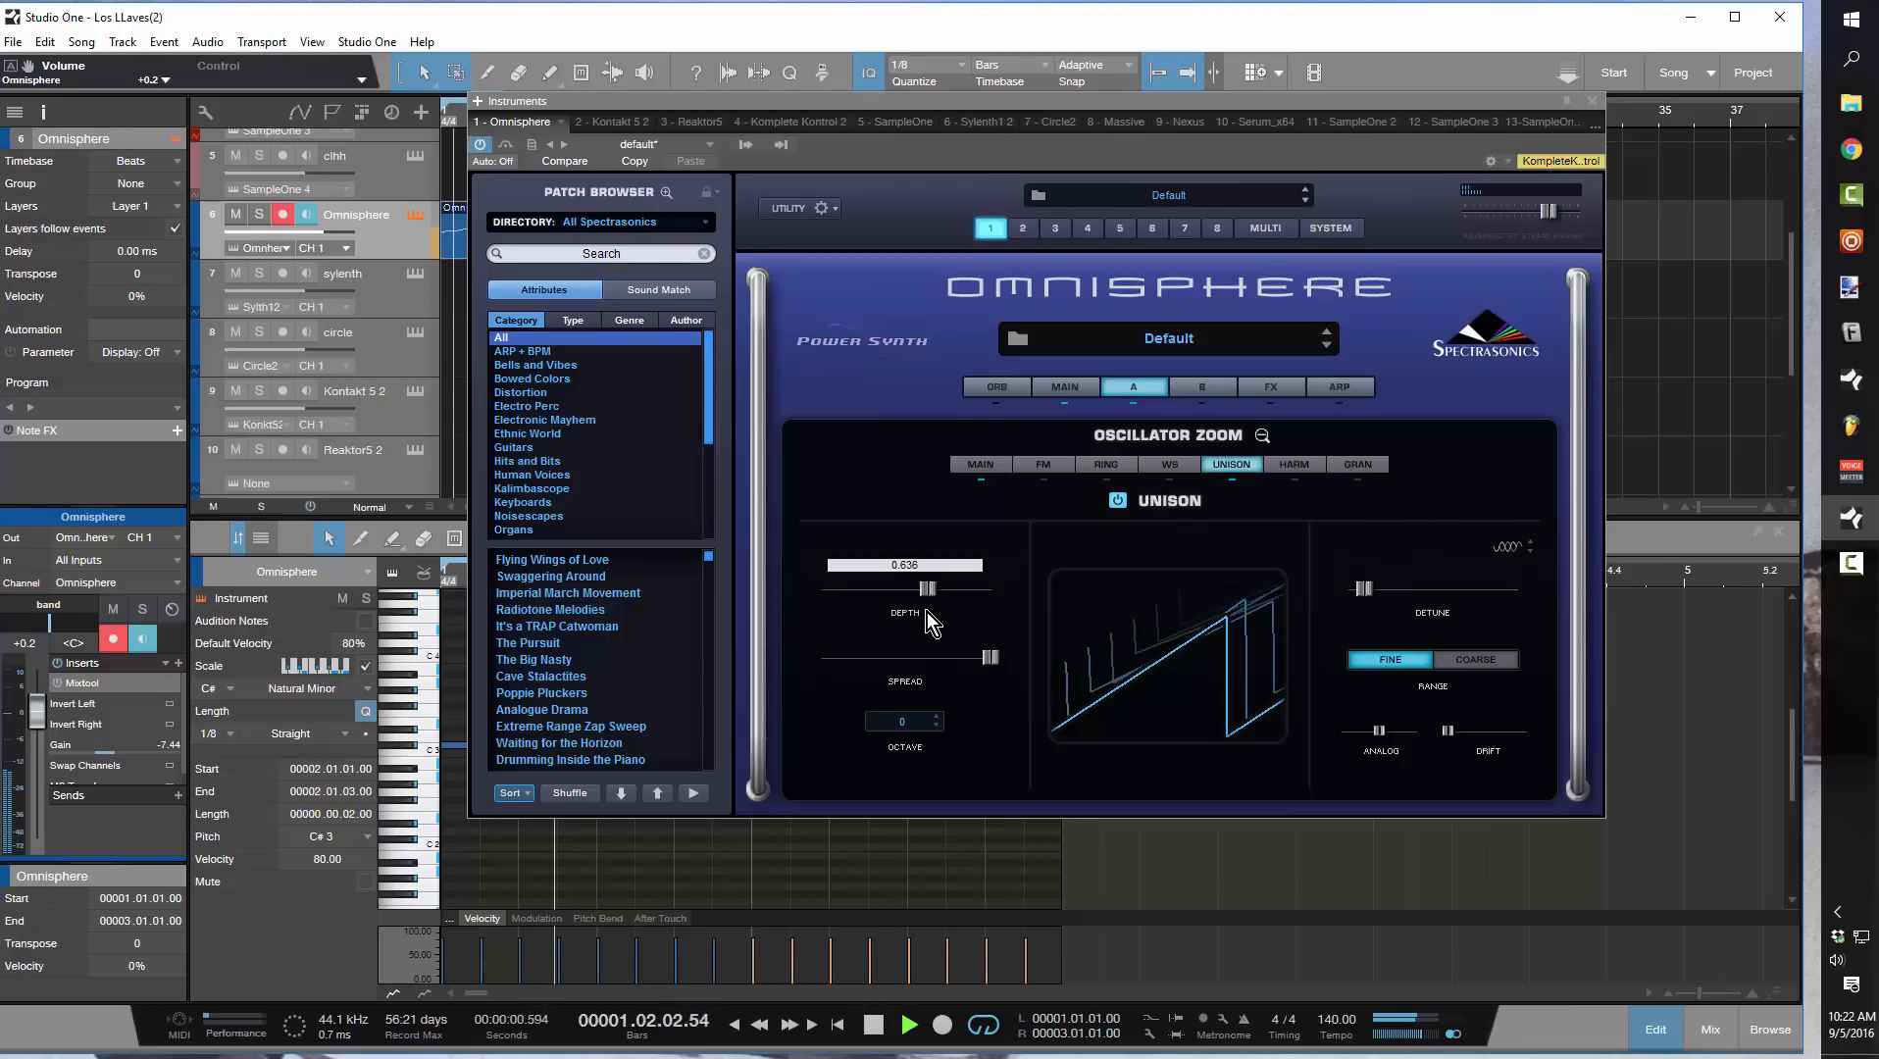
pyautogui.click(938, 717)
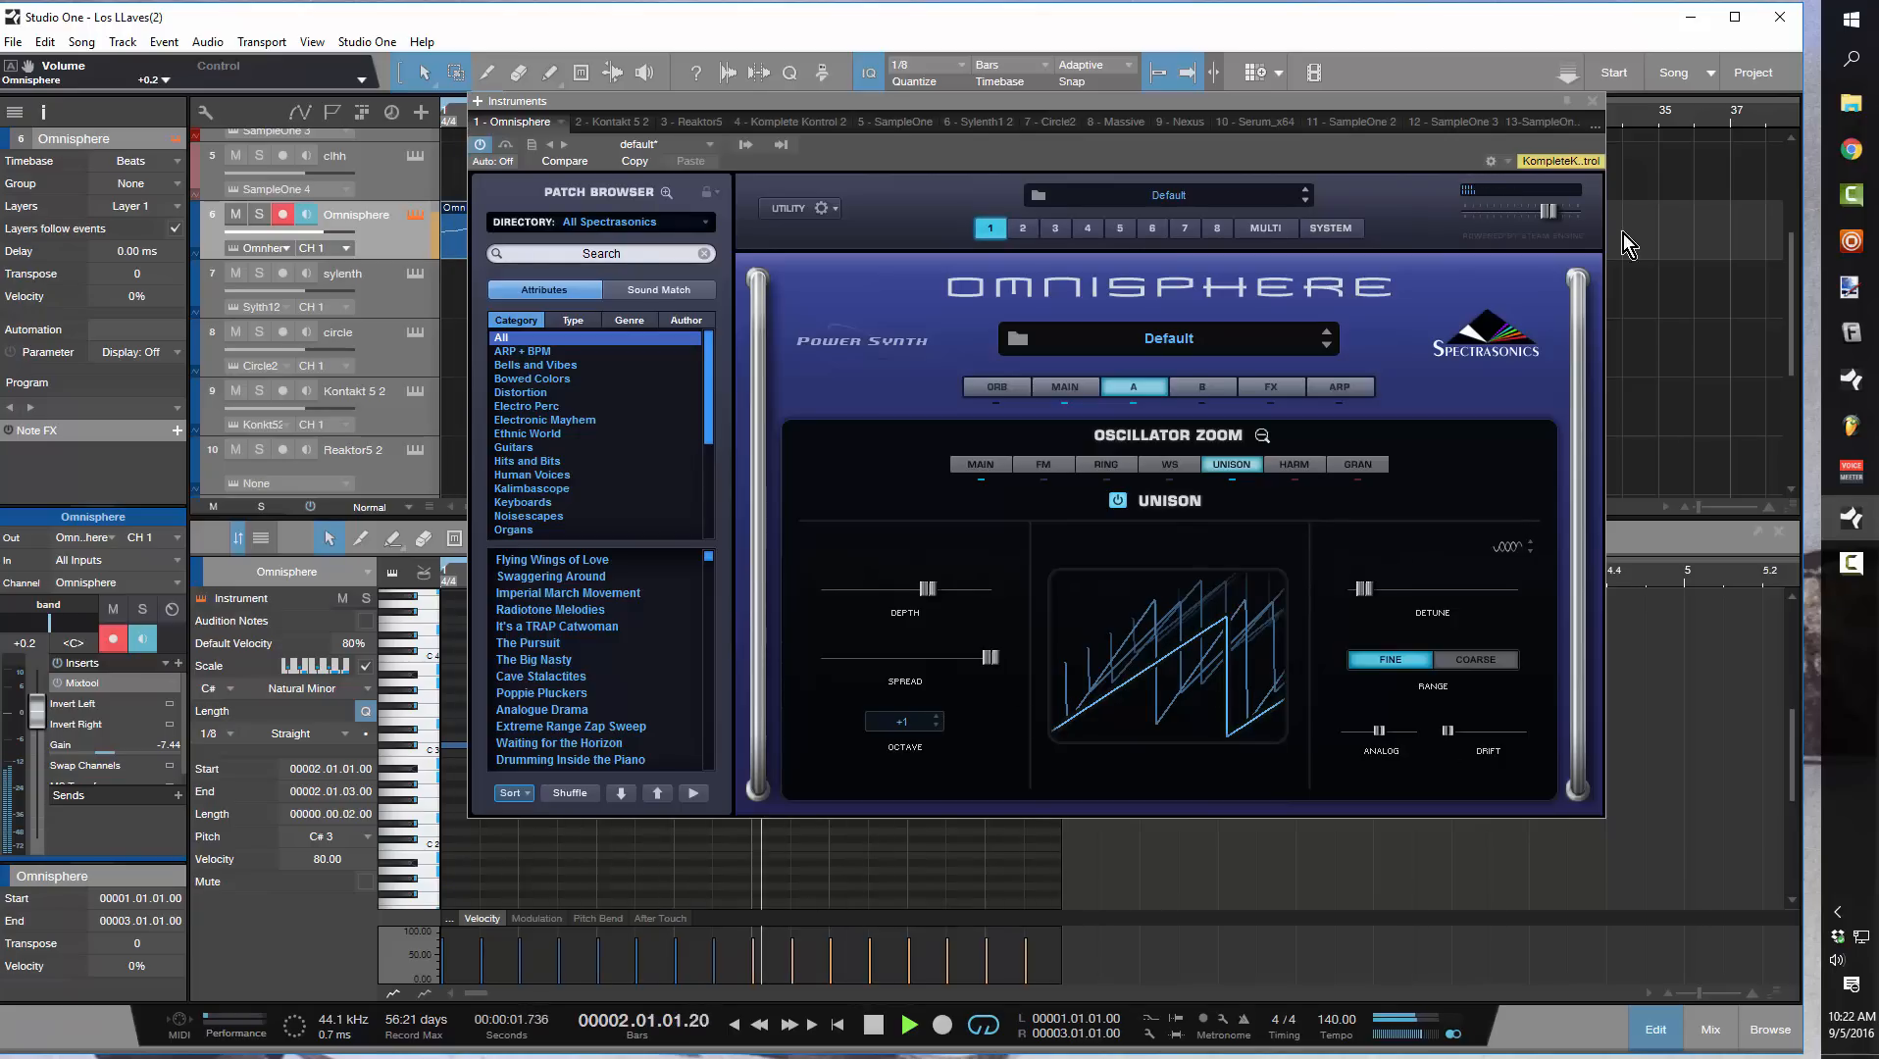
pyautogui.press('space')
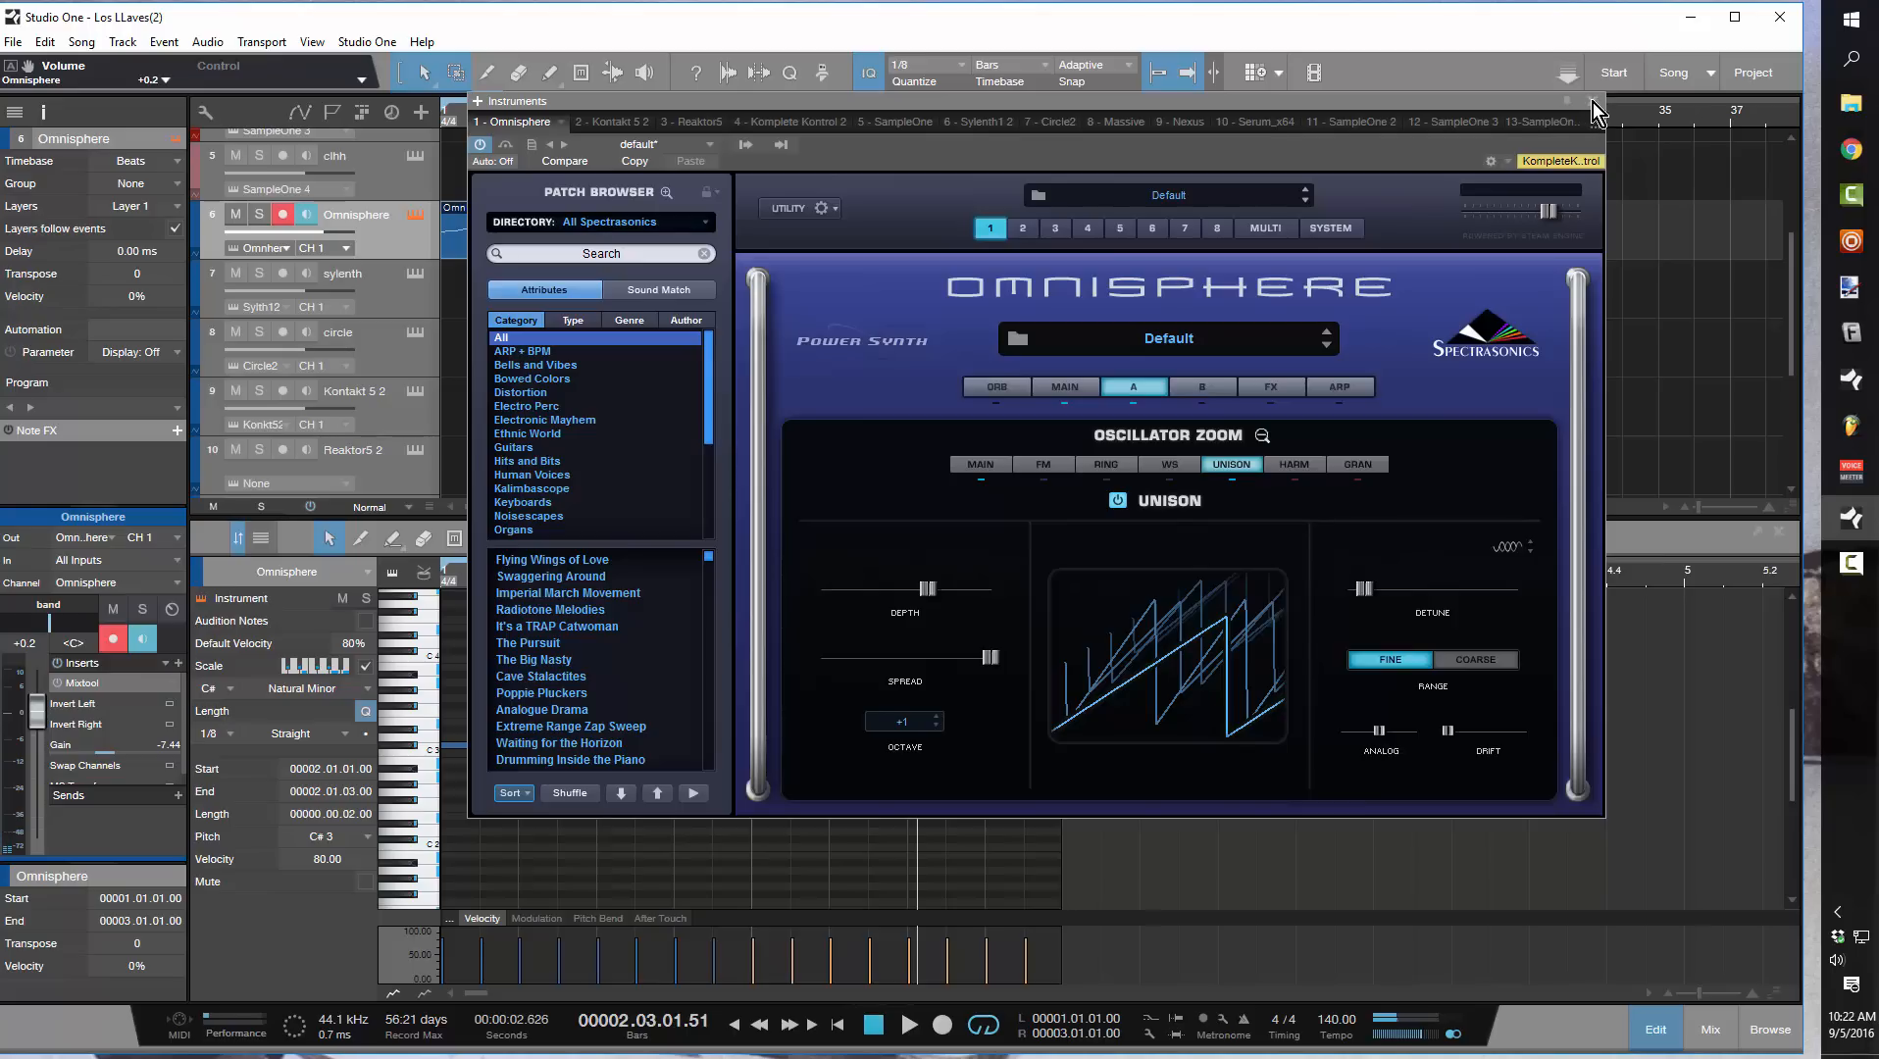
# Return from the oscillator zoom to layer A's main page, lower layer A's level to -4.68 dB while the loop plays and stop playback
pyautogui.moveTo(1544, 110); pyautogui.dragTo(1557, 360)
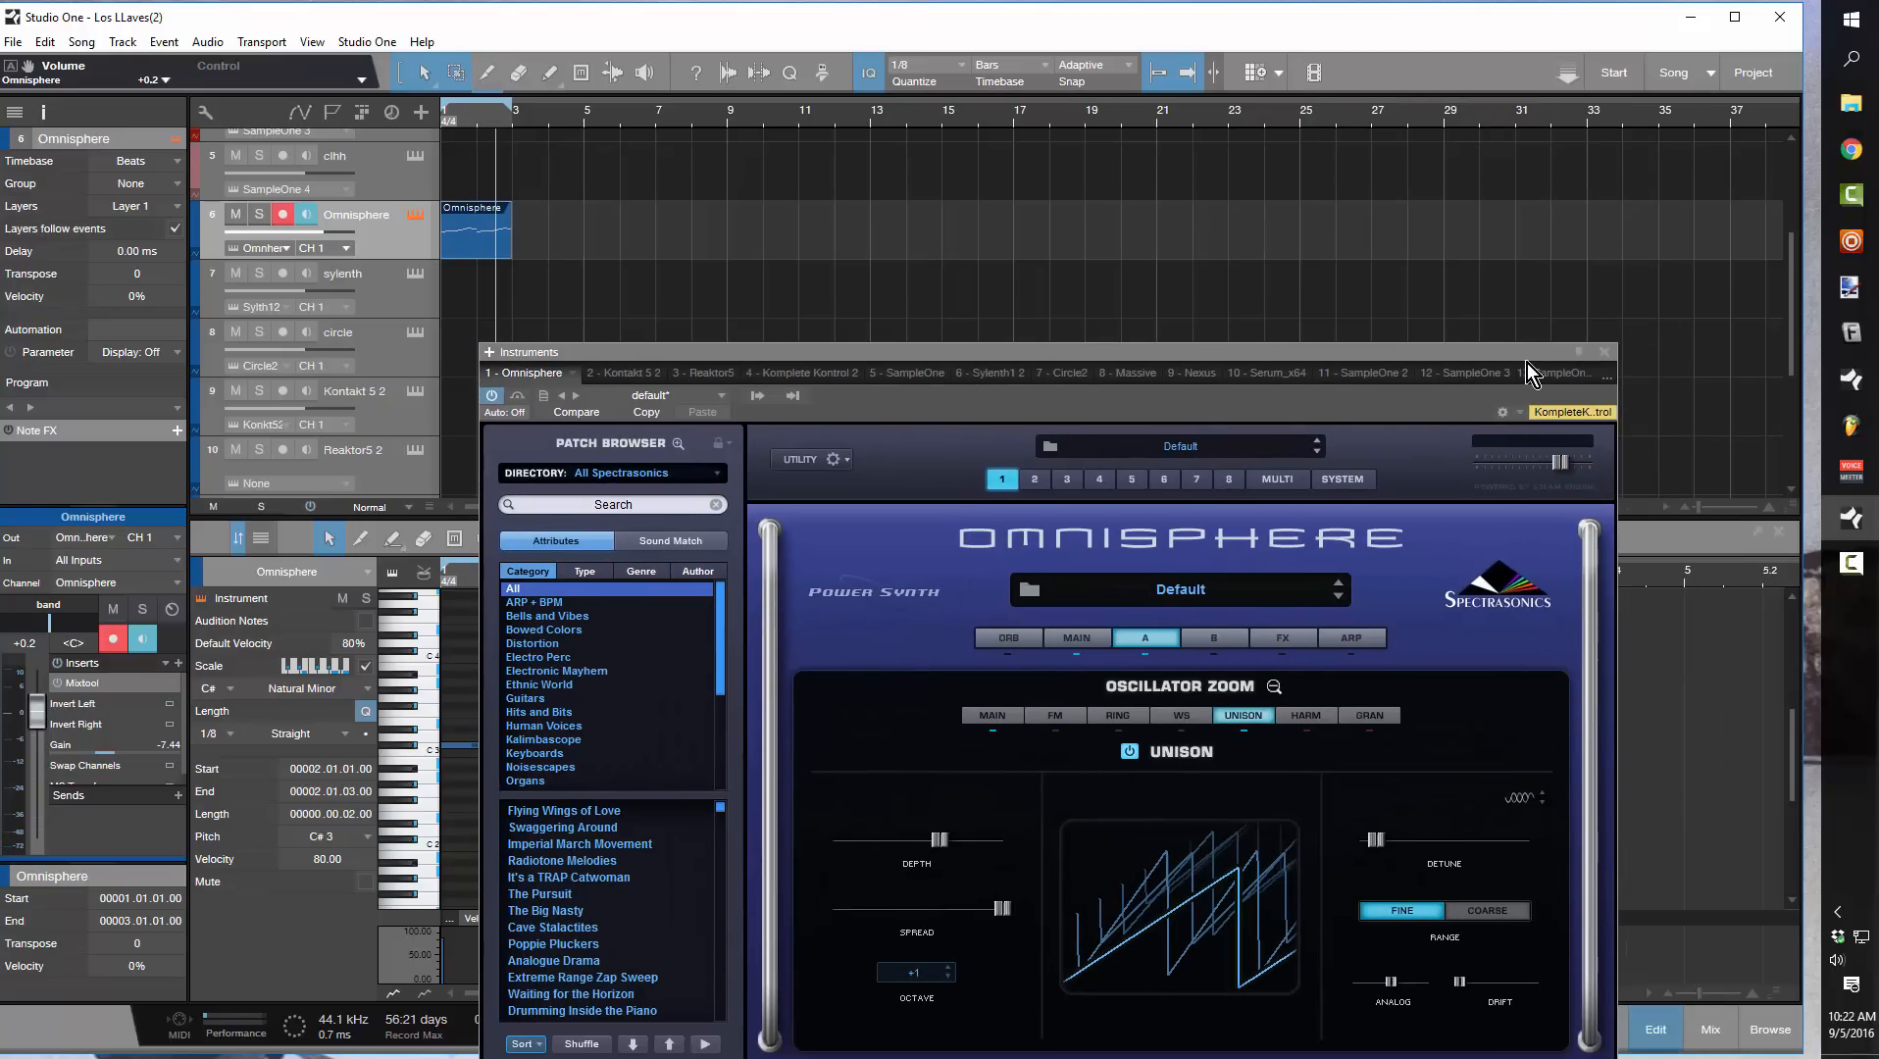
pyautogui.moveTo(1500, 353); pyautogui.dragTo(1492, 180)
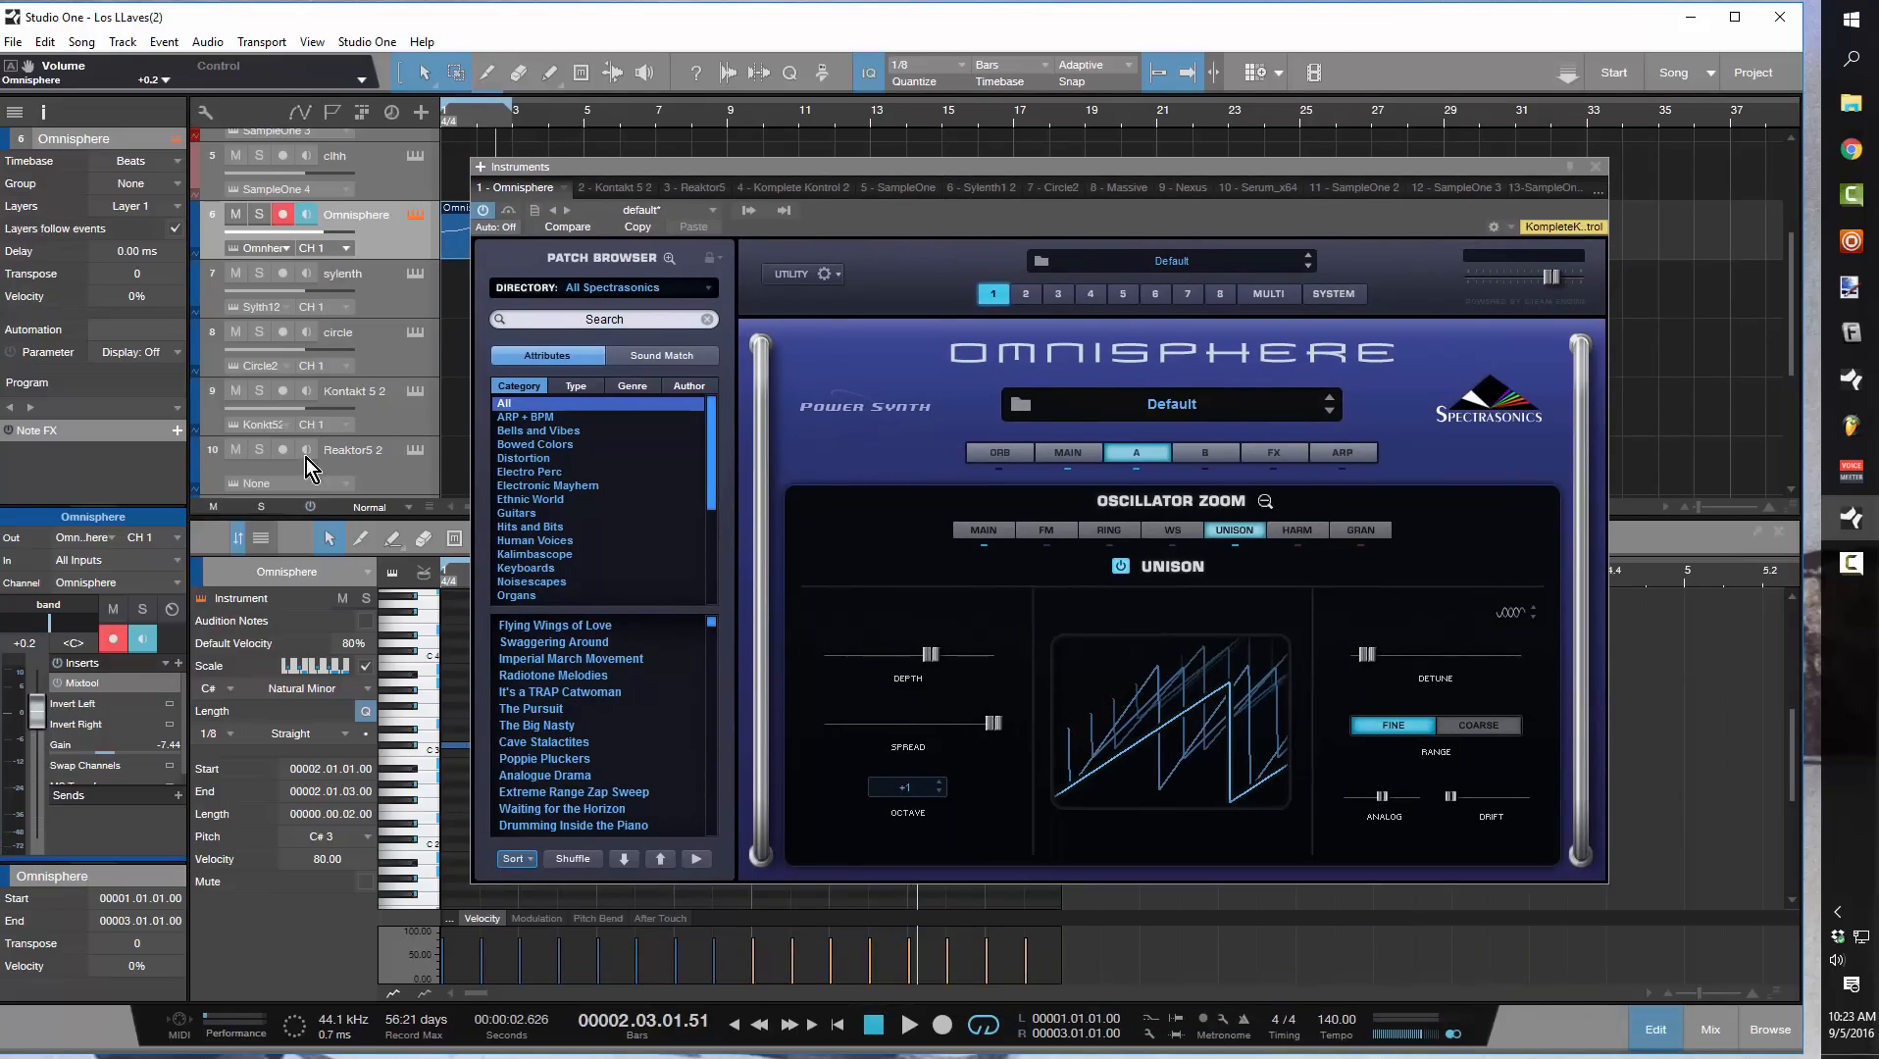
pyautogui.click(1148, 458)
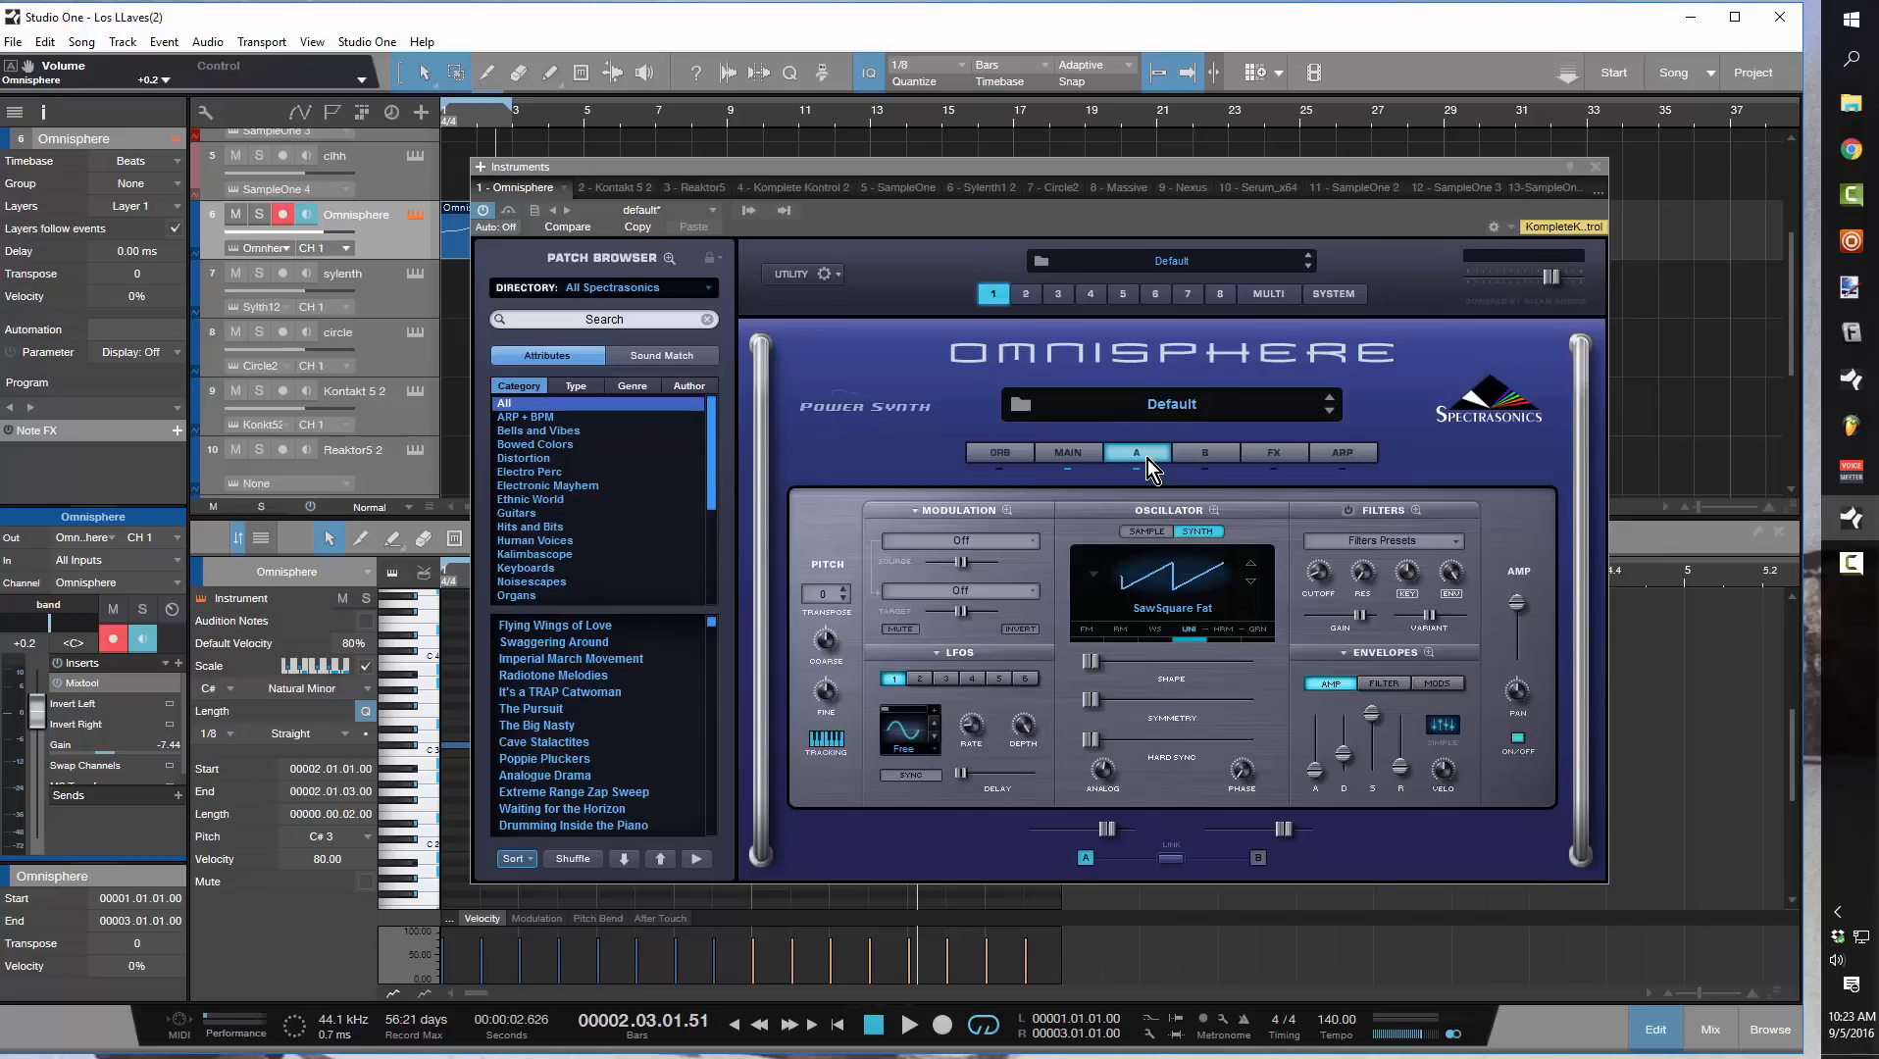
pyautogui.press('space')
pyautogui.moveTo(1108, 838); pyautogui.dragTo(1094, 839)
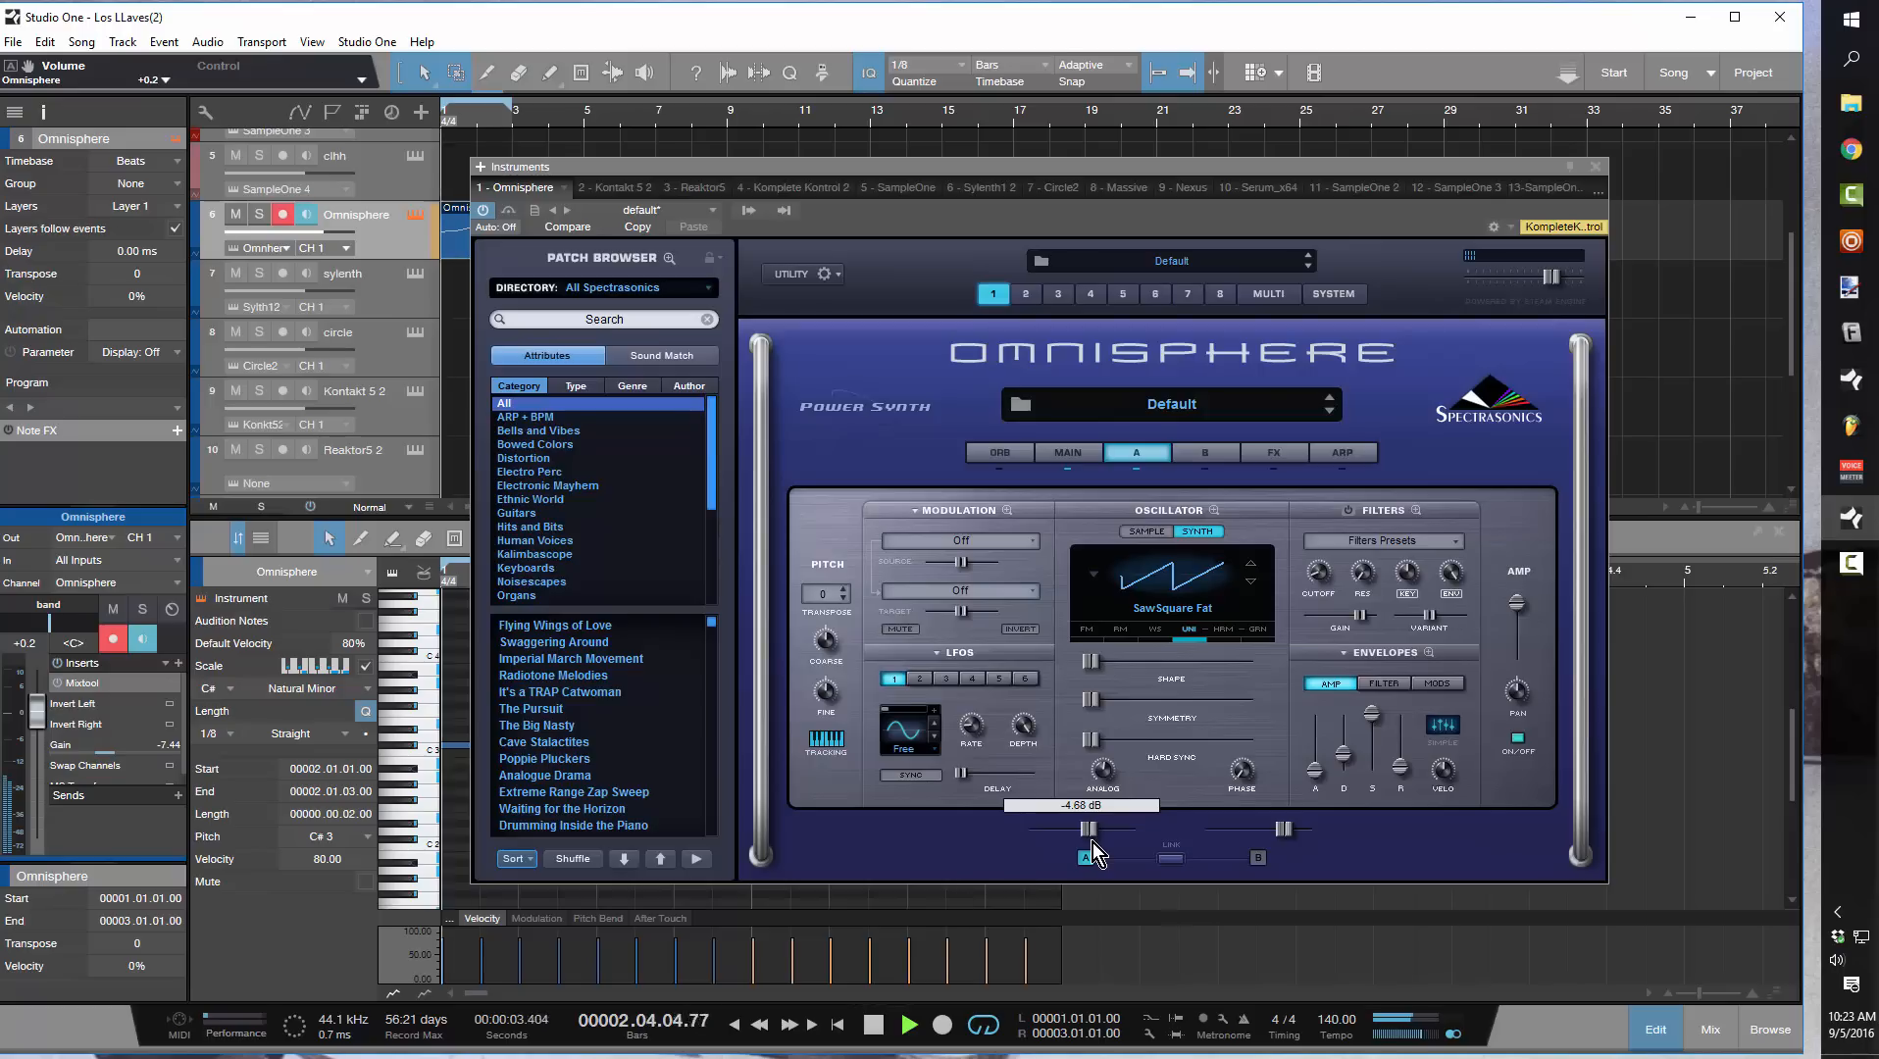
pyautogui.press('space')
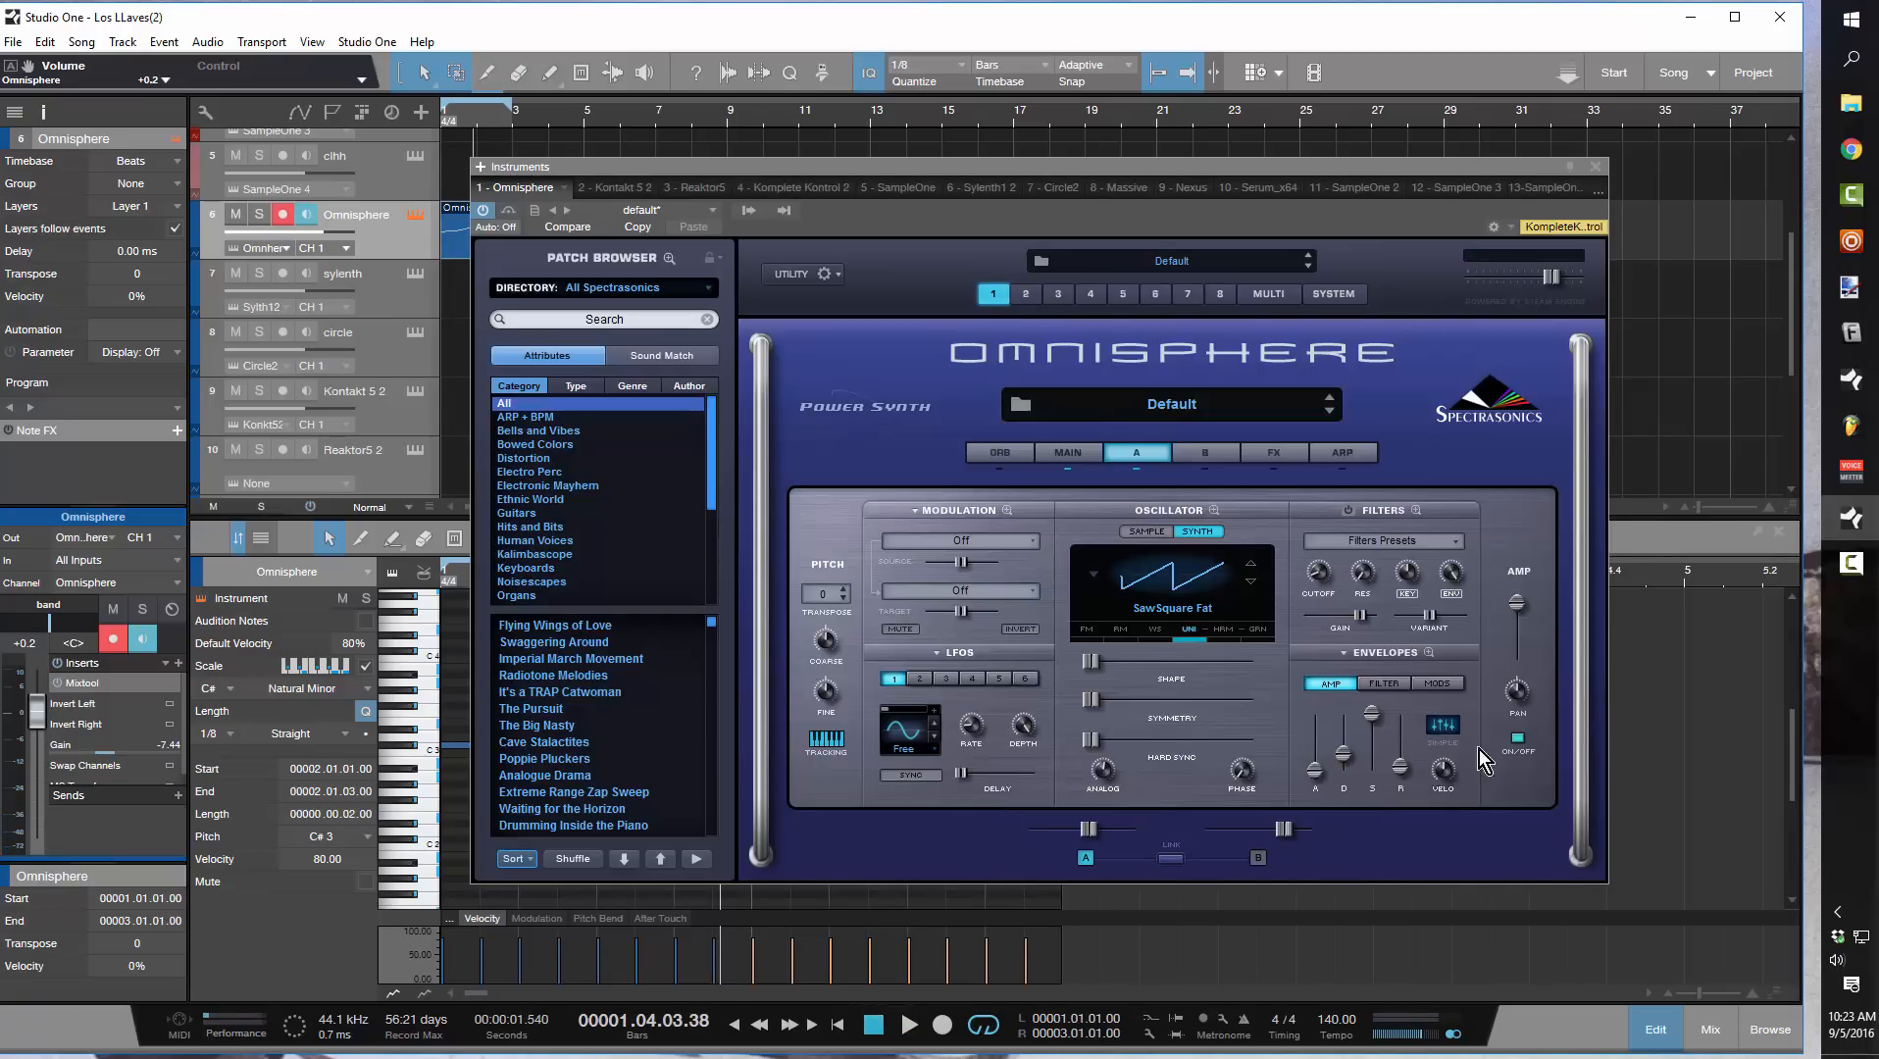
# Fine-tune the attack of layer A's amp envelope in Omnisphere while the loop plays
pyautogui.moveTo(1314, 773)
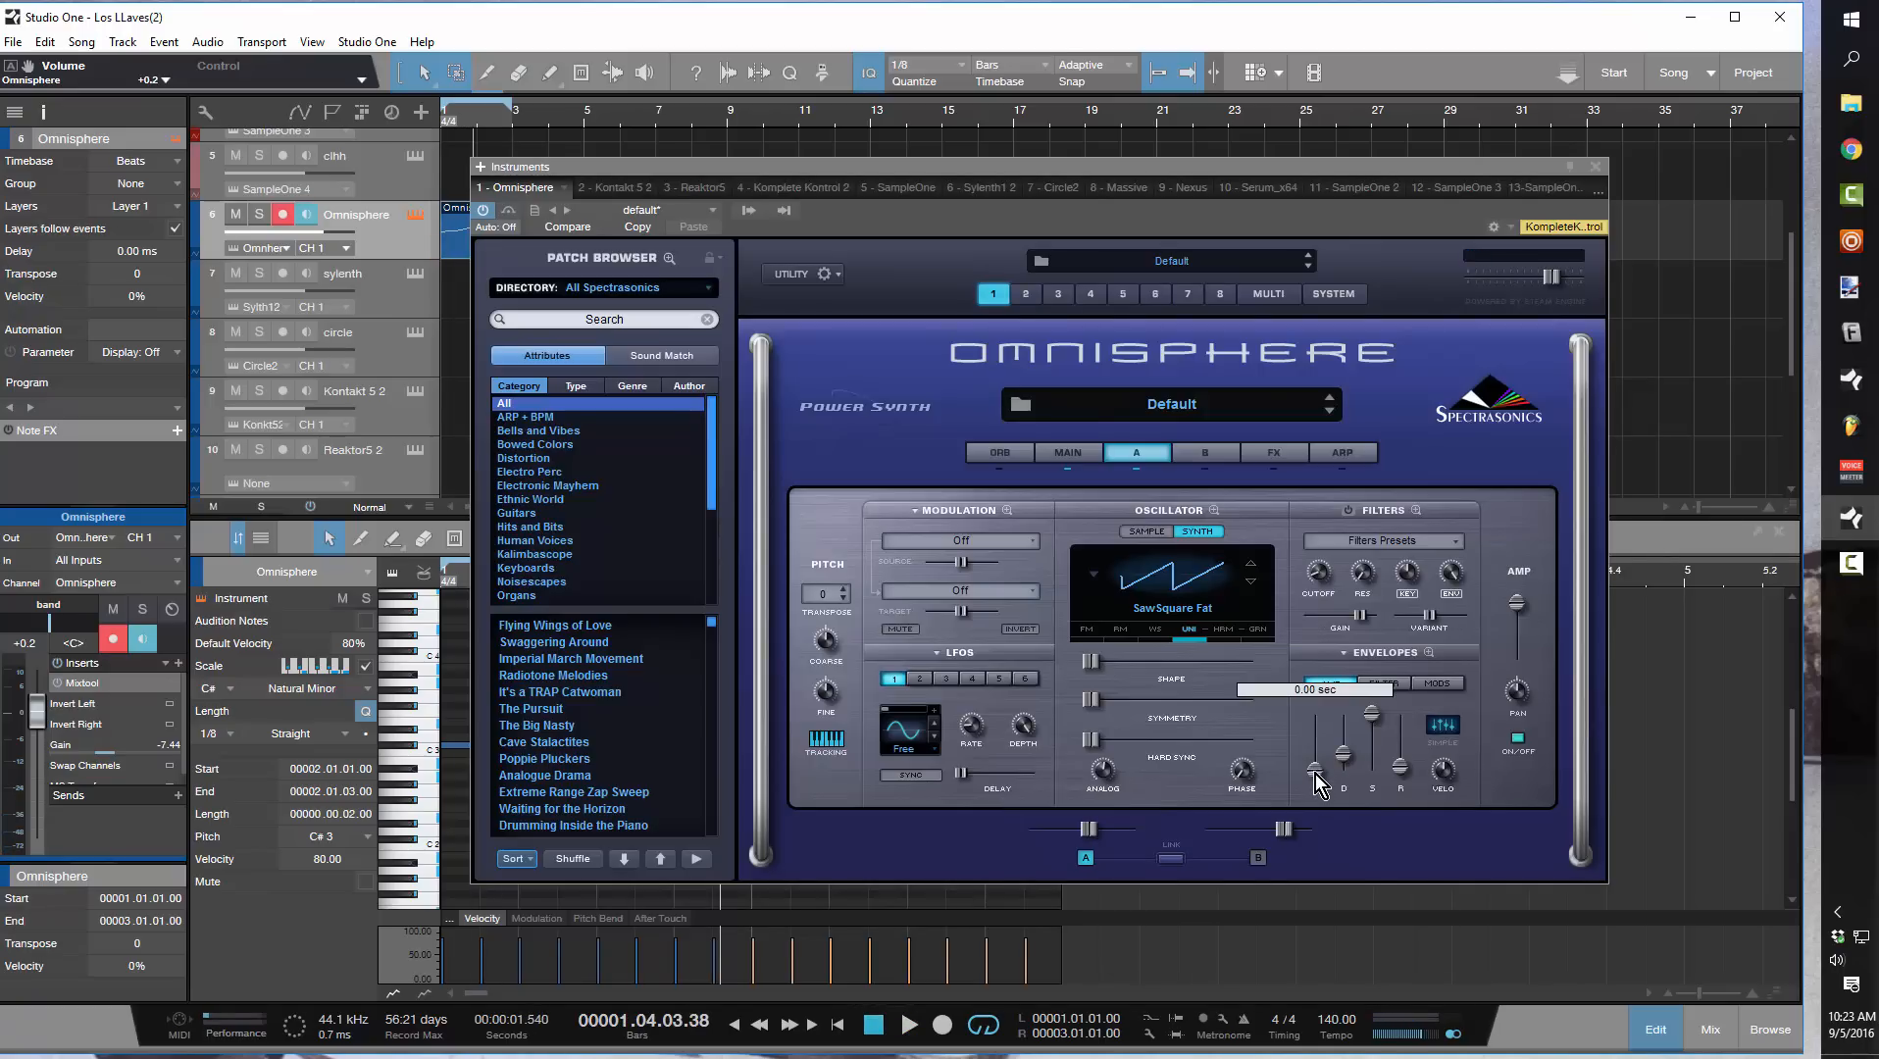
pyautogui.press('space')
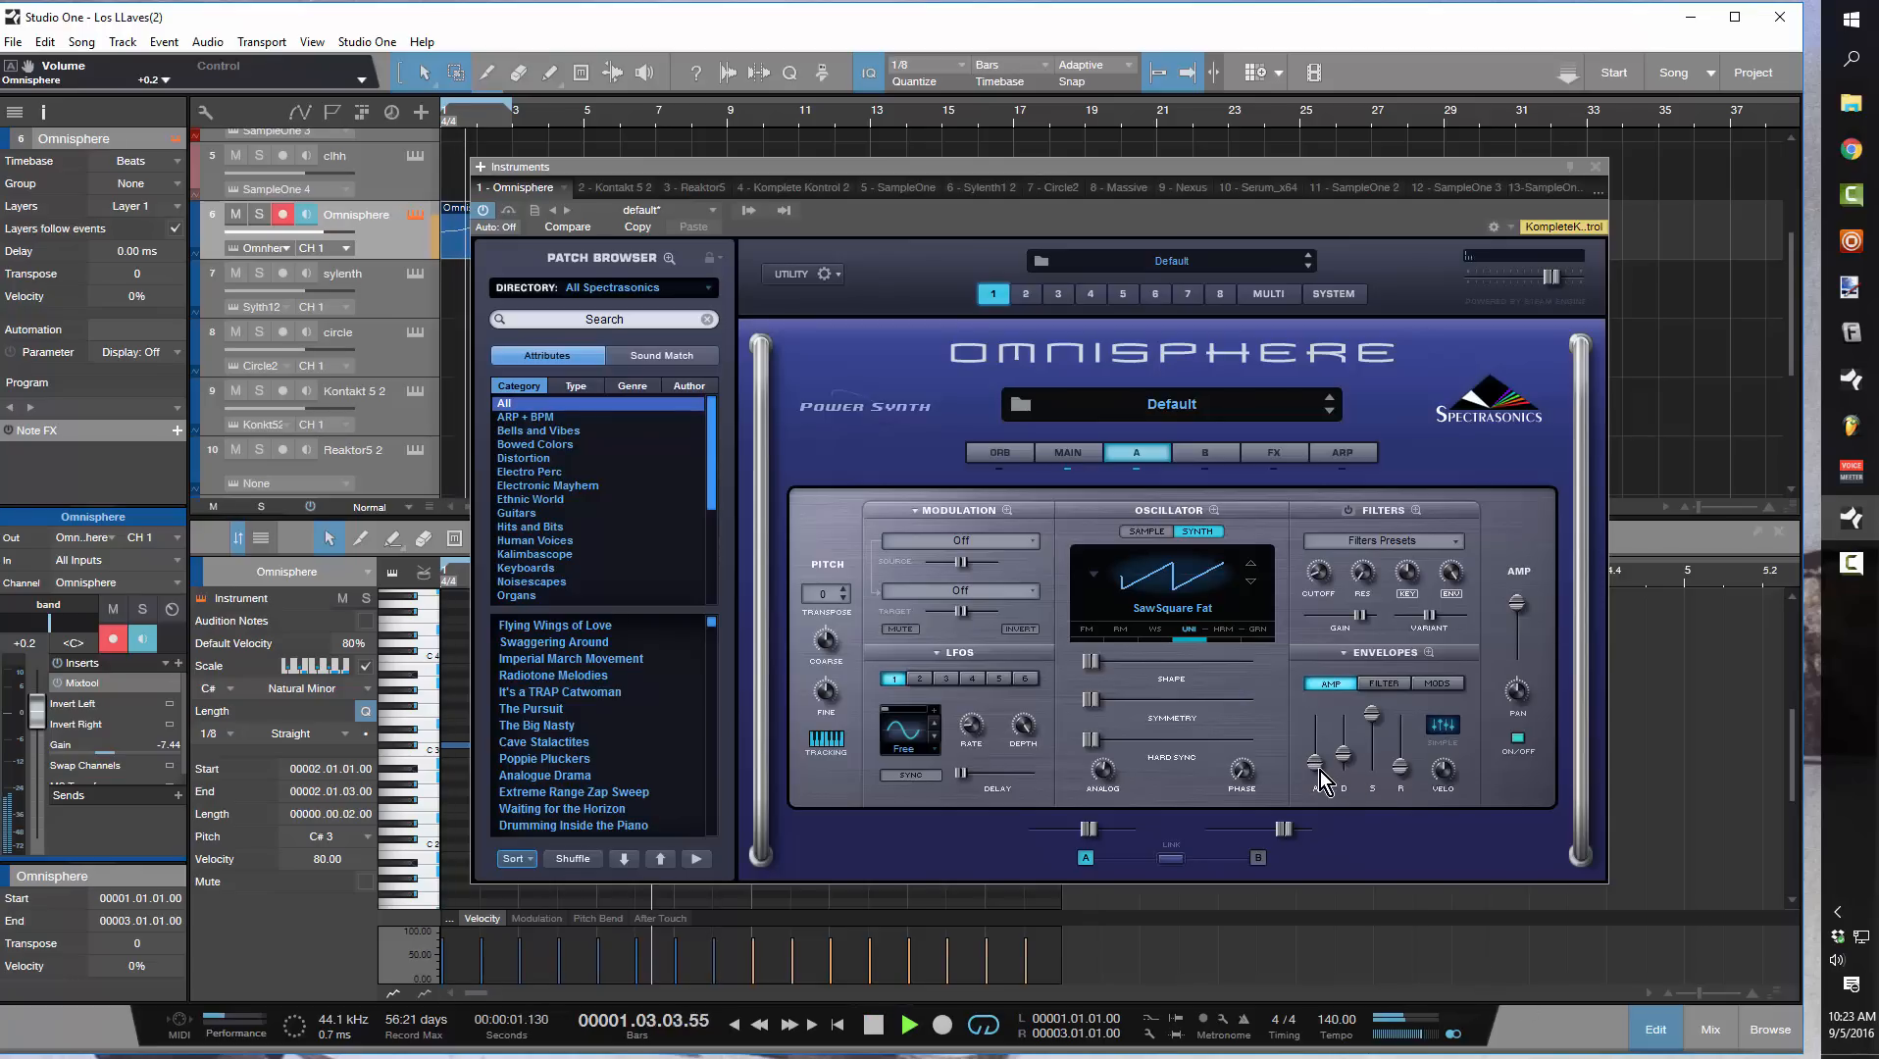
pyautogui.moveTo(1321, 782); pyautogui.dragTo(1318, 783)
# Load an Analog Chorus into the first slot of Omnisphere's common effects rack
pyautogui.click(1275, 454)
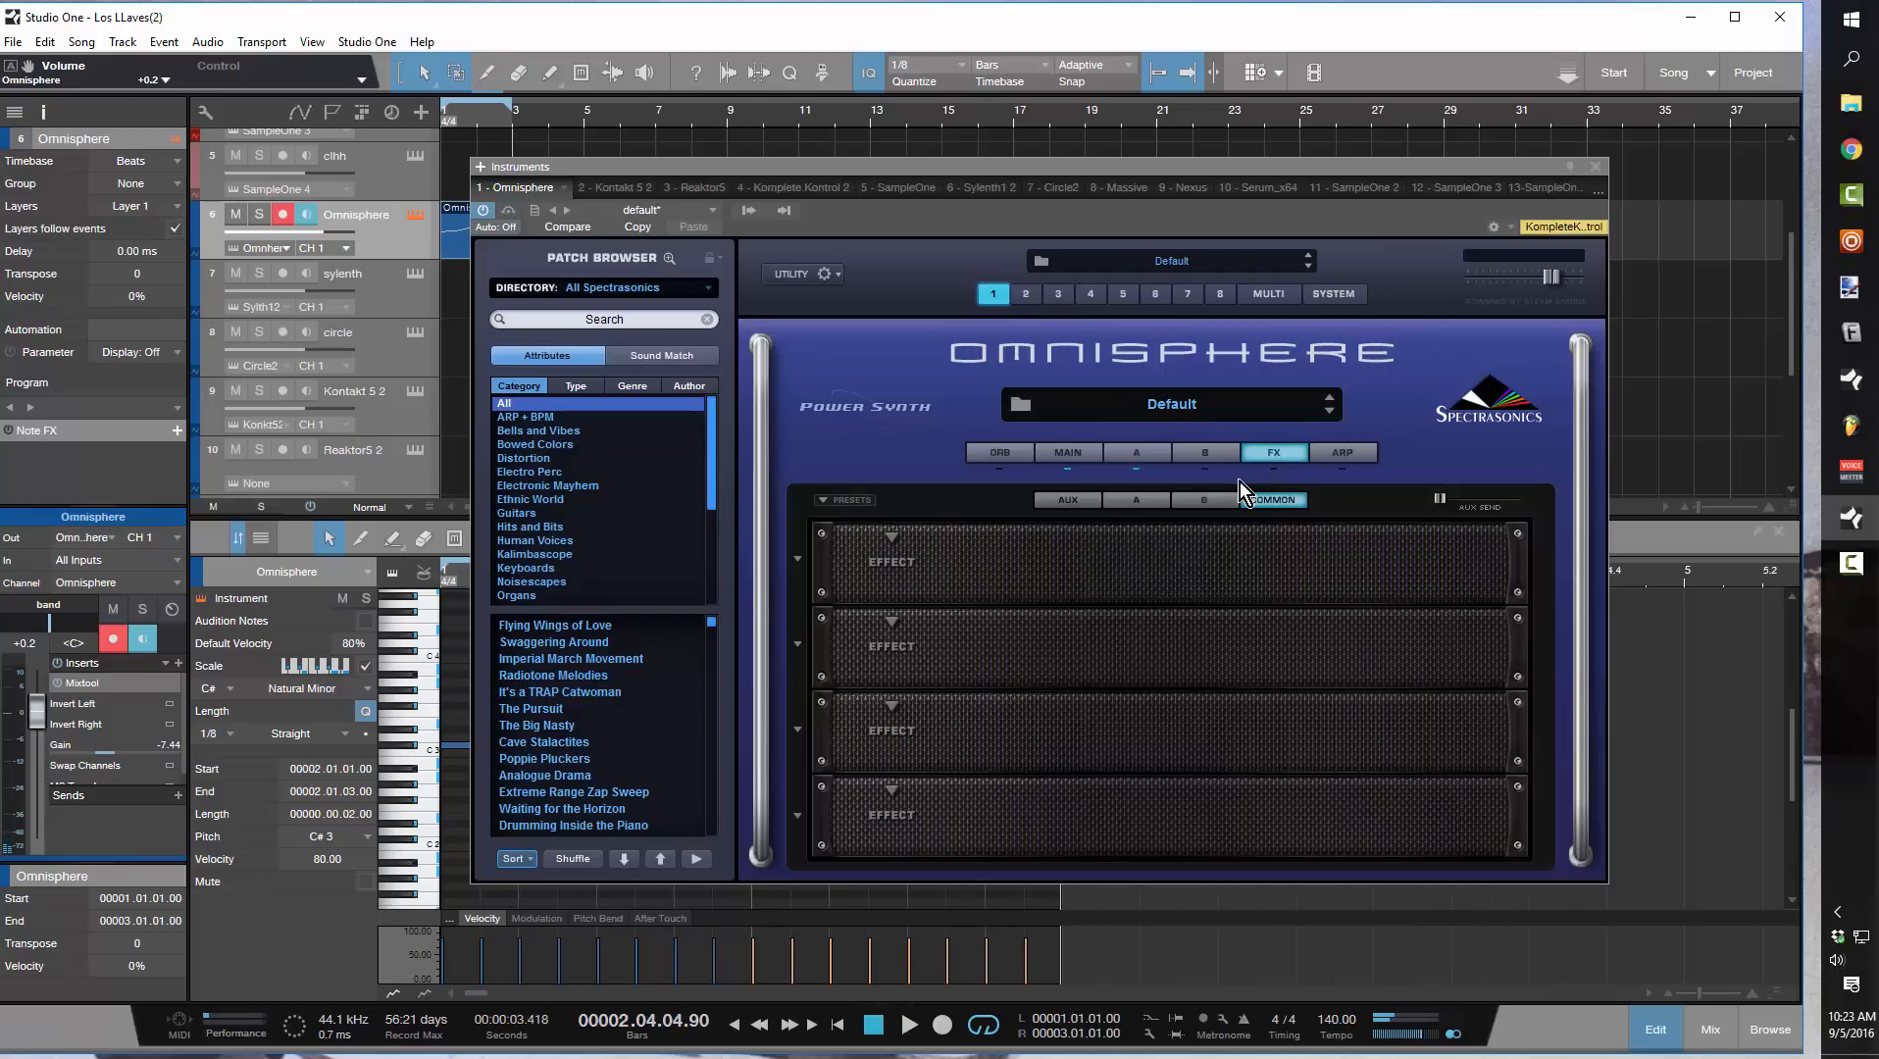
pyautogui.click(887, 535)
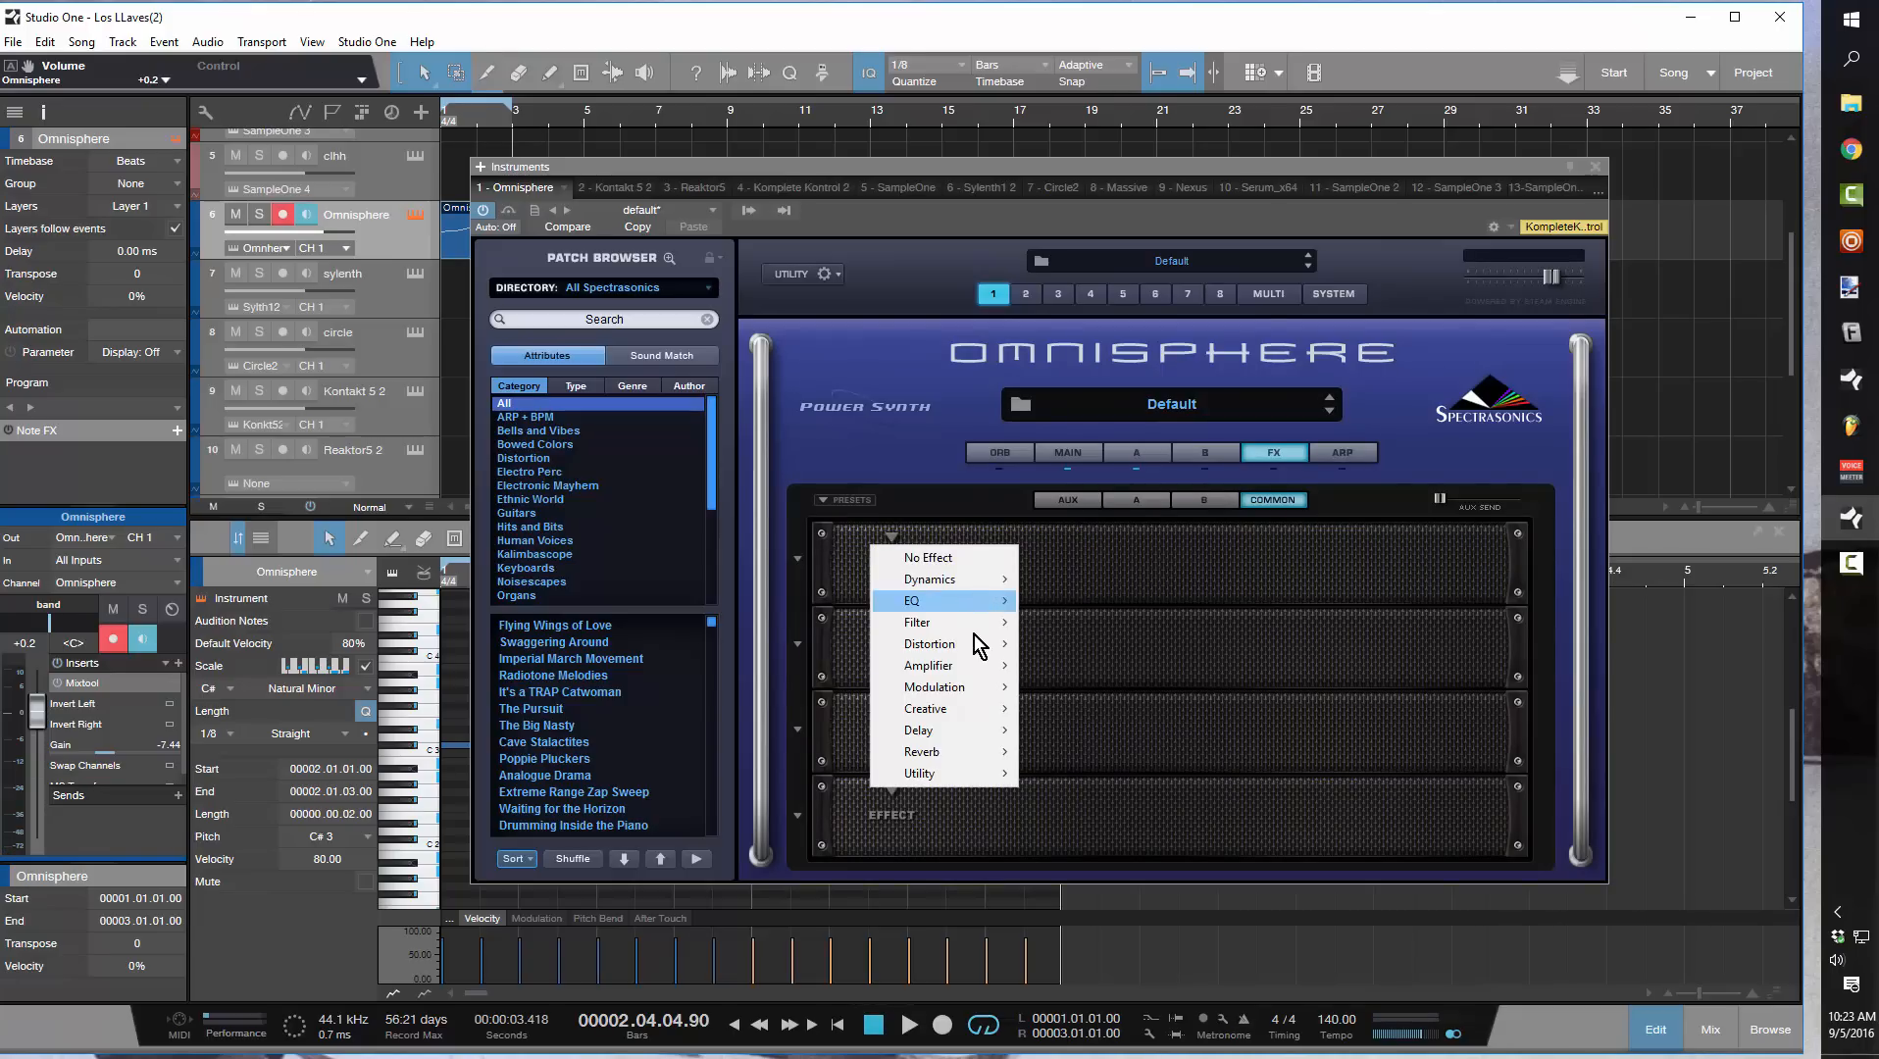
pyautogui.moveTo(964, 688)
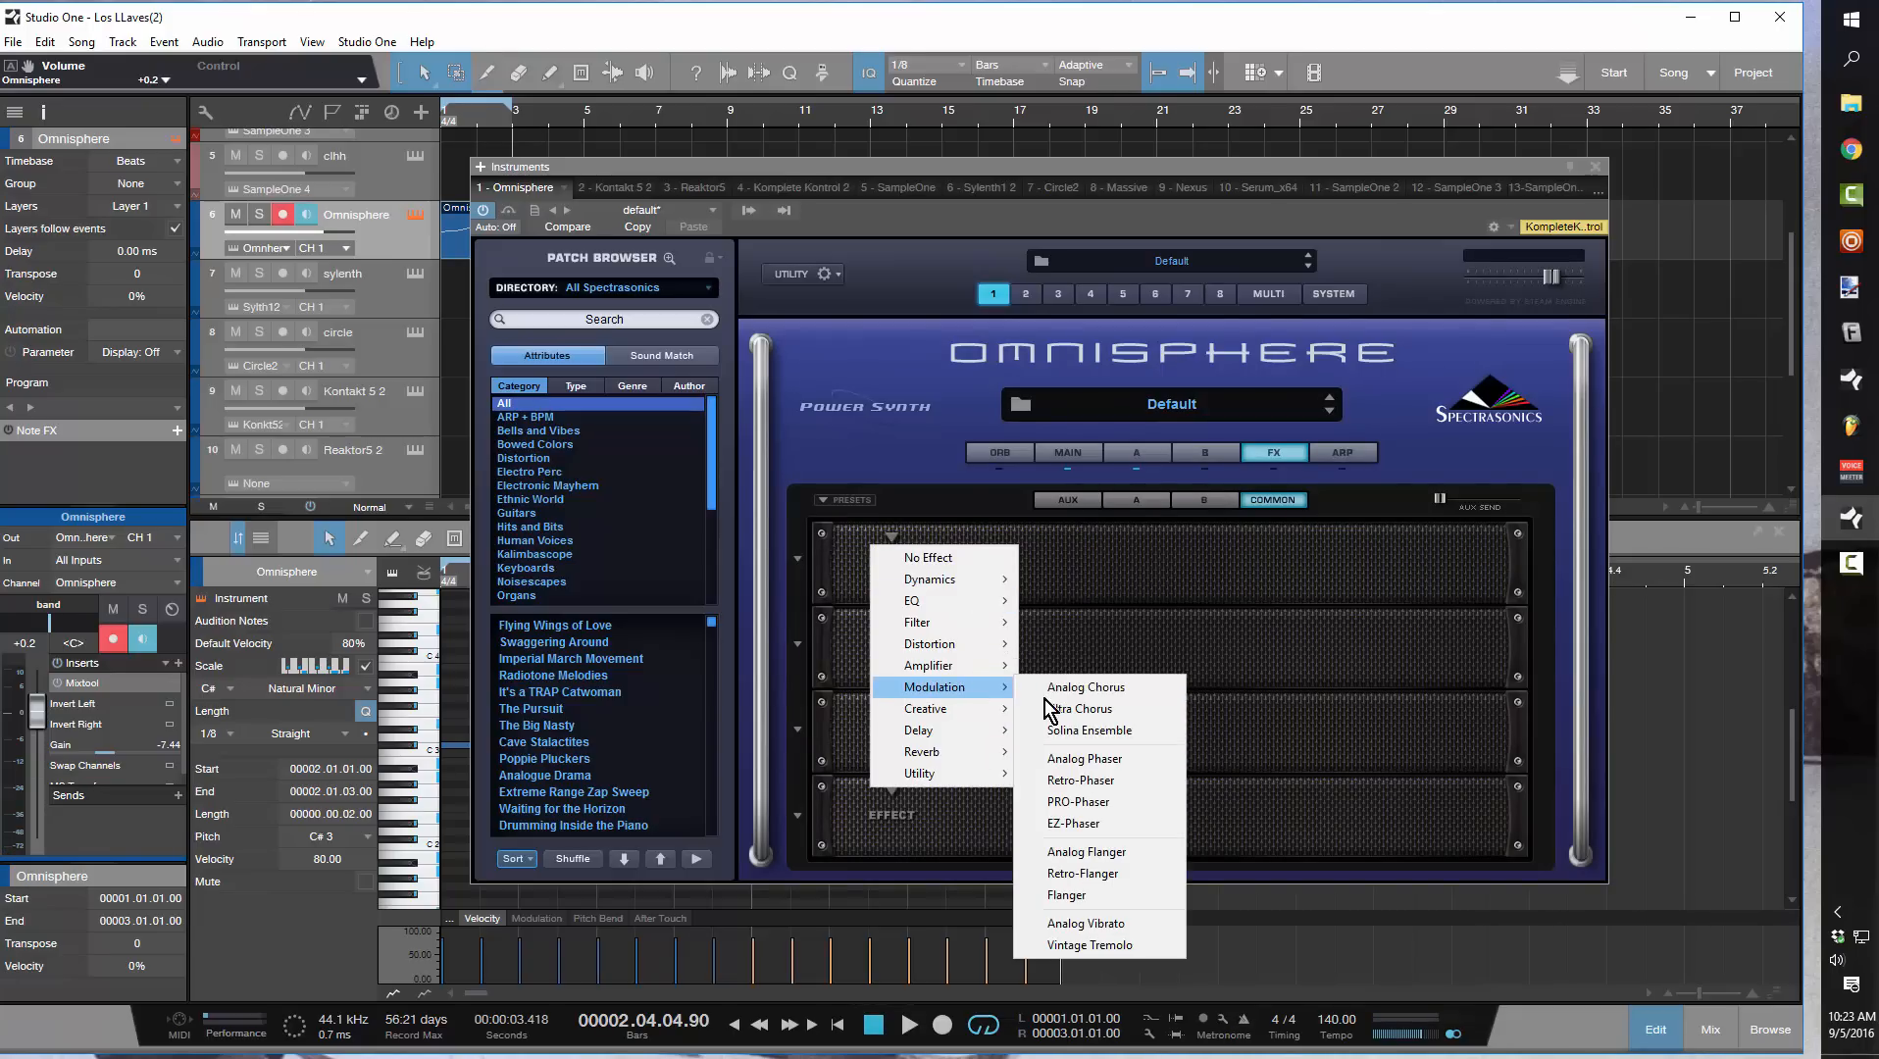
pyautogui.click(1111, 690)
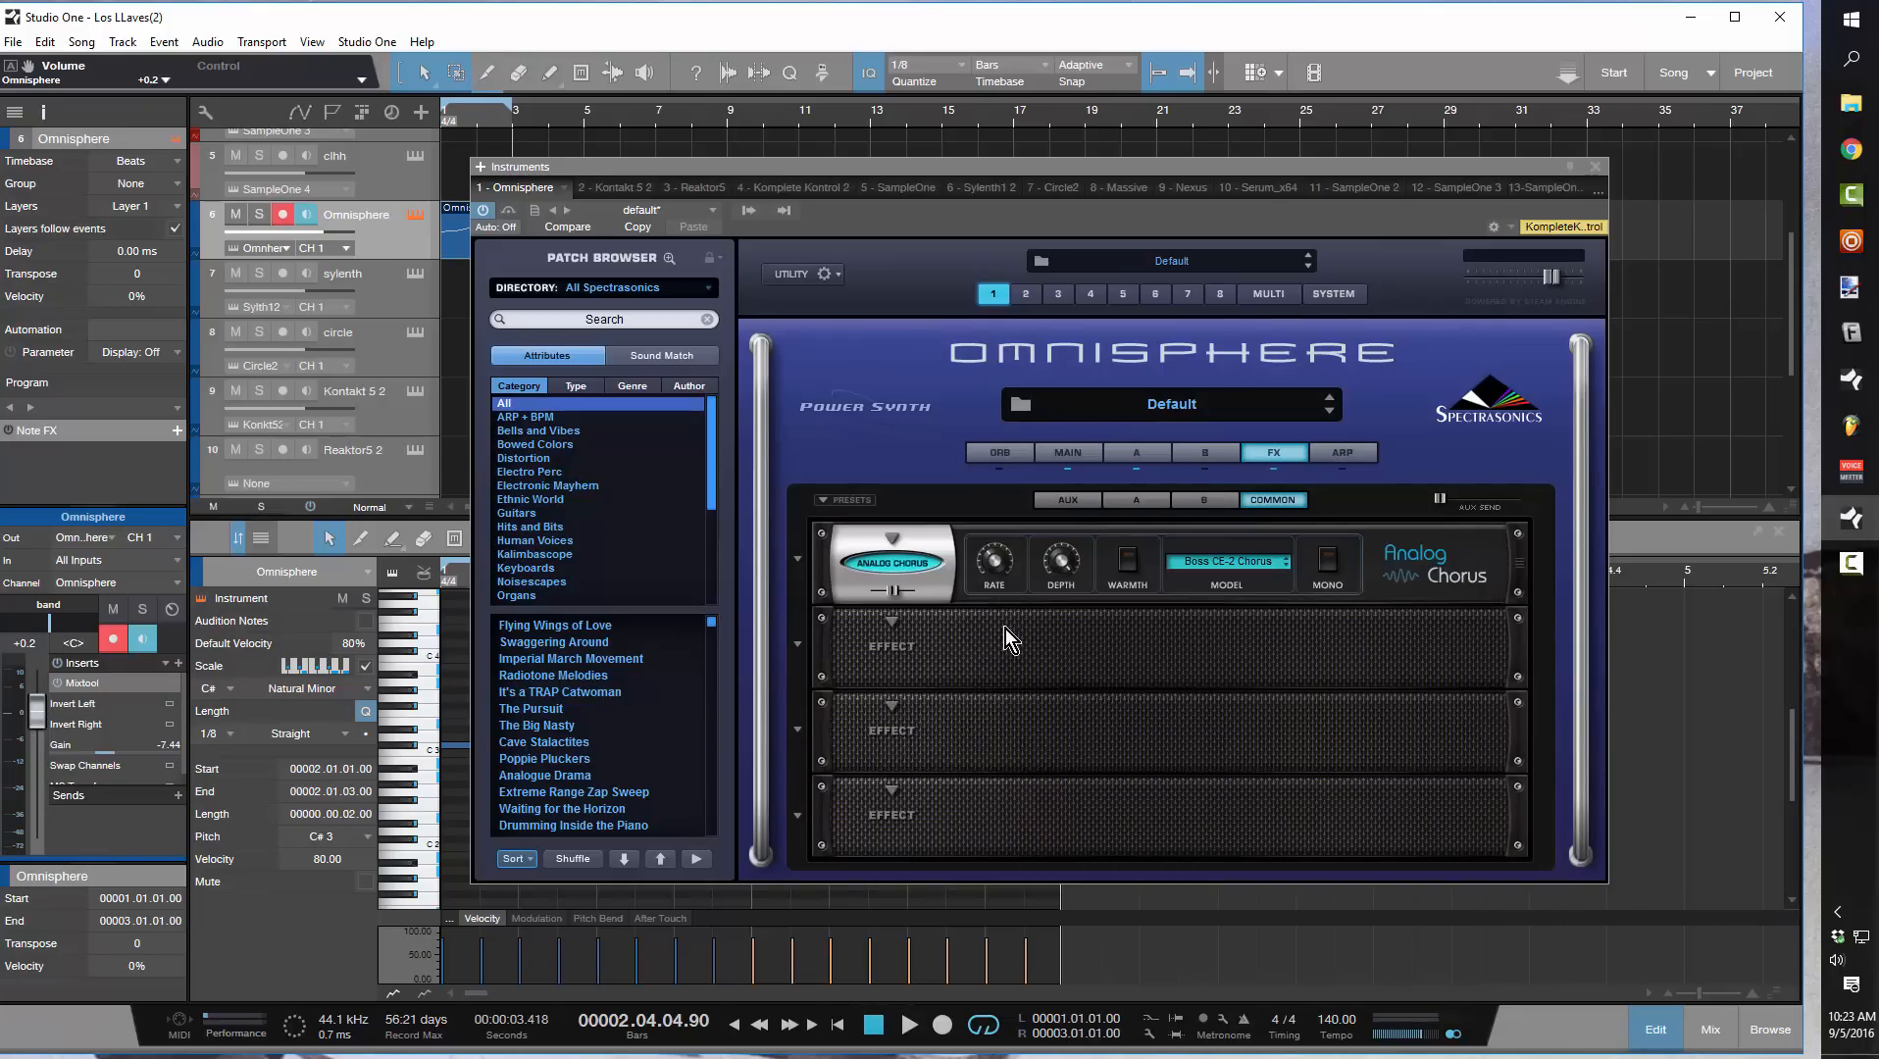
# Load a Spring Verb reverb into the second slot of the common effects rack
pyautogui.click(893, 626)
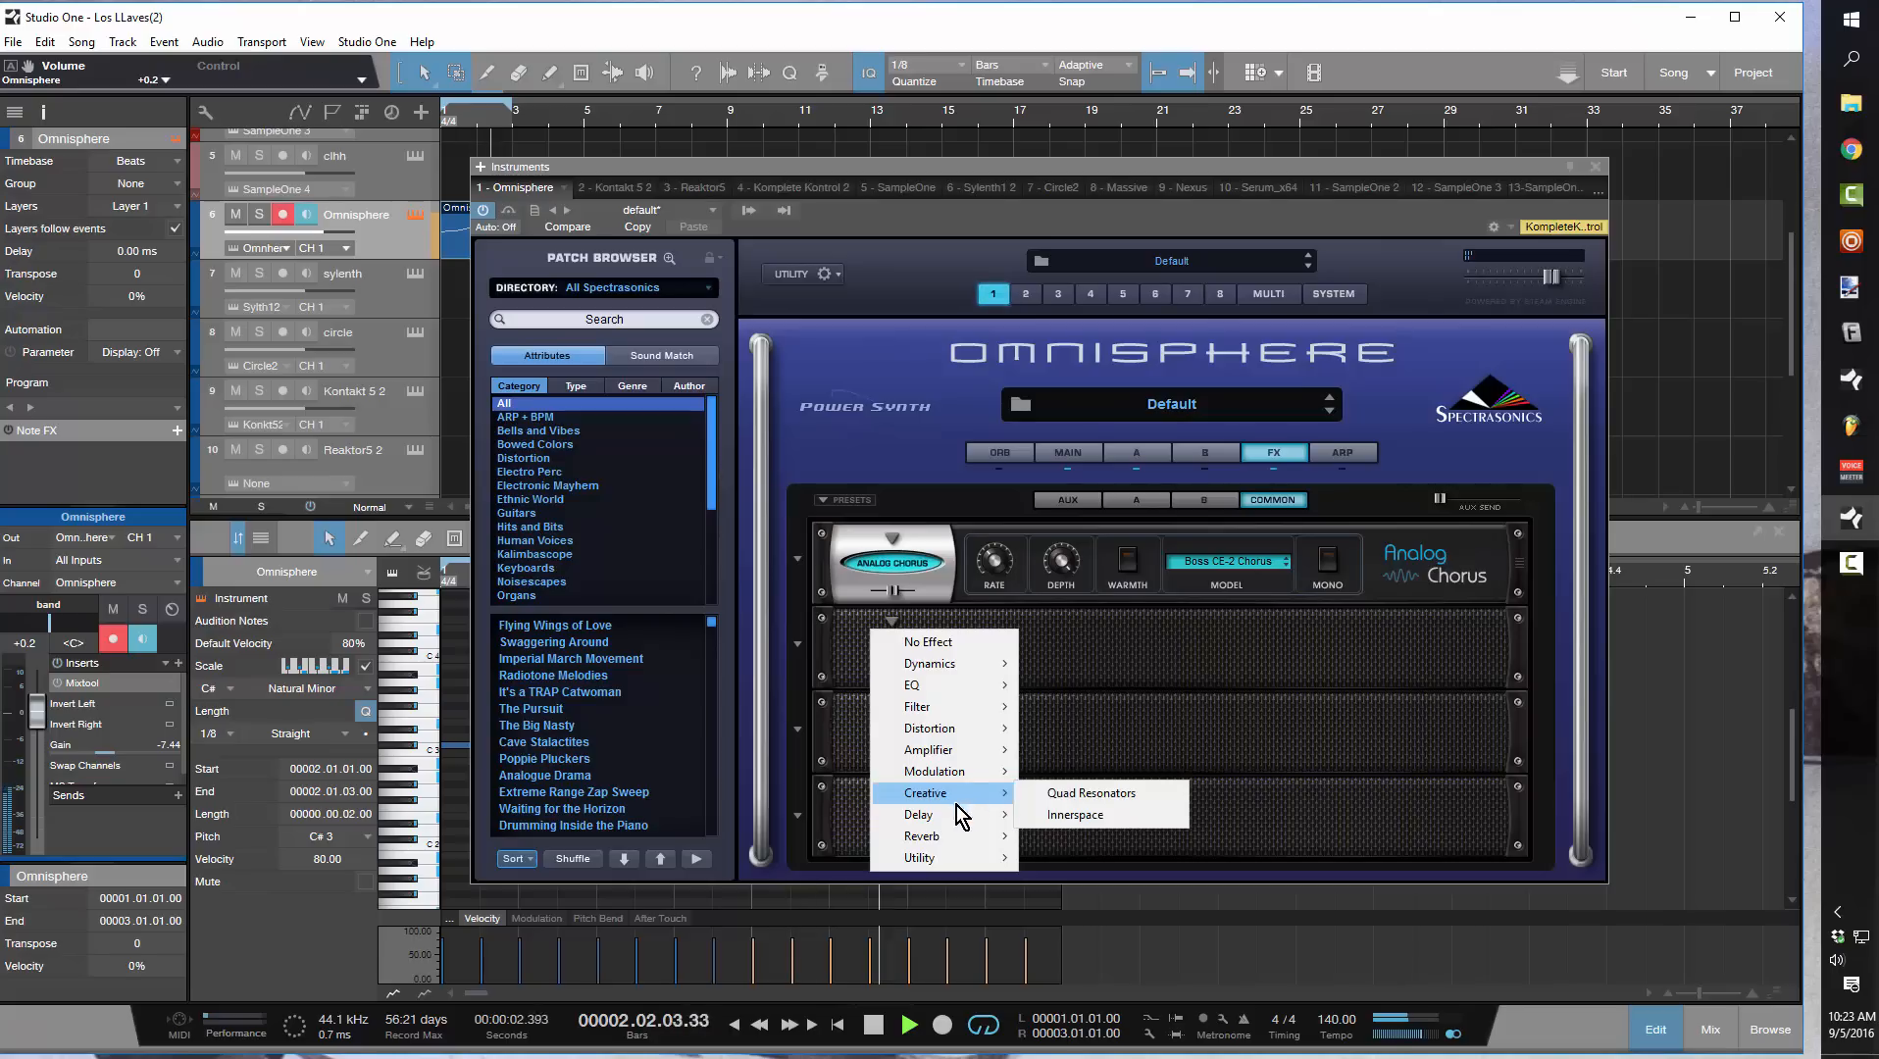
pyautogui.moveTo(944, 822)
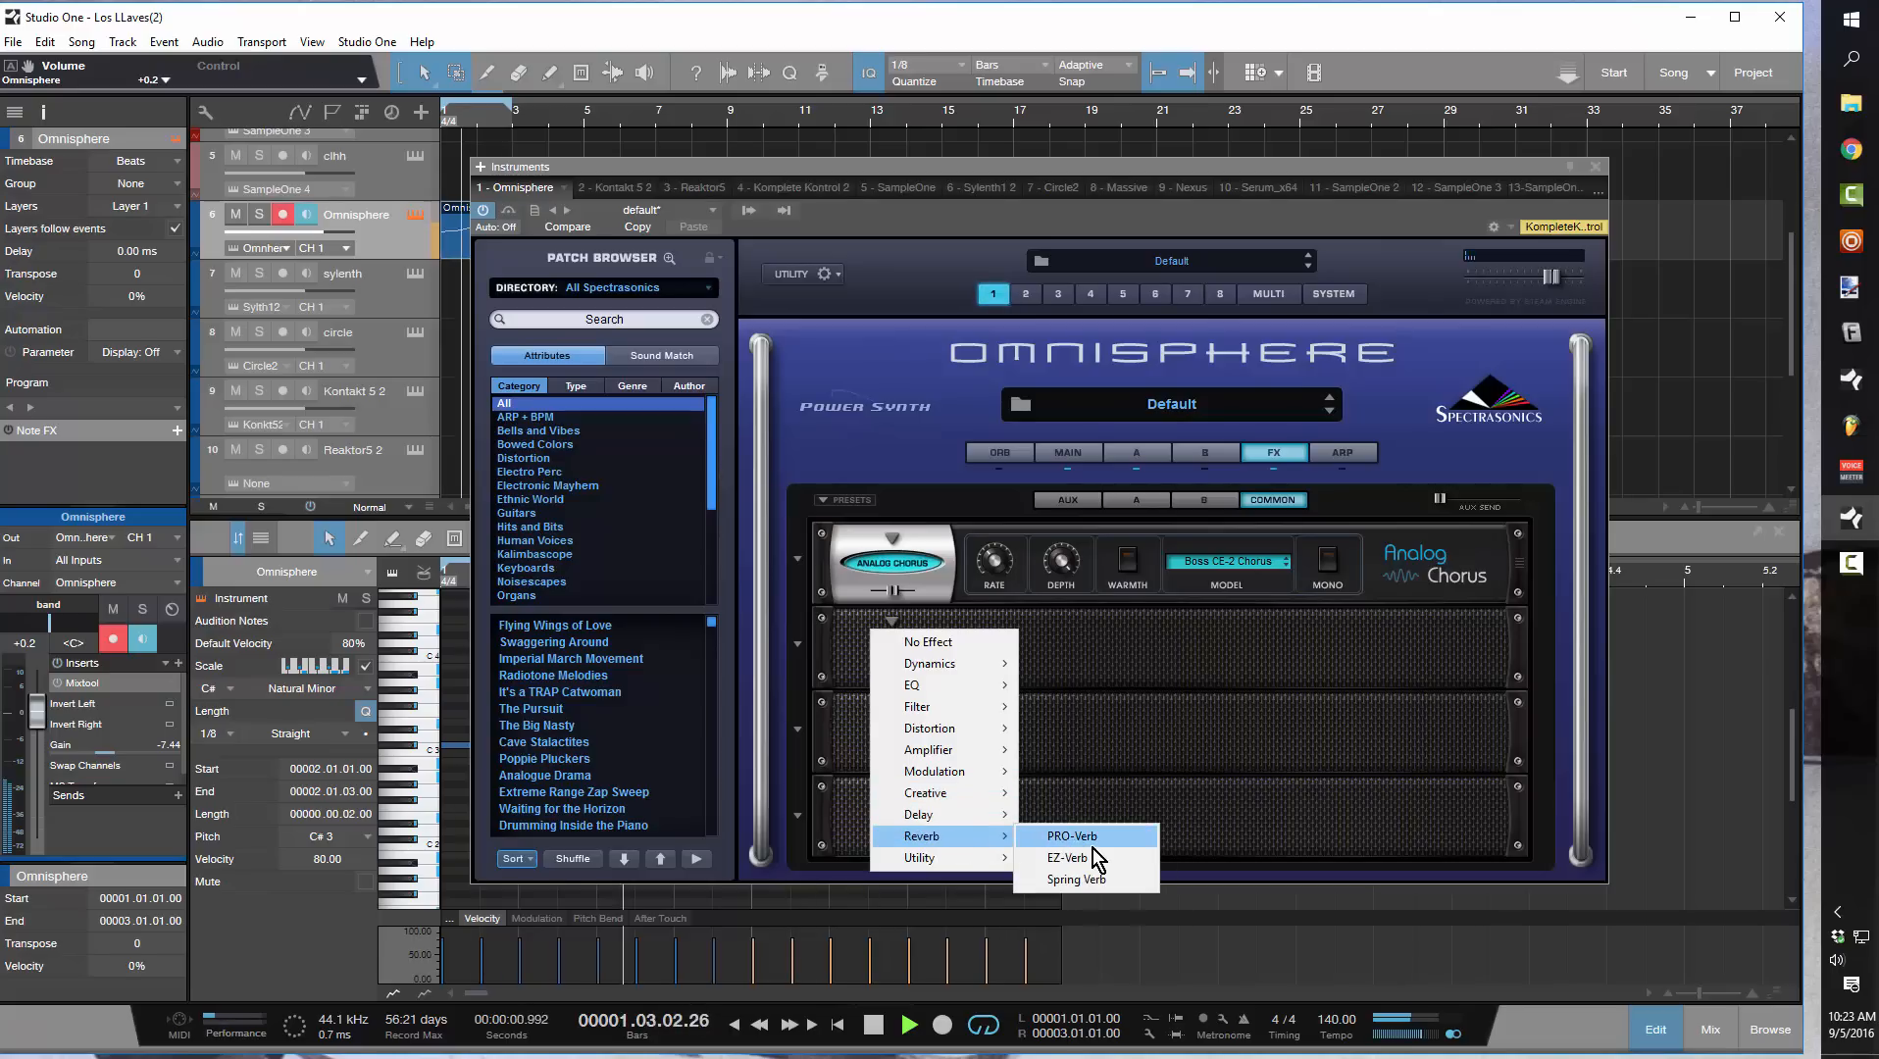
pyautogui.click(1088, 888)
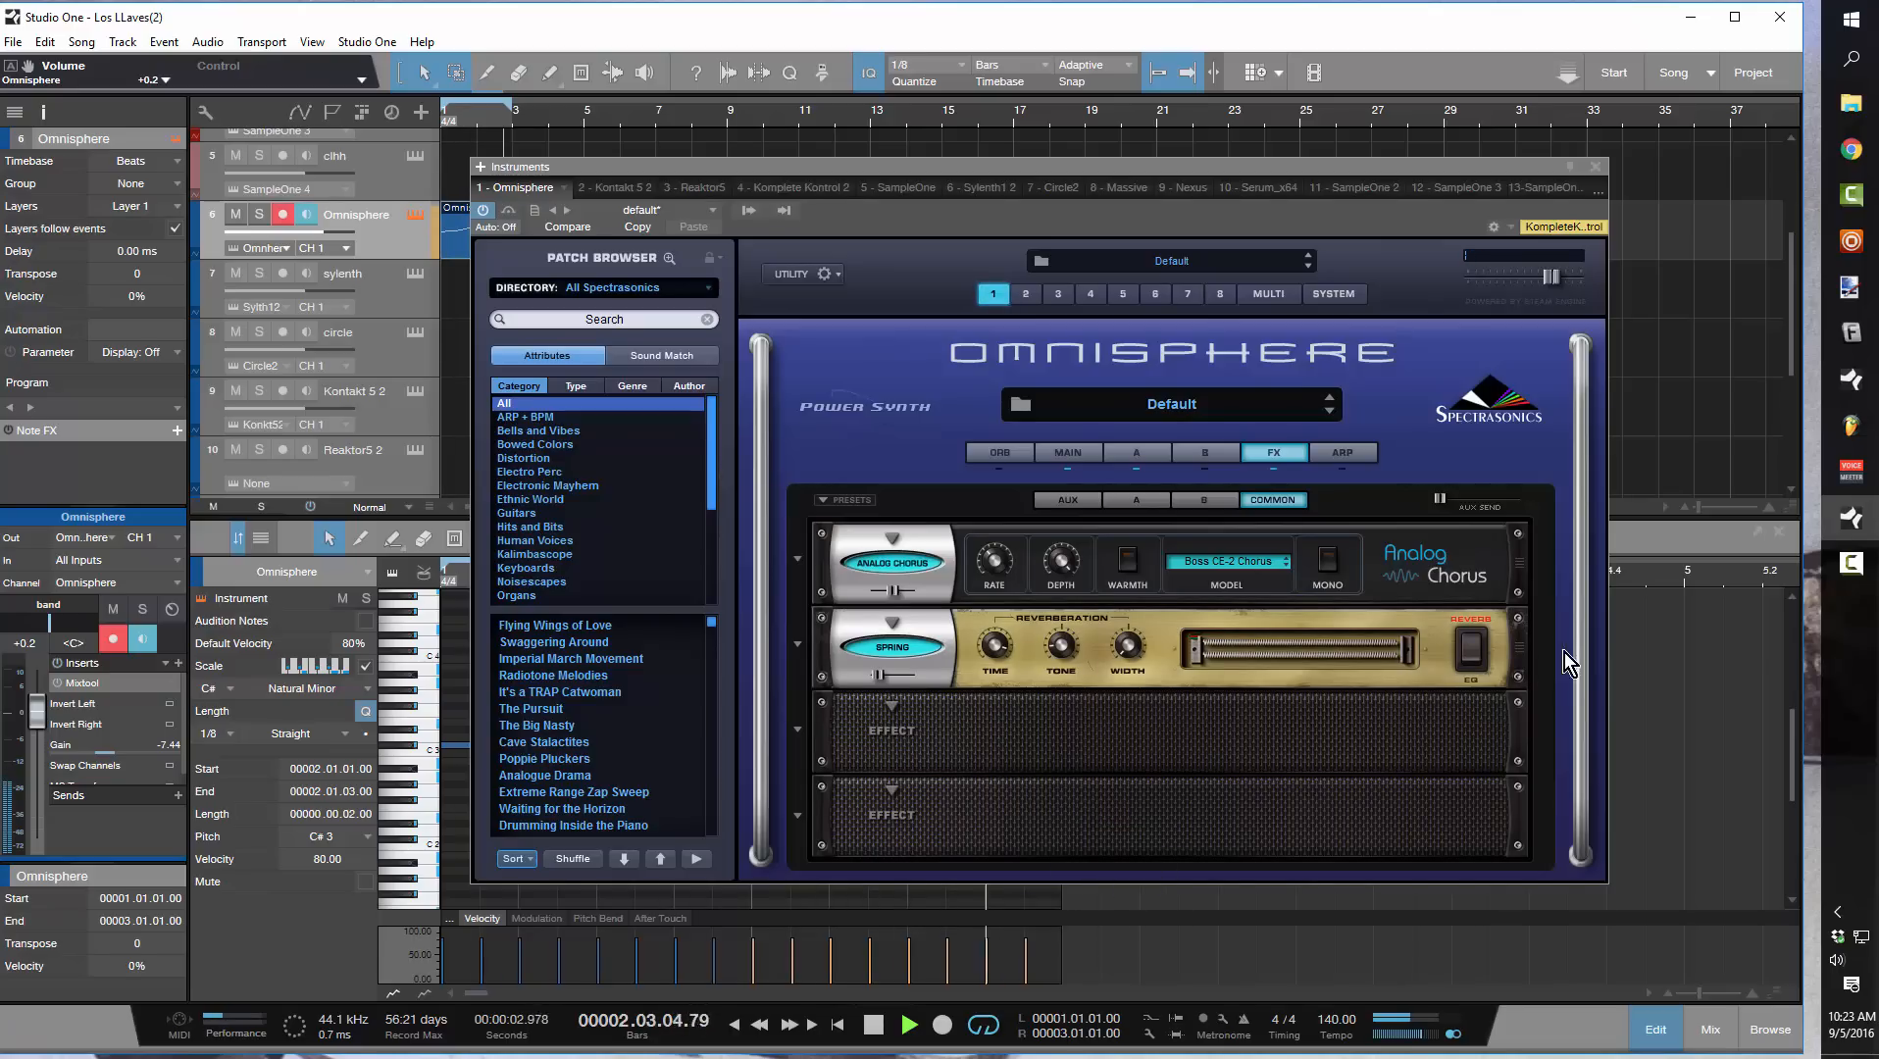
# Put PRO-Verb in the second effect slot instead of Spring Verb, set its mix to 22 and stop playback
pyautogui.rightClick(935, 626)
pyautogui.click(891, 621)
pyautogui.click(891, 621)
pyautogui.moveTo(946, 840)
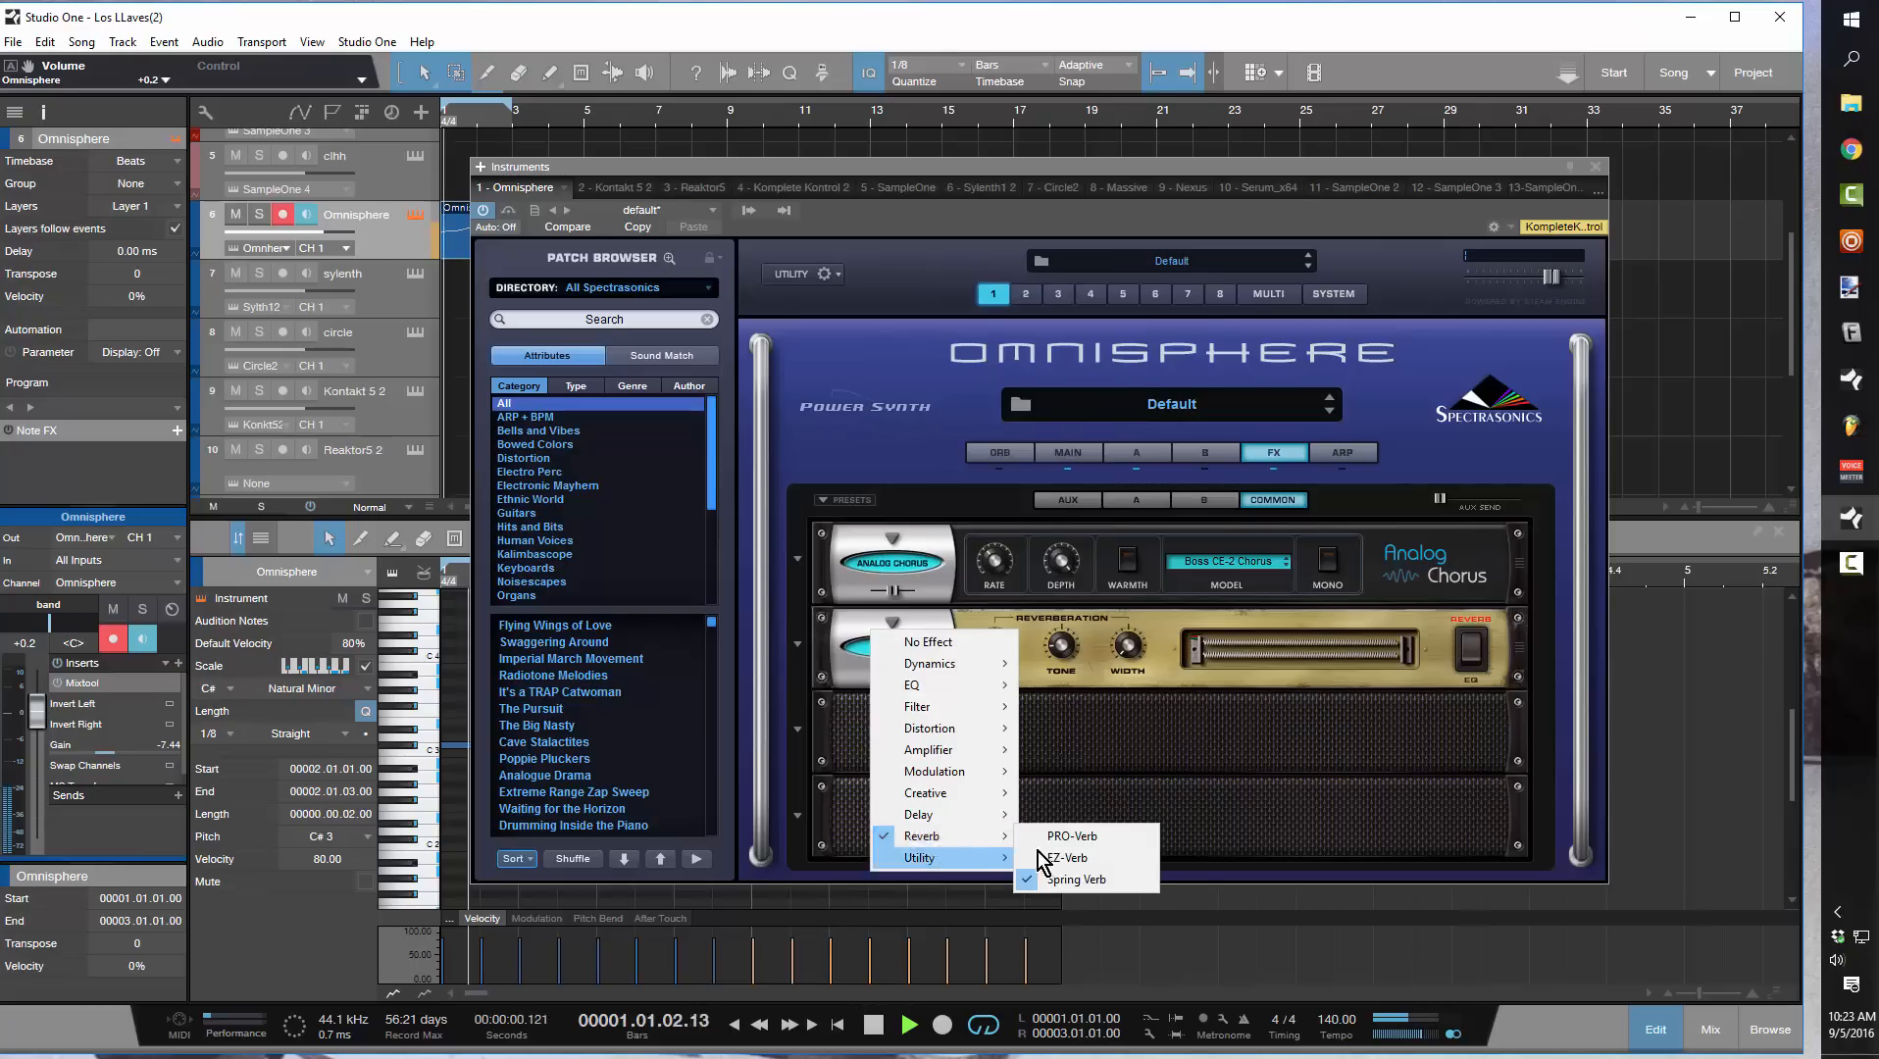
pyautogui.click(1085, 844)
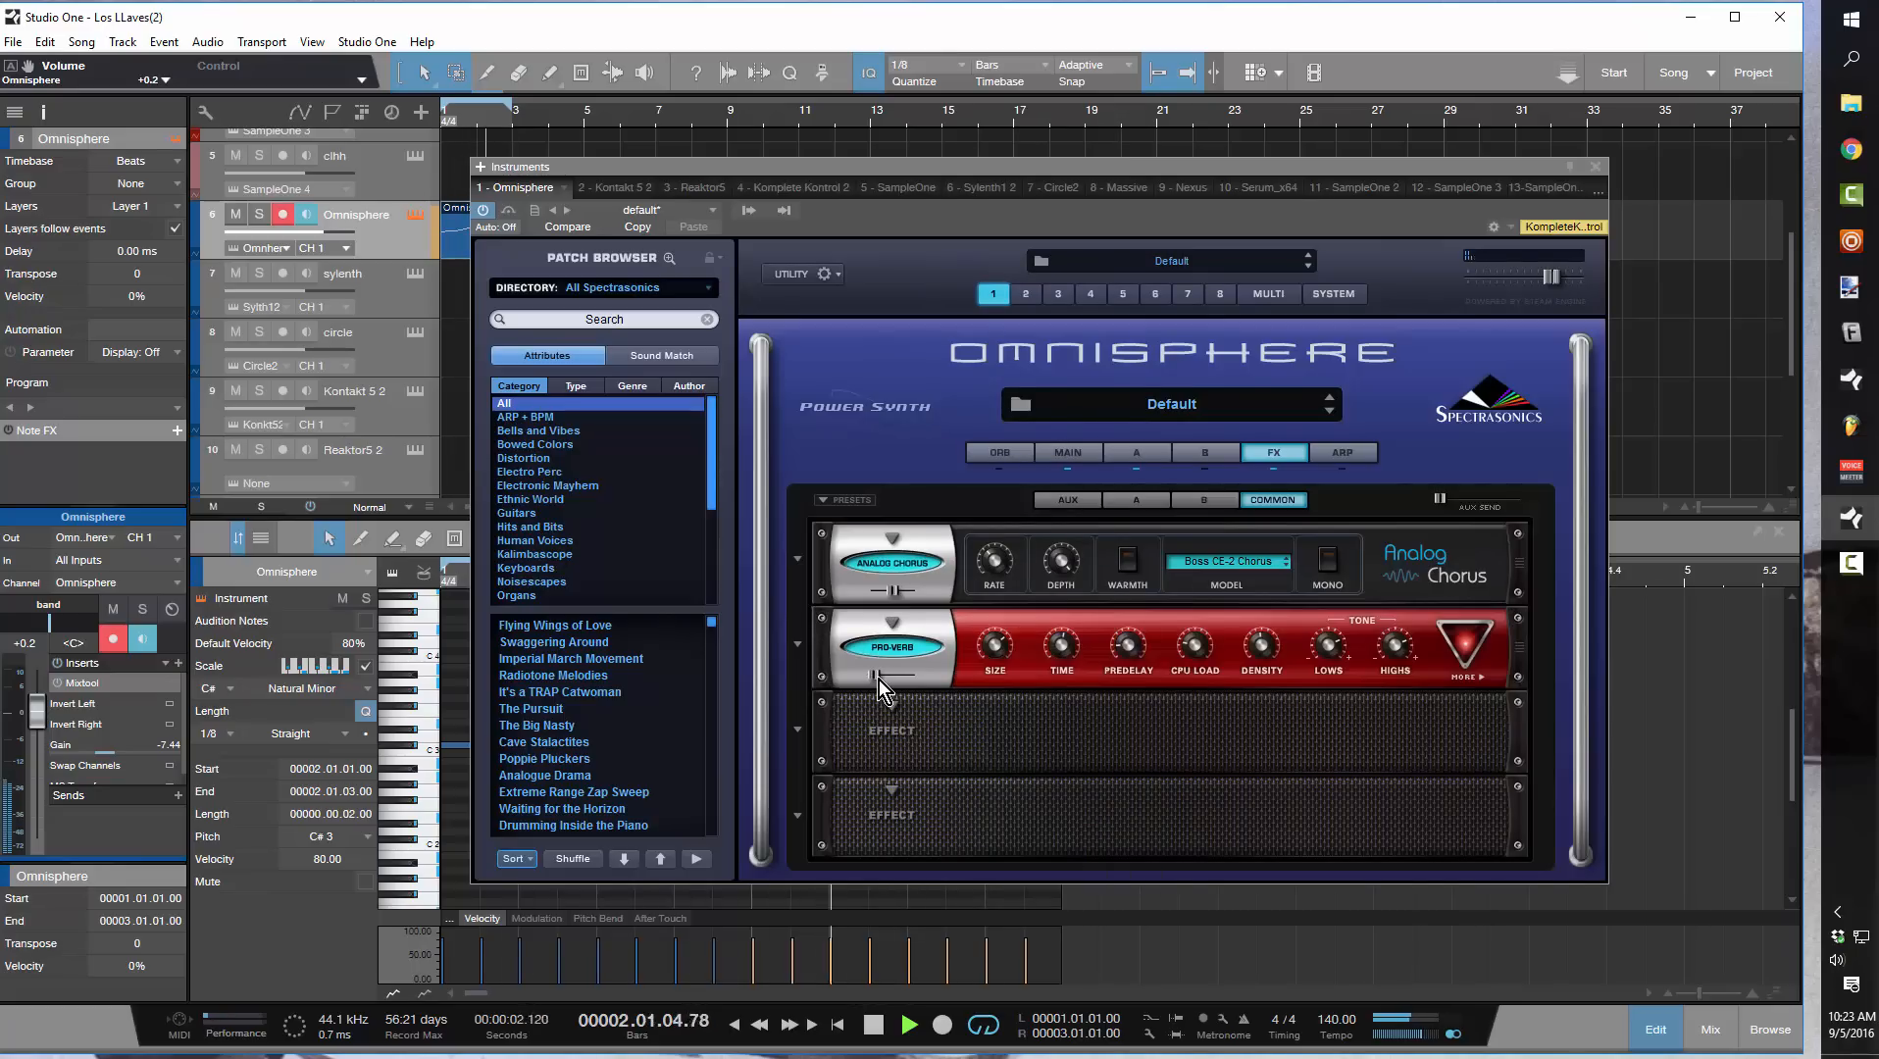
pyautogui.moveTo(878, 679)
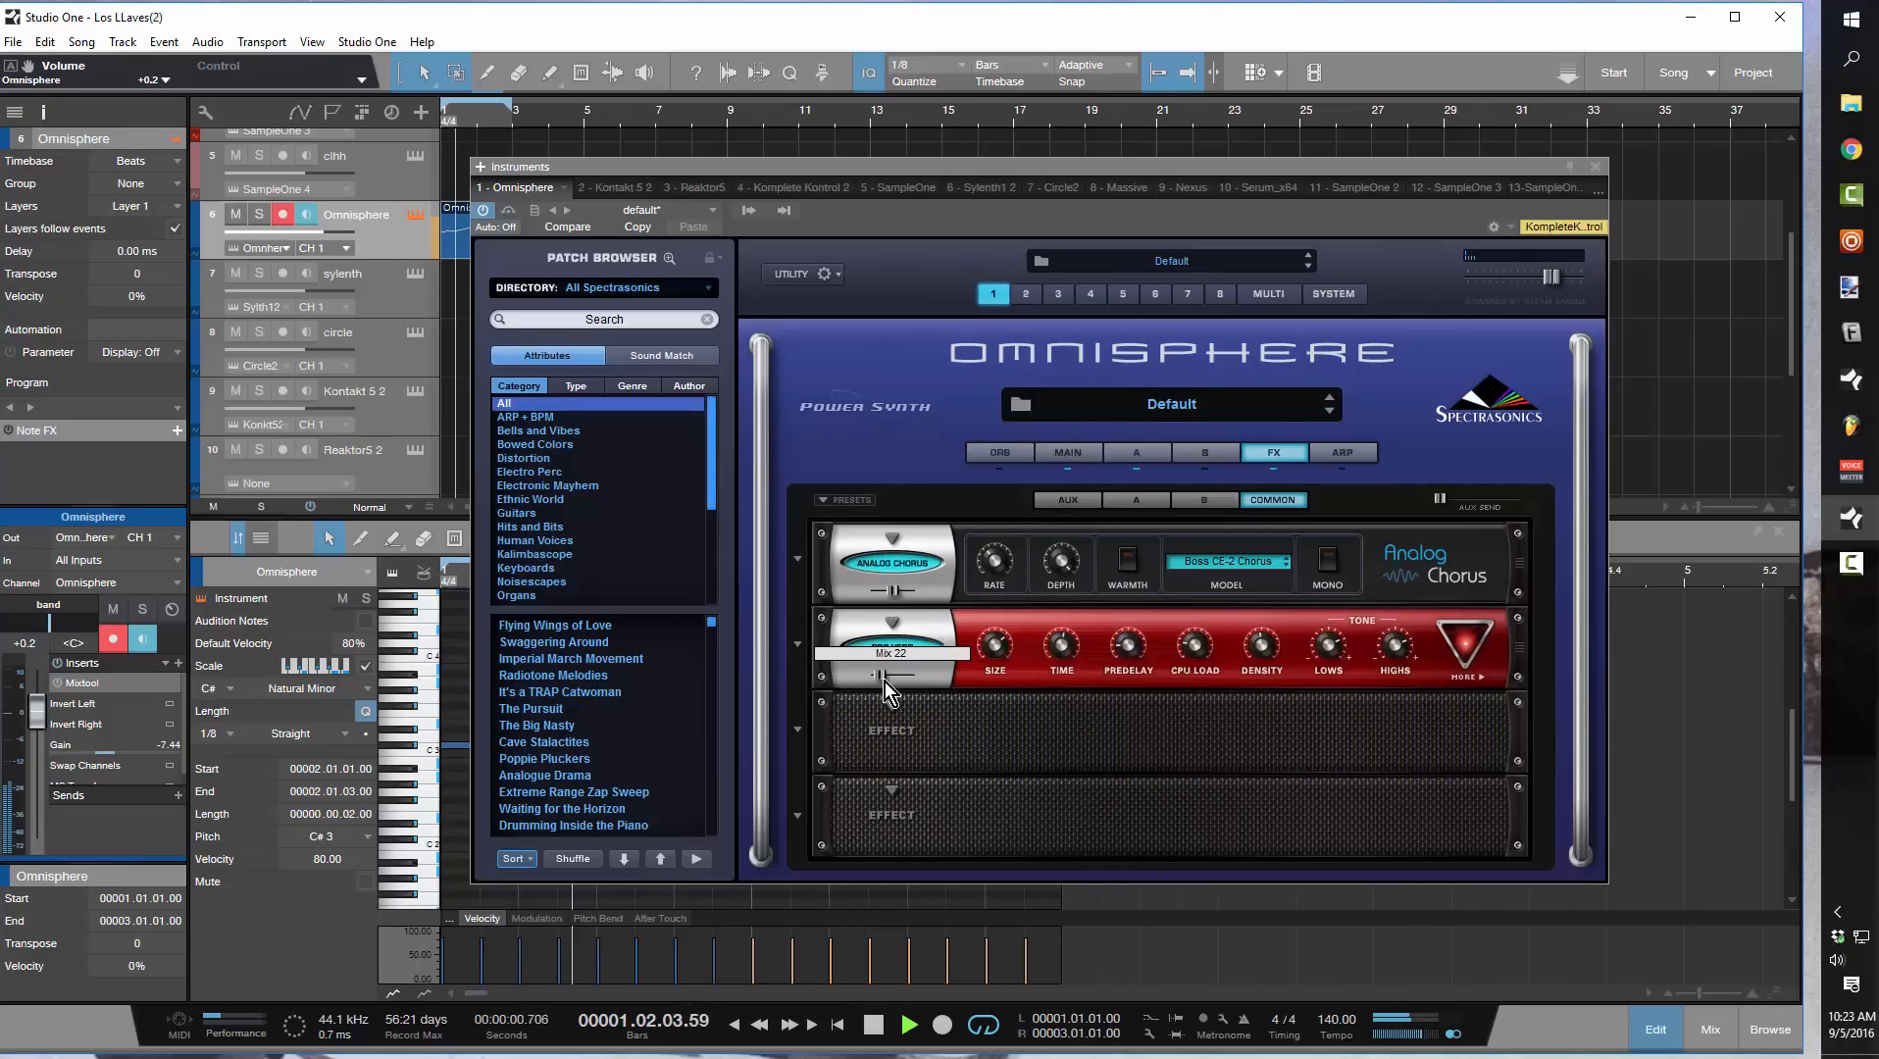
pyautogui.press('space')
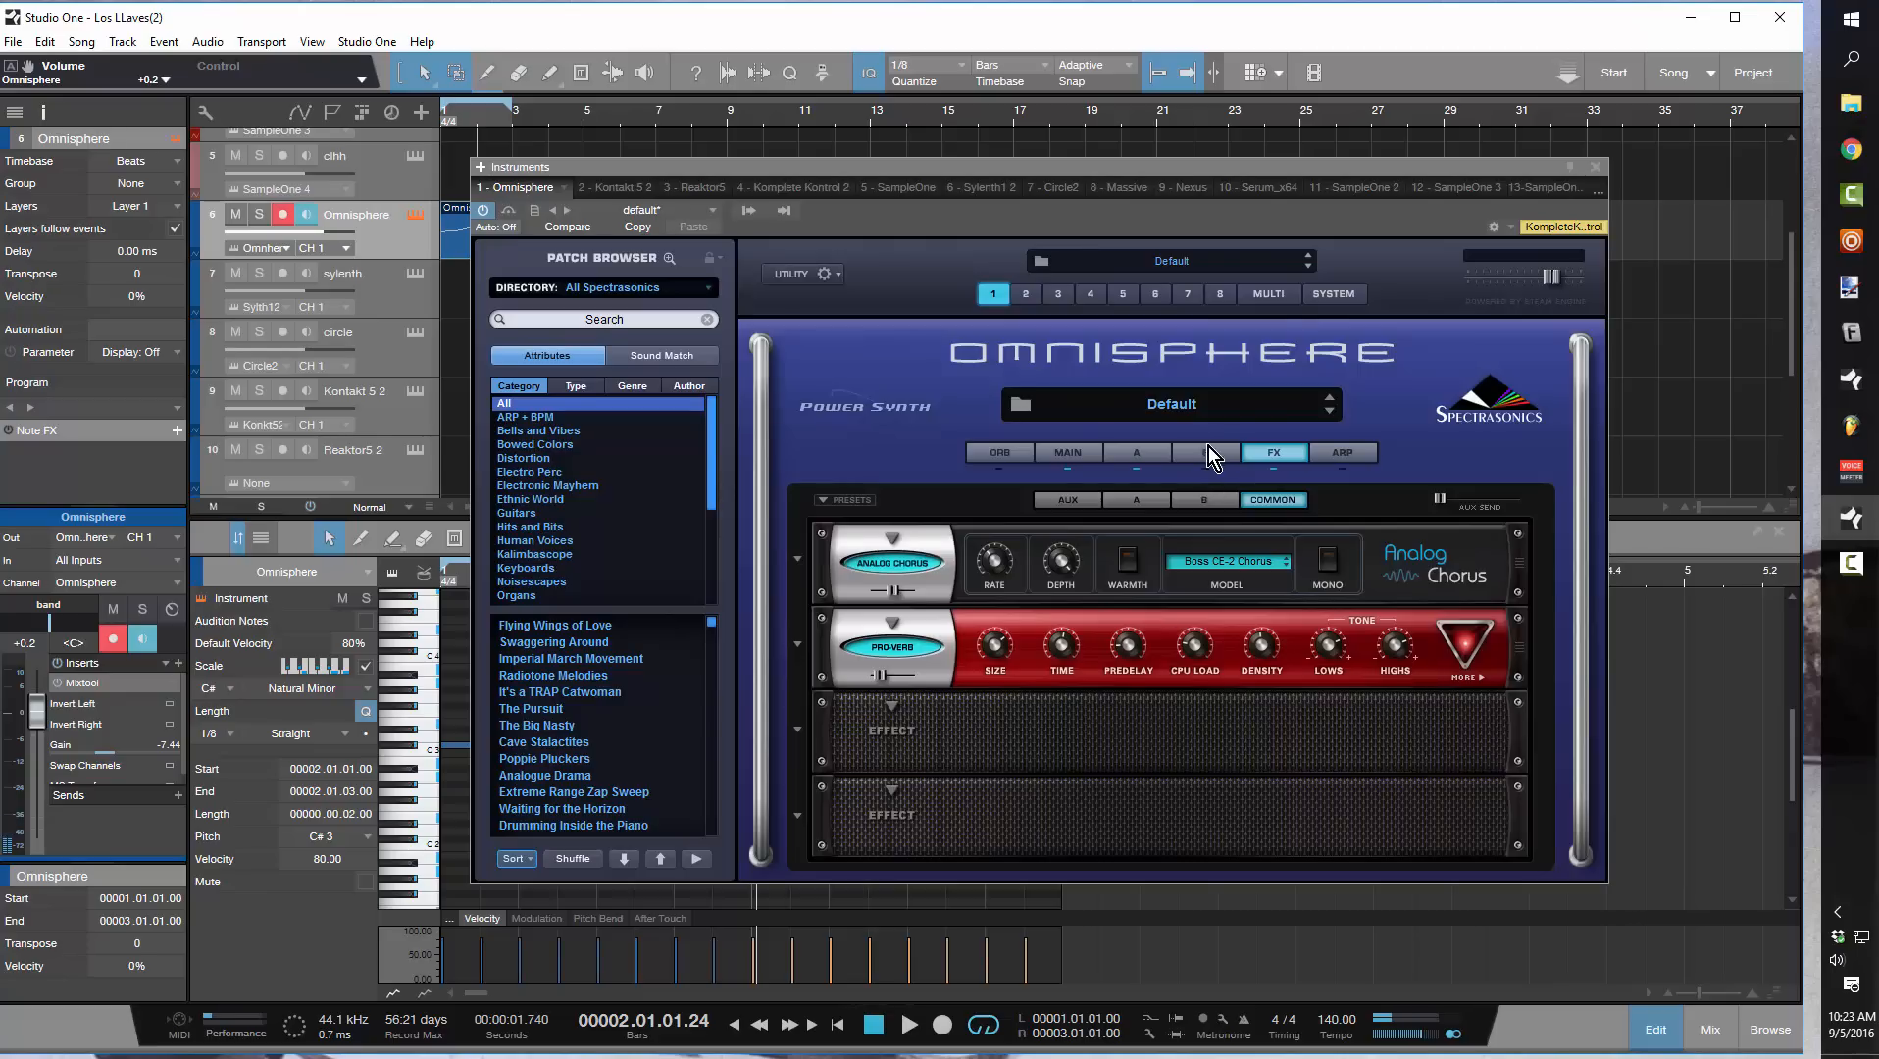
# Open the settings of Omnisphere's layer B
pyautogui.click(1206, 454)
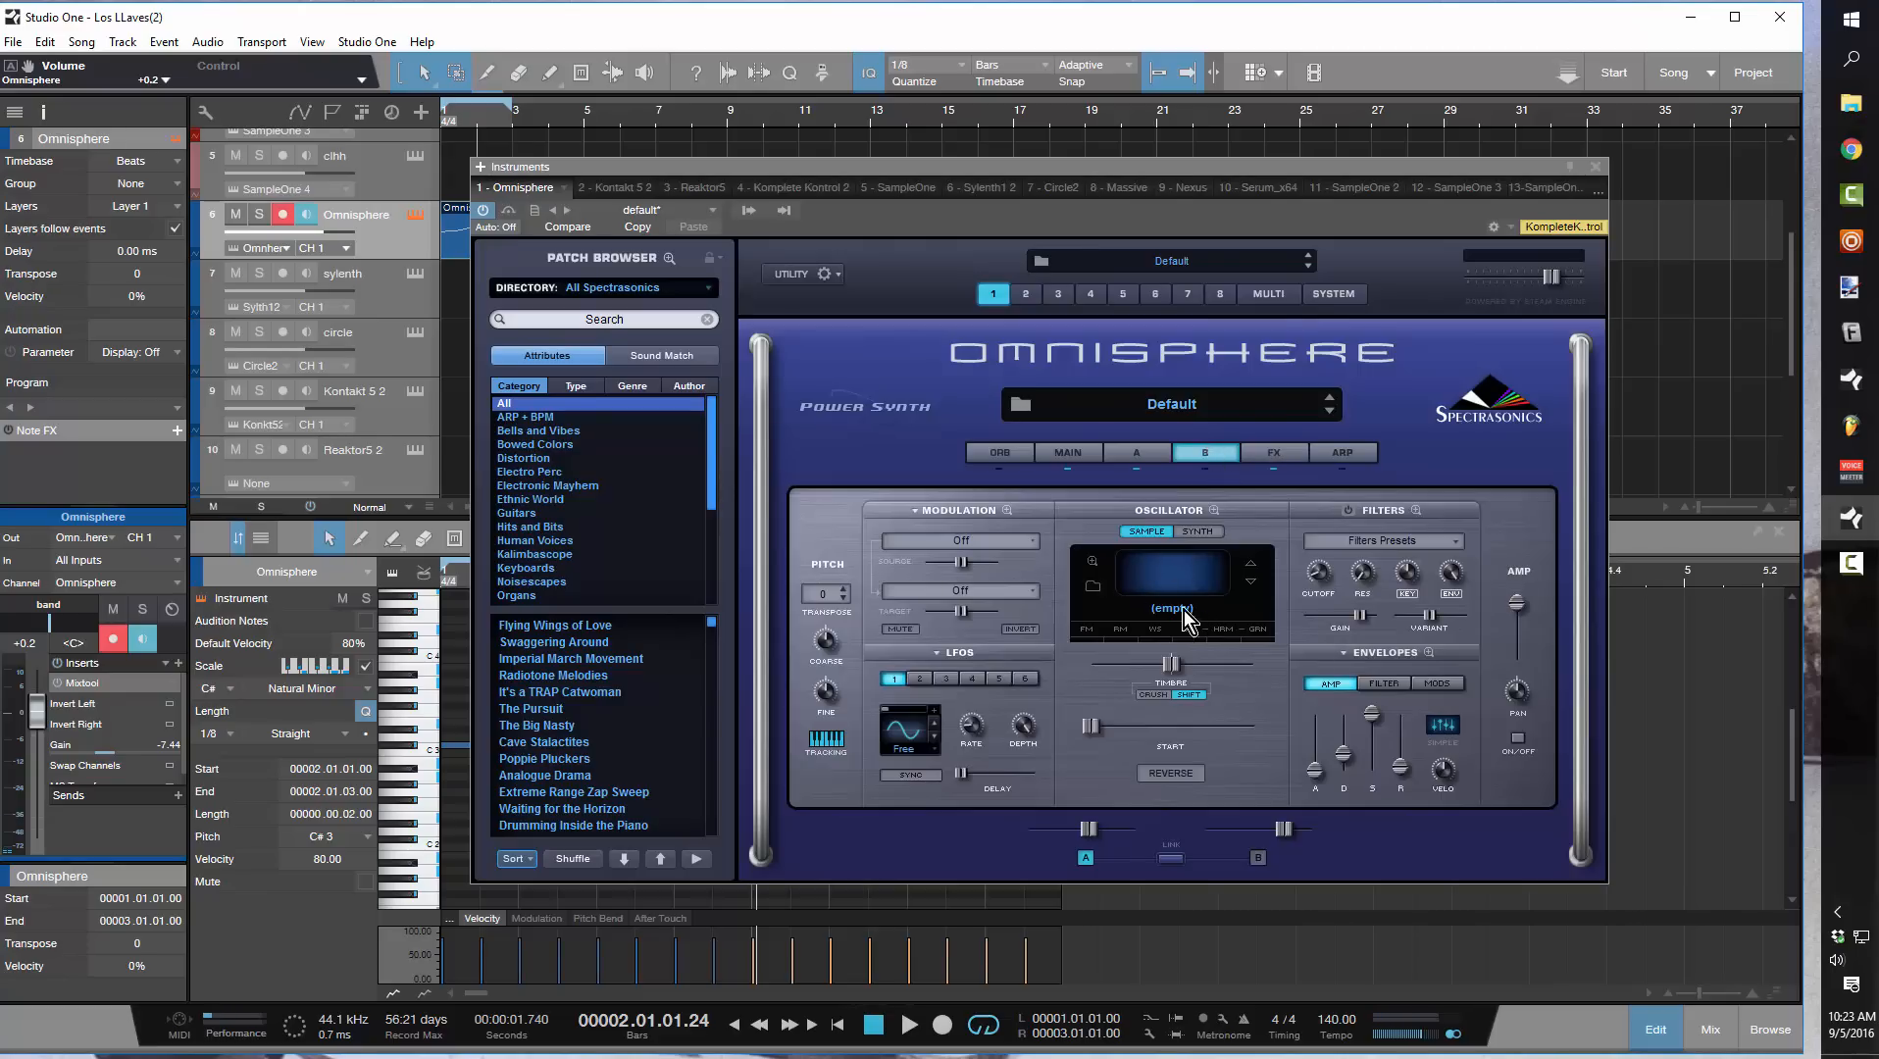
pyautogui.click(1199, 535)
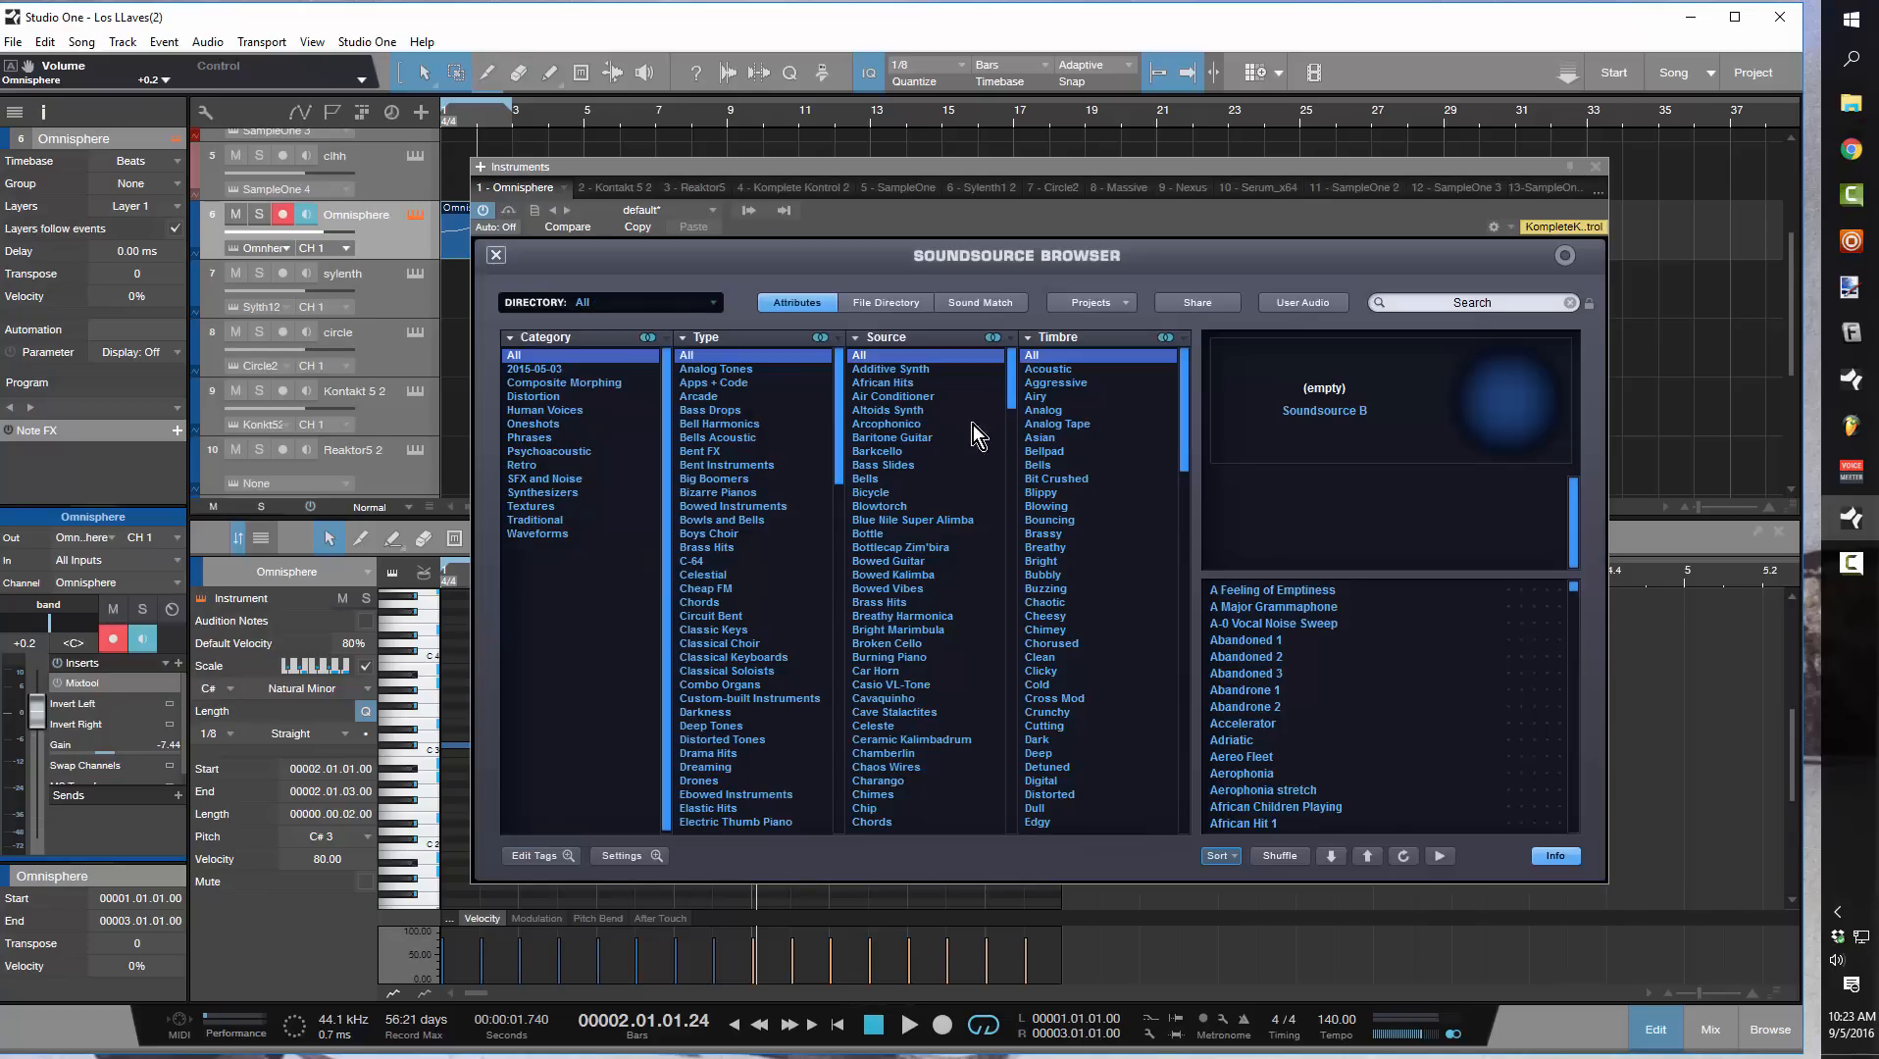
pyautogui.click(496, 255)
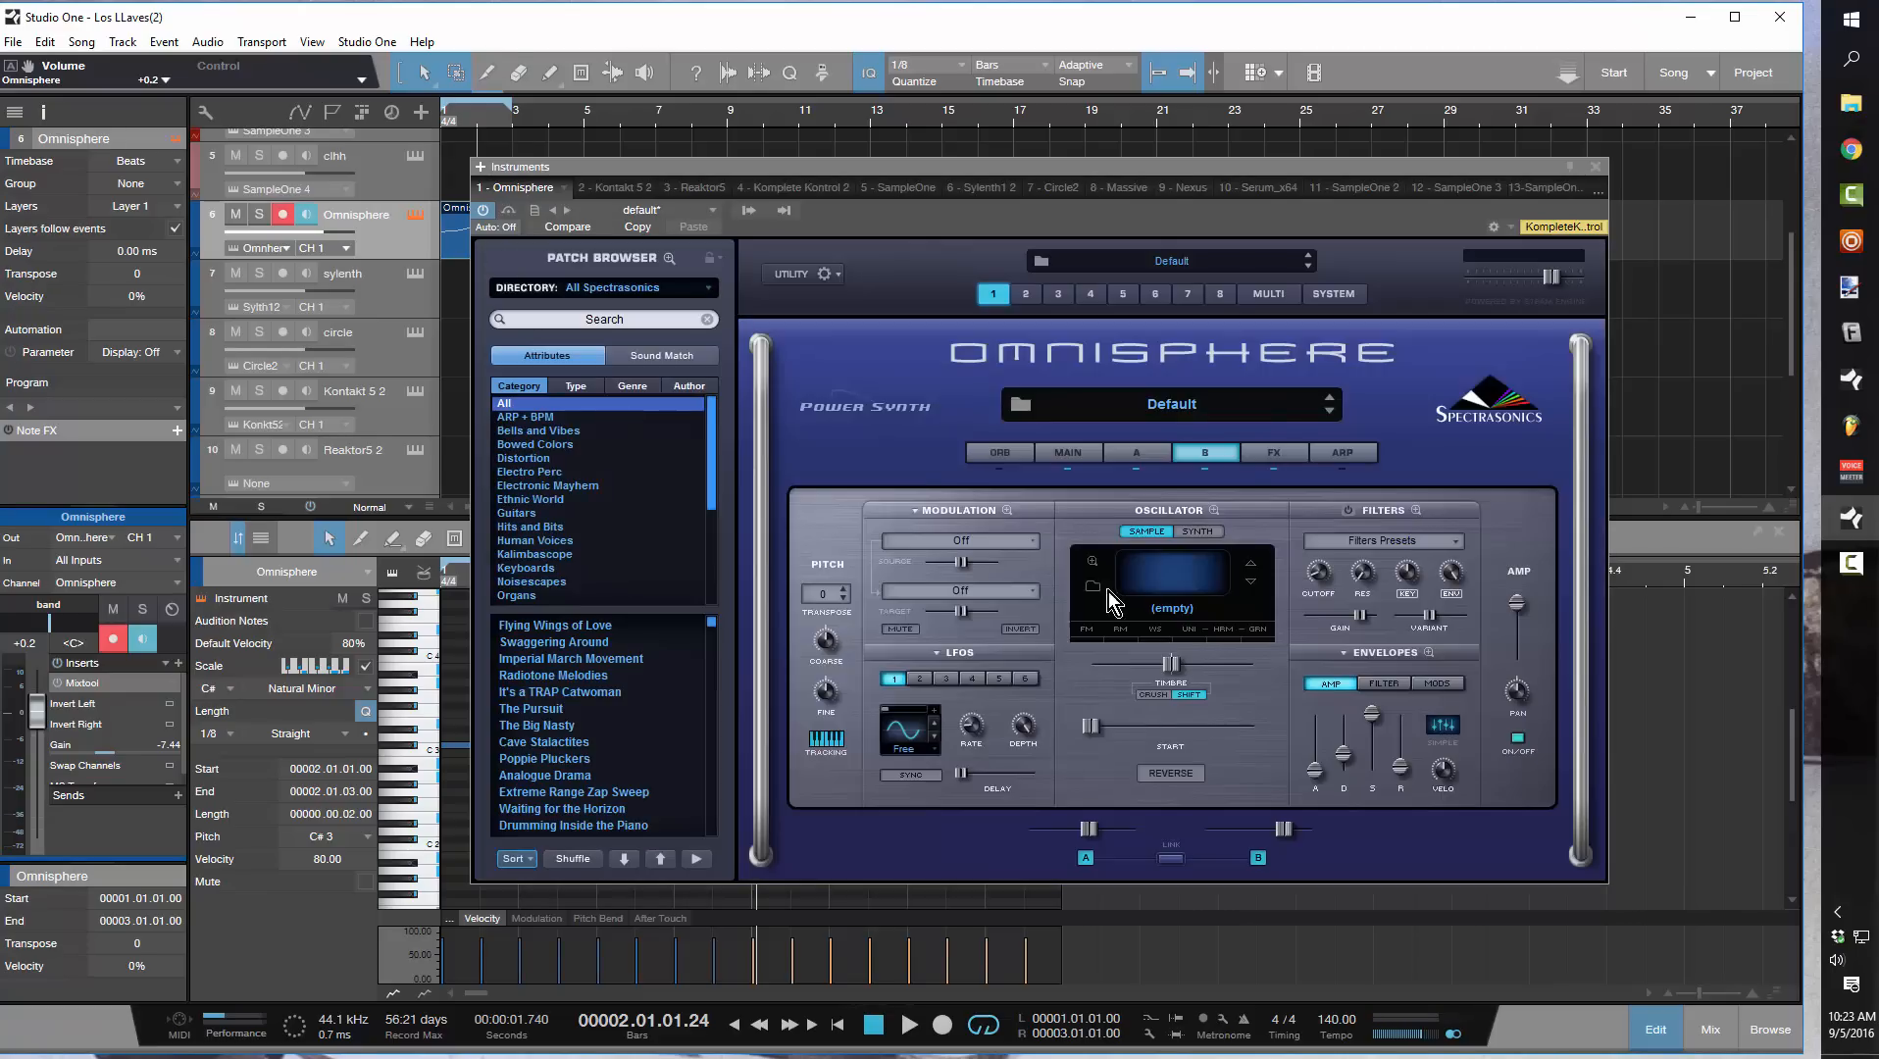
pyautogui.click(1175, 614)
pyautogui.click(497, 256)
# Switch layer B's oscillator to Synth and choose the OB-SEM Saw from the classic sawtooth waveforms
pyautogui.click(1198, 531)
pyautogui.click(1180, 580)
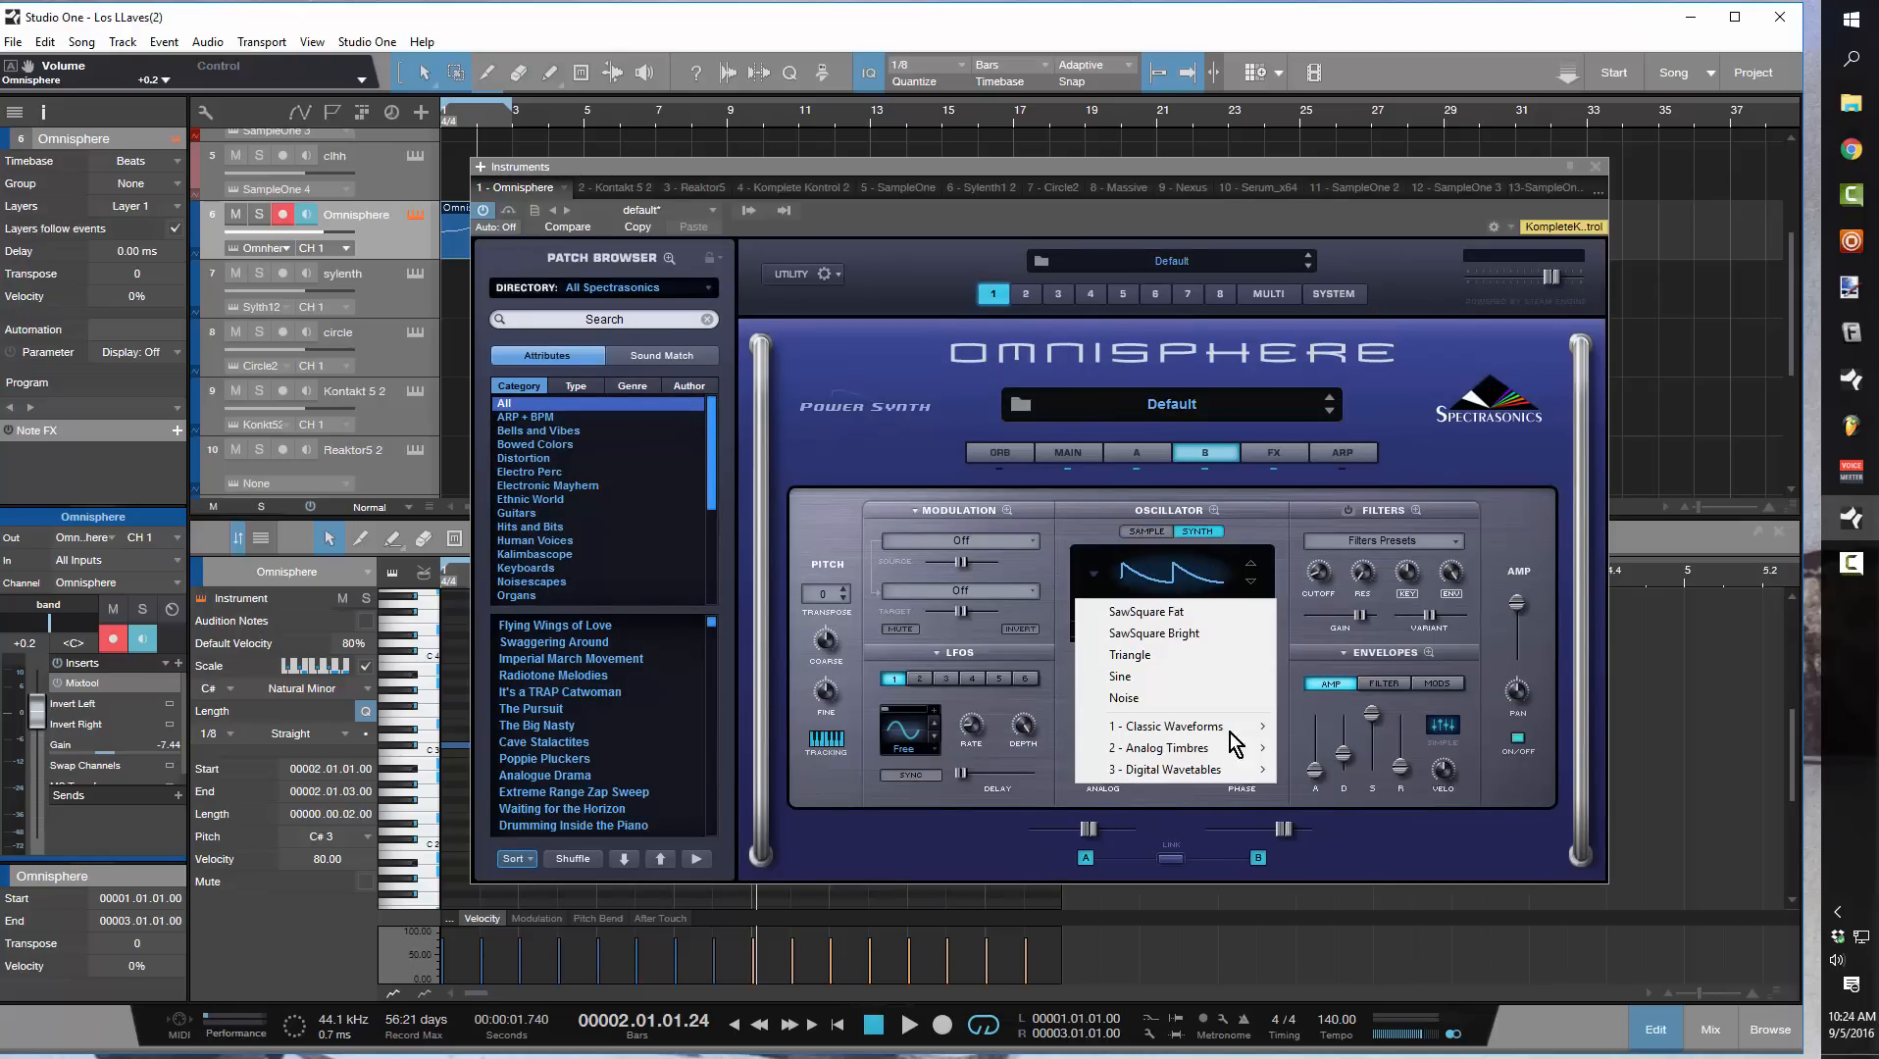
pyautogui.moveTo(1245, 728)
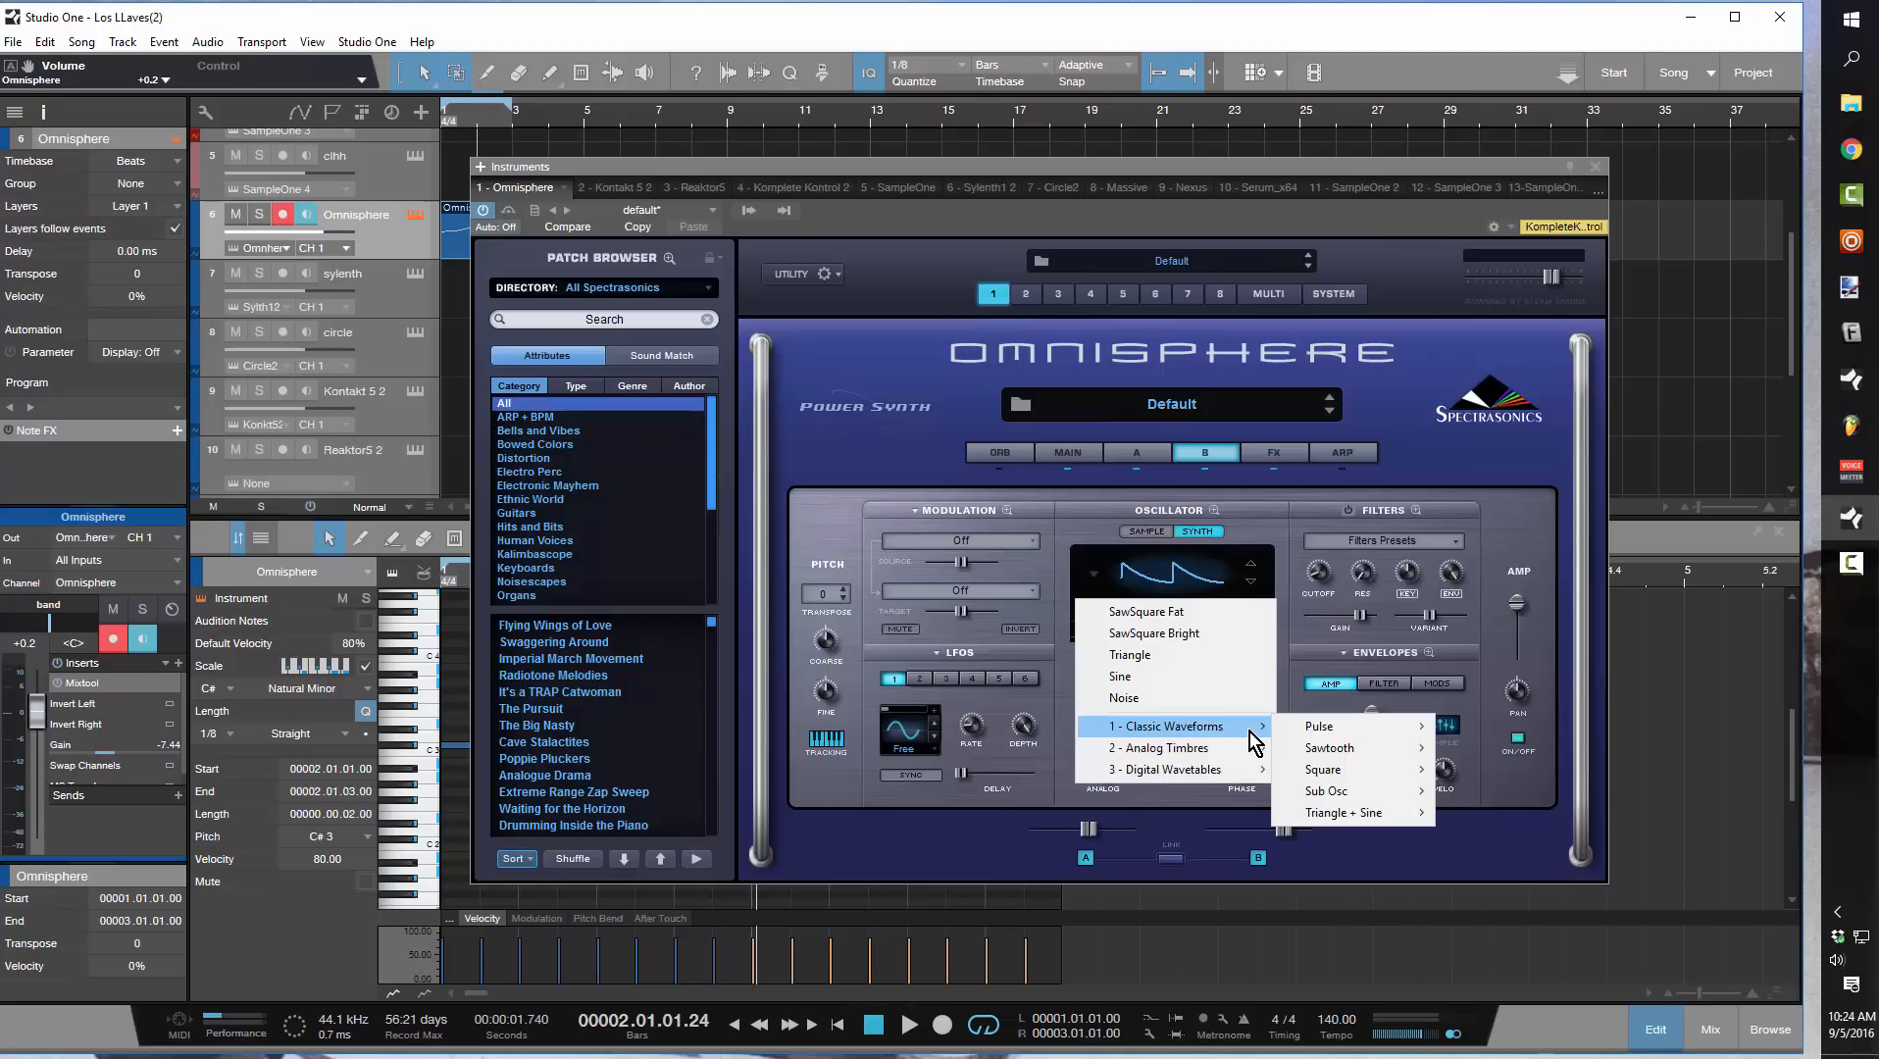
pyautogui.moveTo(1376, 760)
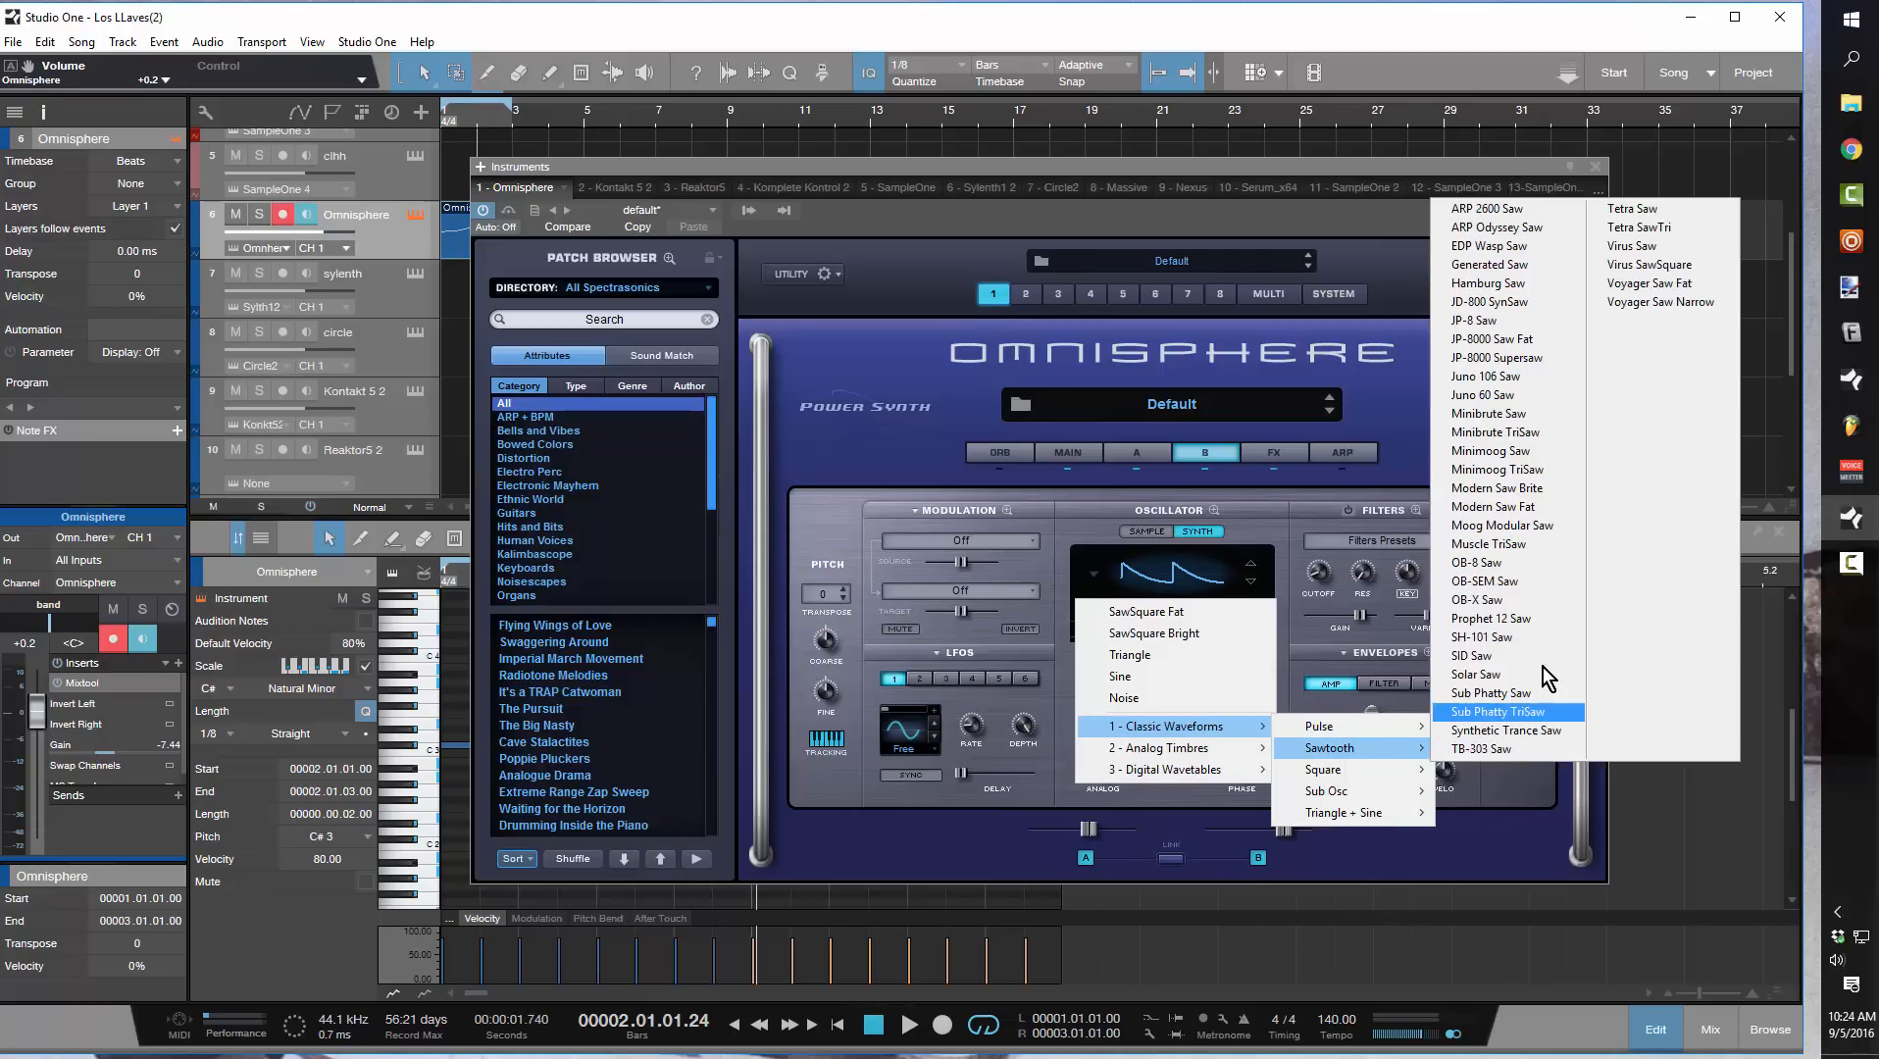
pyautogui.click(1512, 584)
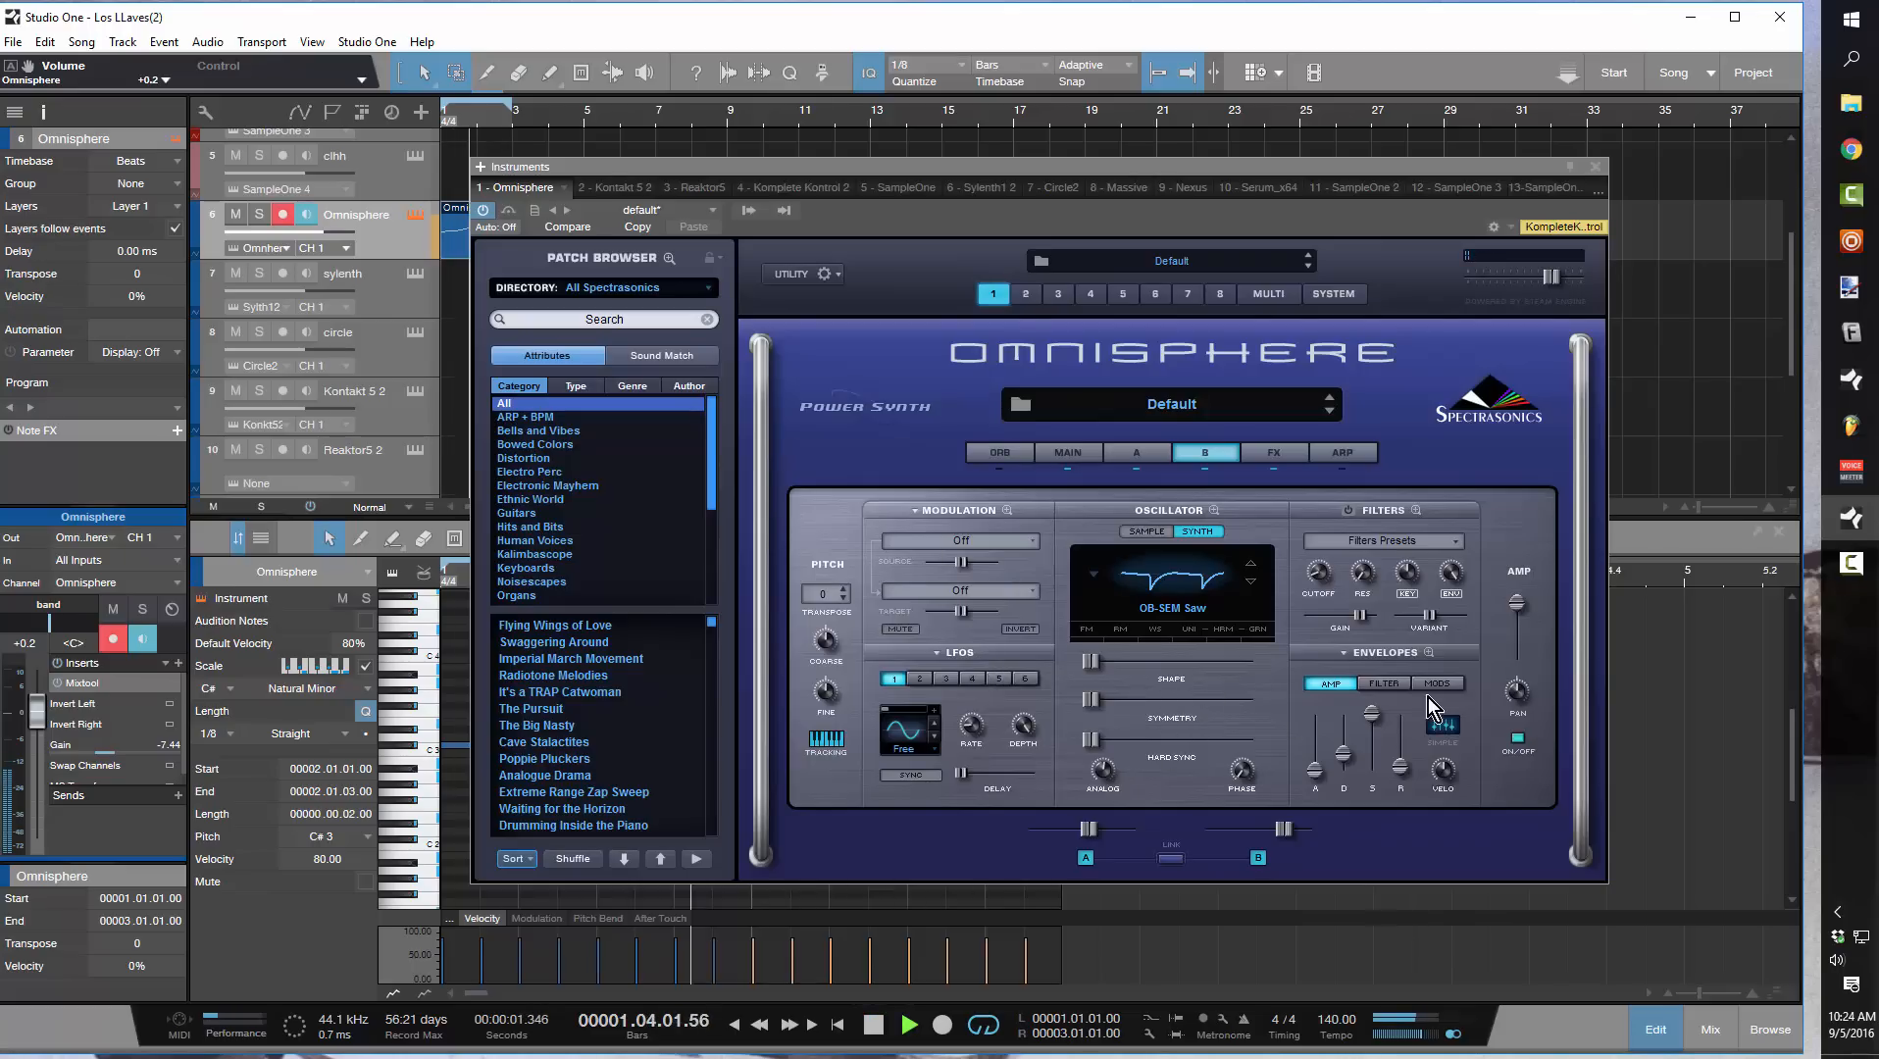
# Raise layer B's Shape, Symmetry and Hard Sync and lower its amp level while the loop plays, then stop playback
pyautogui.moveTo(1320, 774); pyautogui.dragTo(1320, 769)
pyautogui.moveTo(1096, 663); pyautogui.dragTo(1153, 745)
pyautogui.moveTo(1511, 611); pyautogui.dragTo(1510, 648)
pyautogui.press('space')
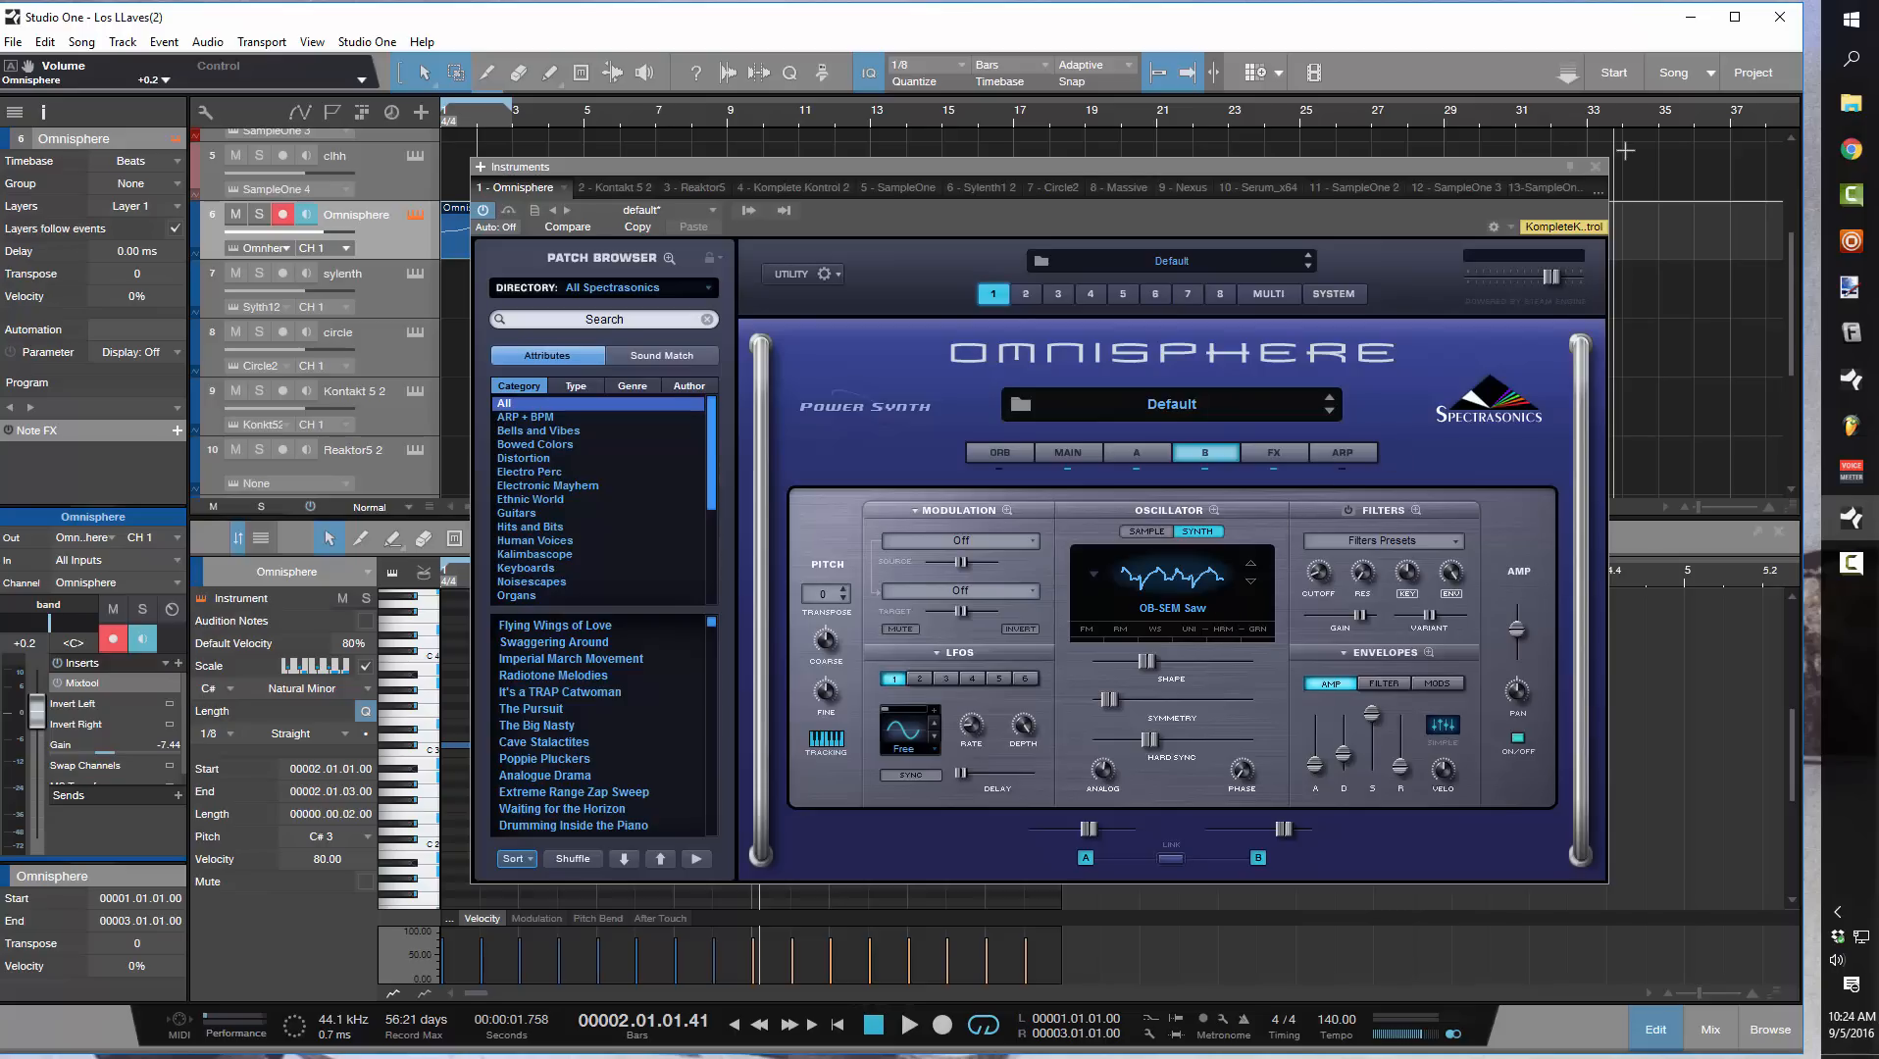
# Close Omnisphere, move the melody clip from the Omnisphere track down to the sylenth track and open the Sylenth1 instrument
pyautogui.click(1596, 167)
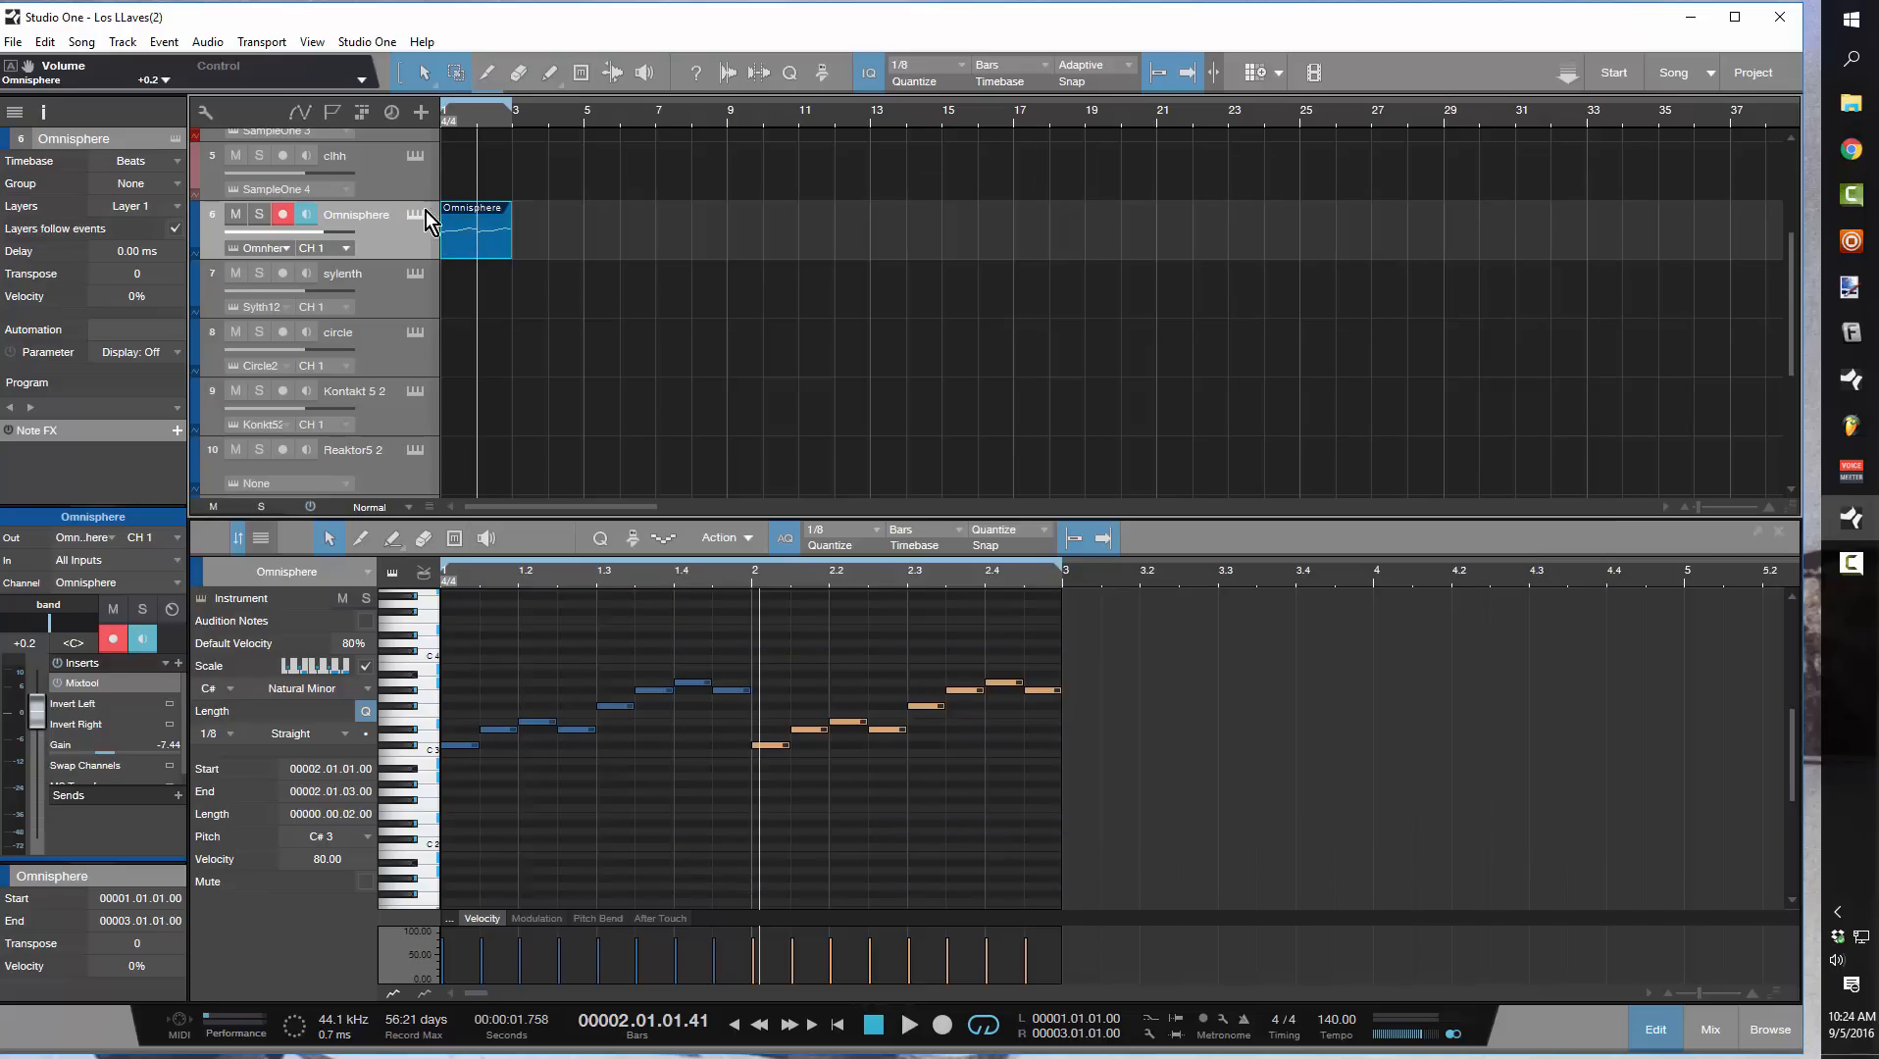
pyautogui.moveTo(494, 248); pyautogui.dragTo(493, 295)
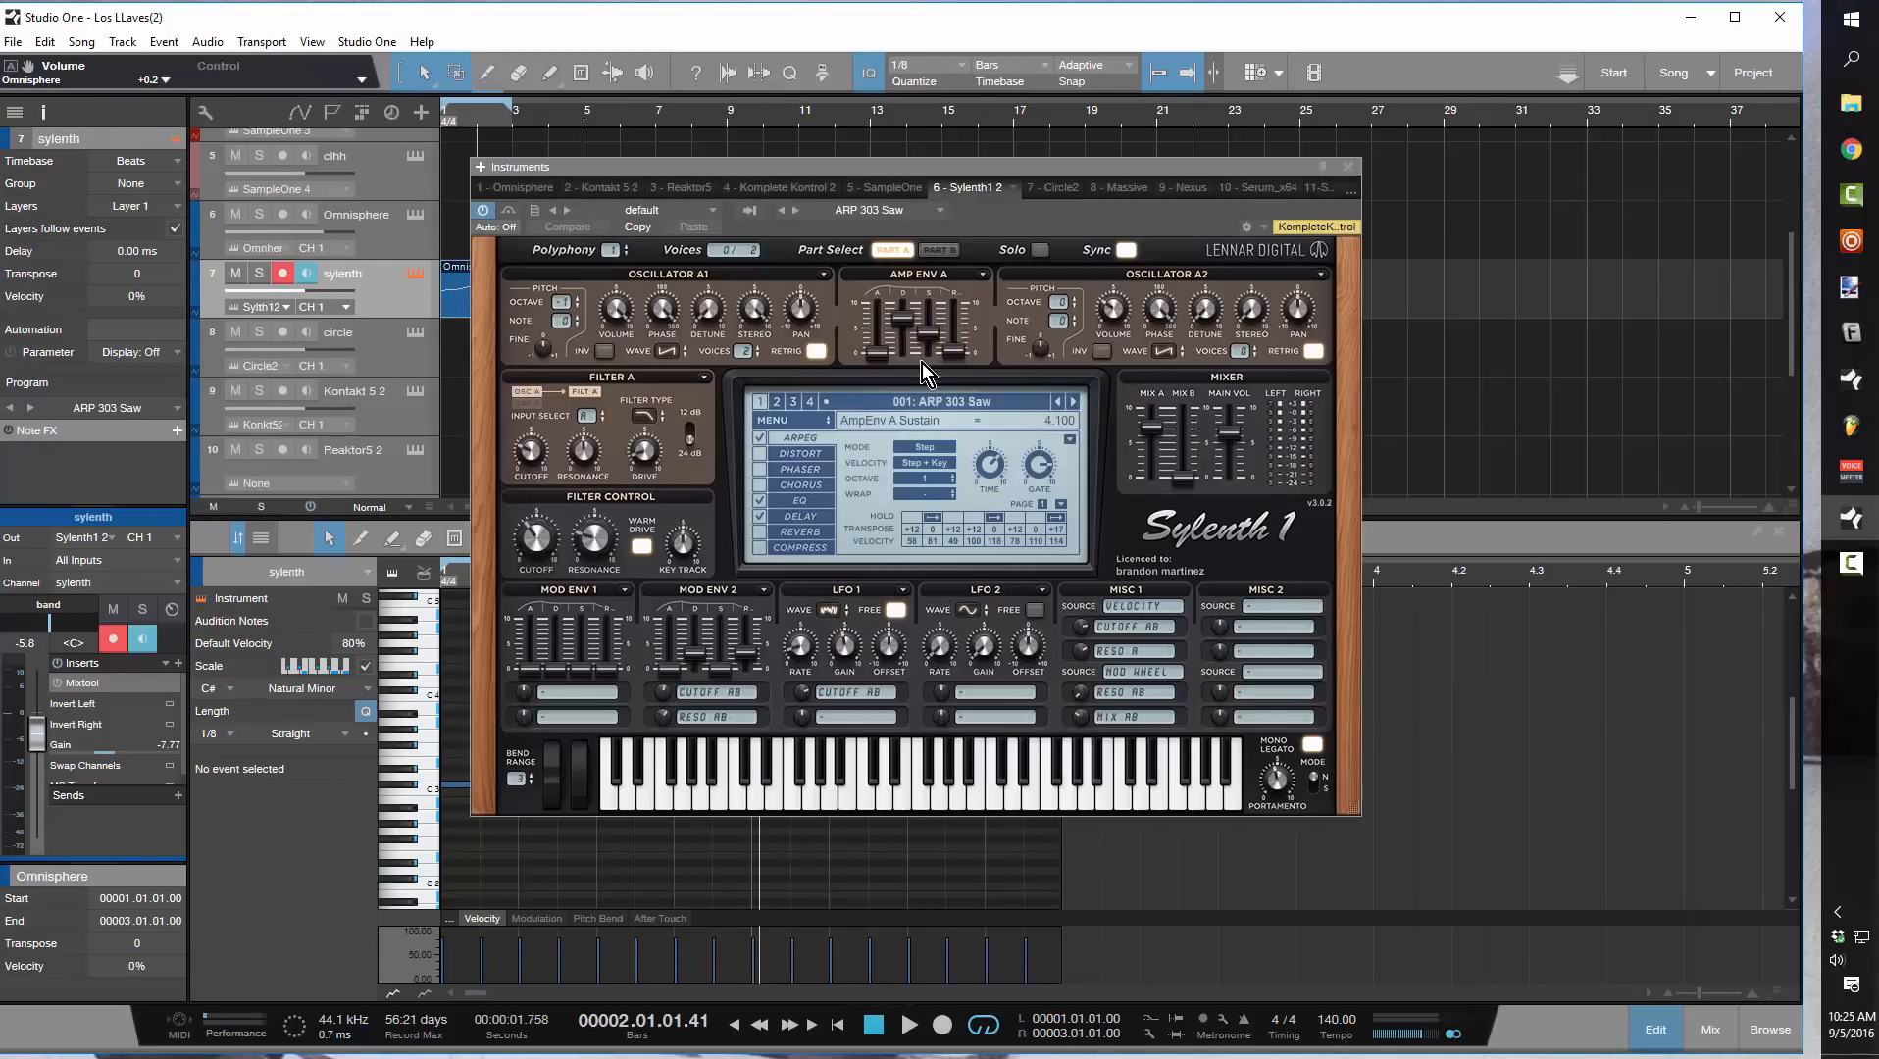
# Clear Sylenth1's current bank of all loaded presets and confirm
pyautogui.click(774, 428)
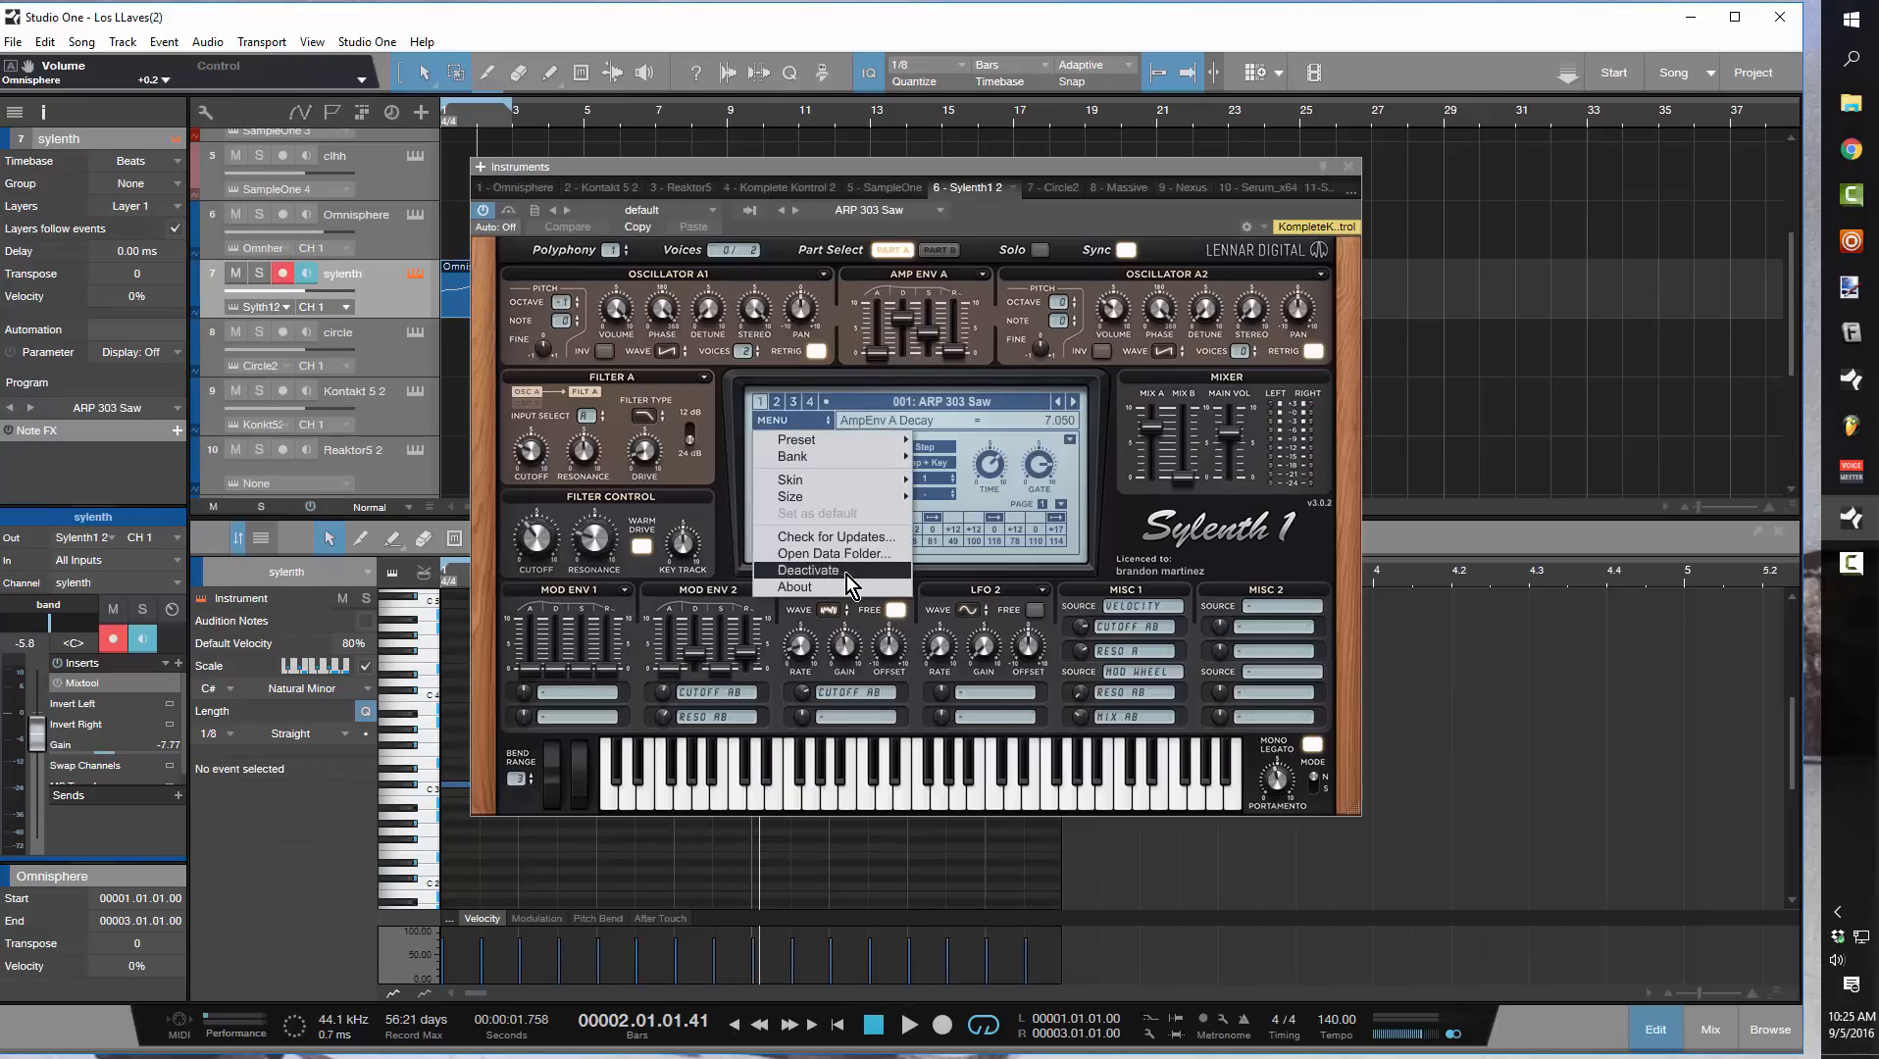
pyautogui.moveTo(841, 459)
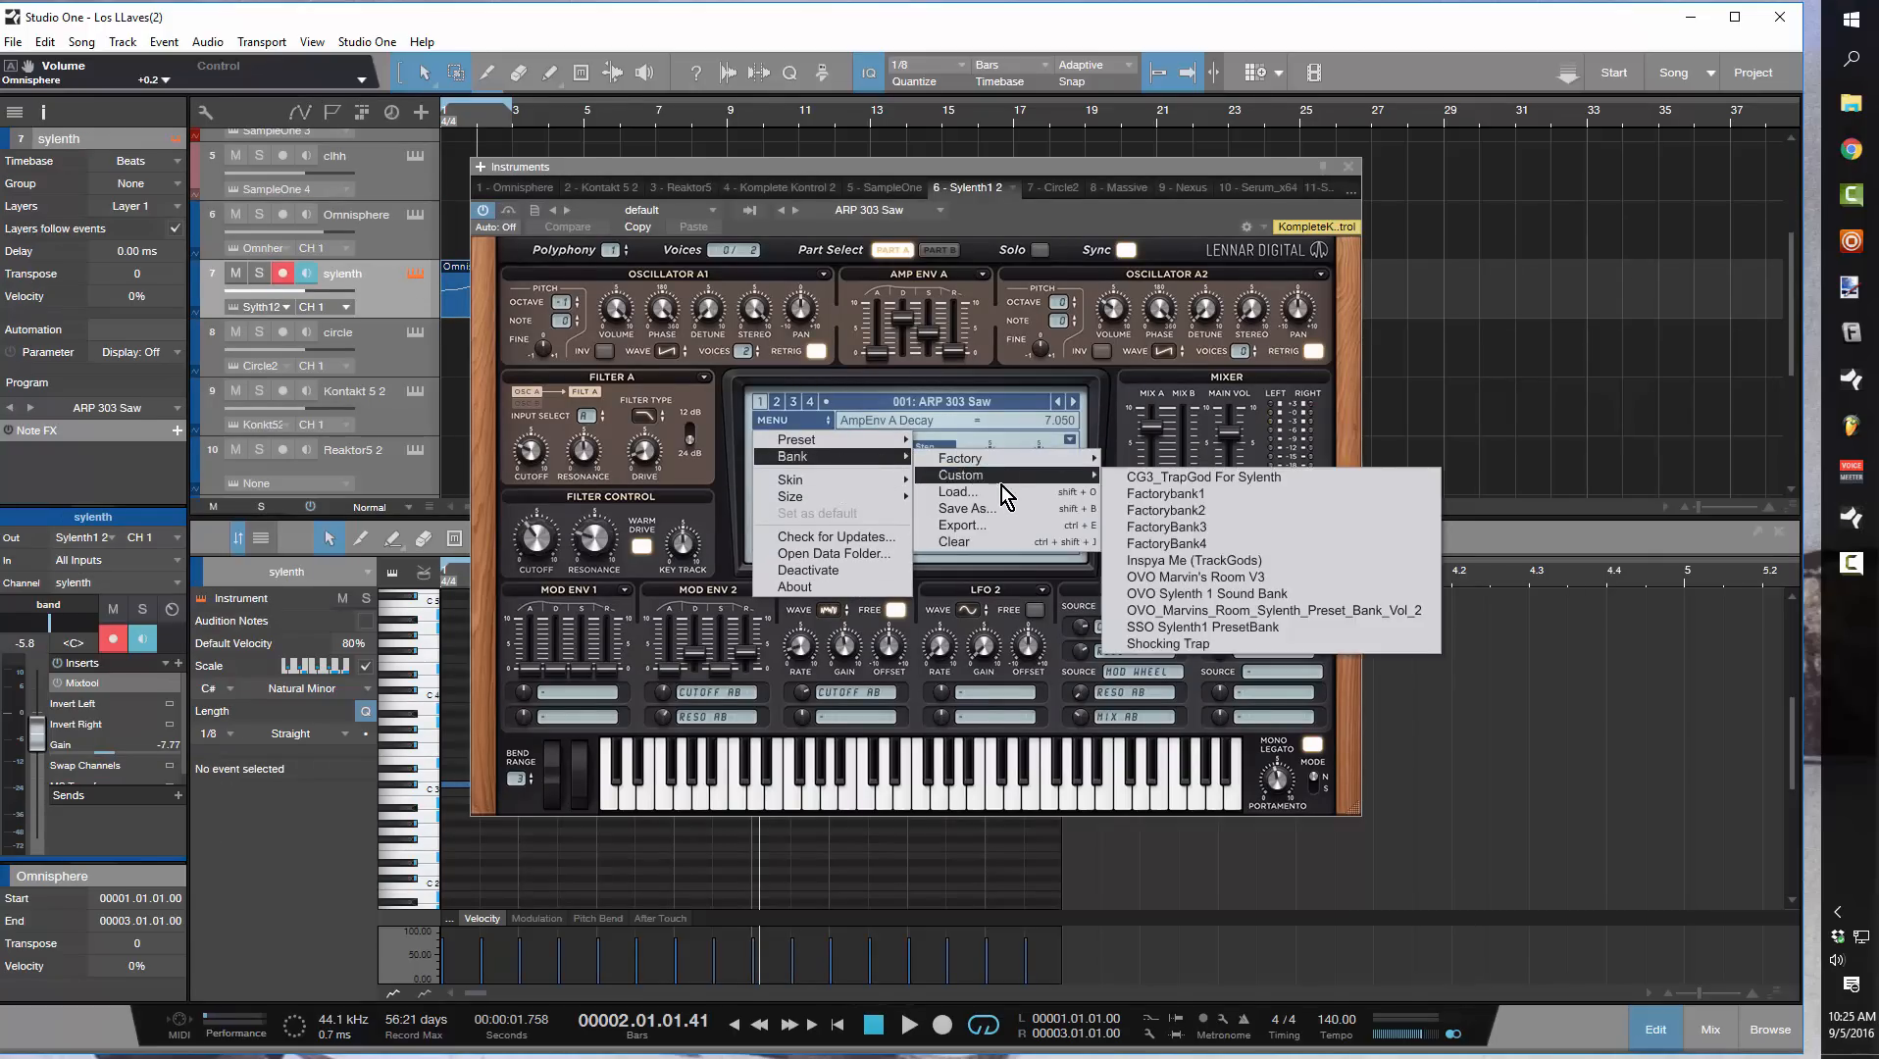
pyautogui.click(965, 541)
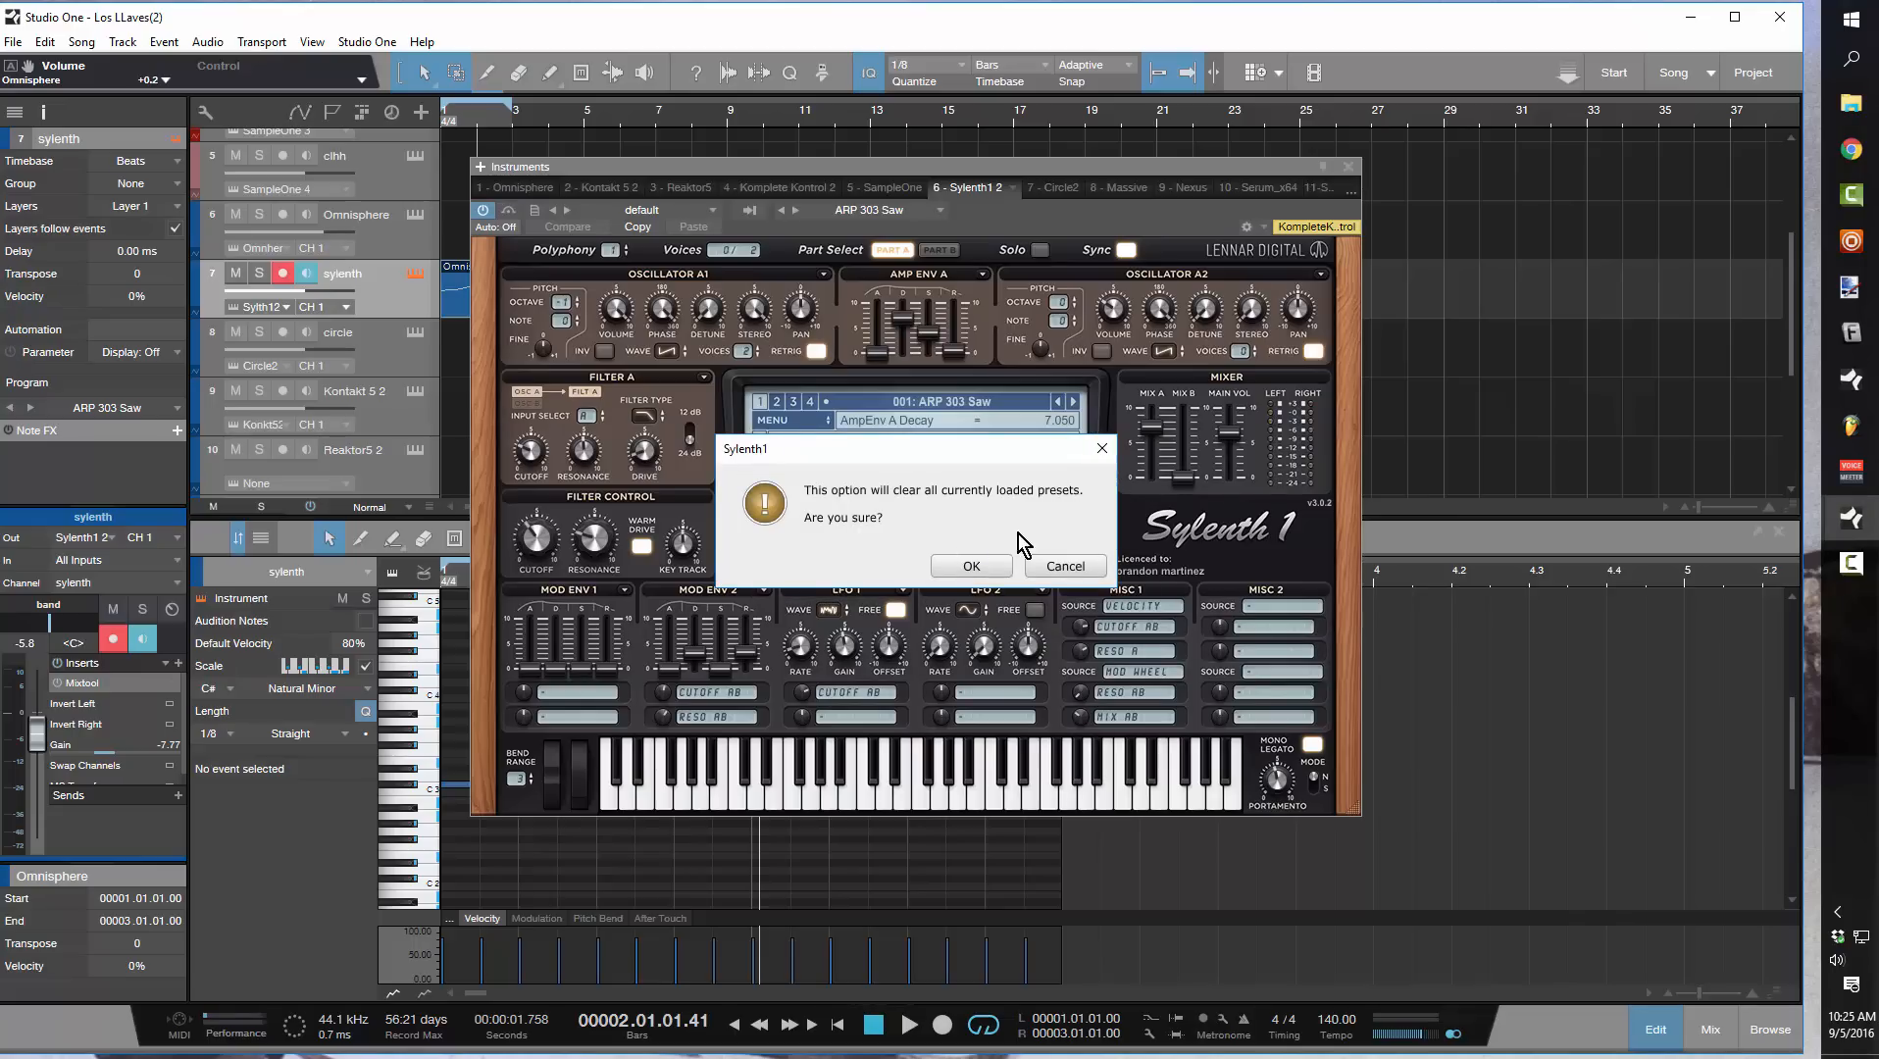
pyautogui.click(1000, 566)
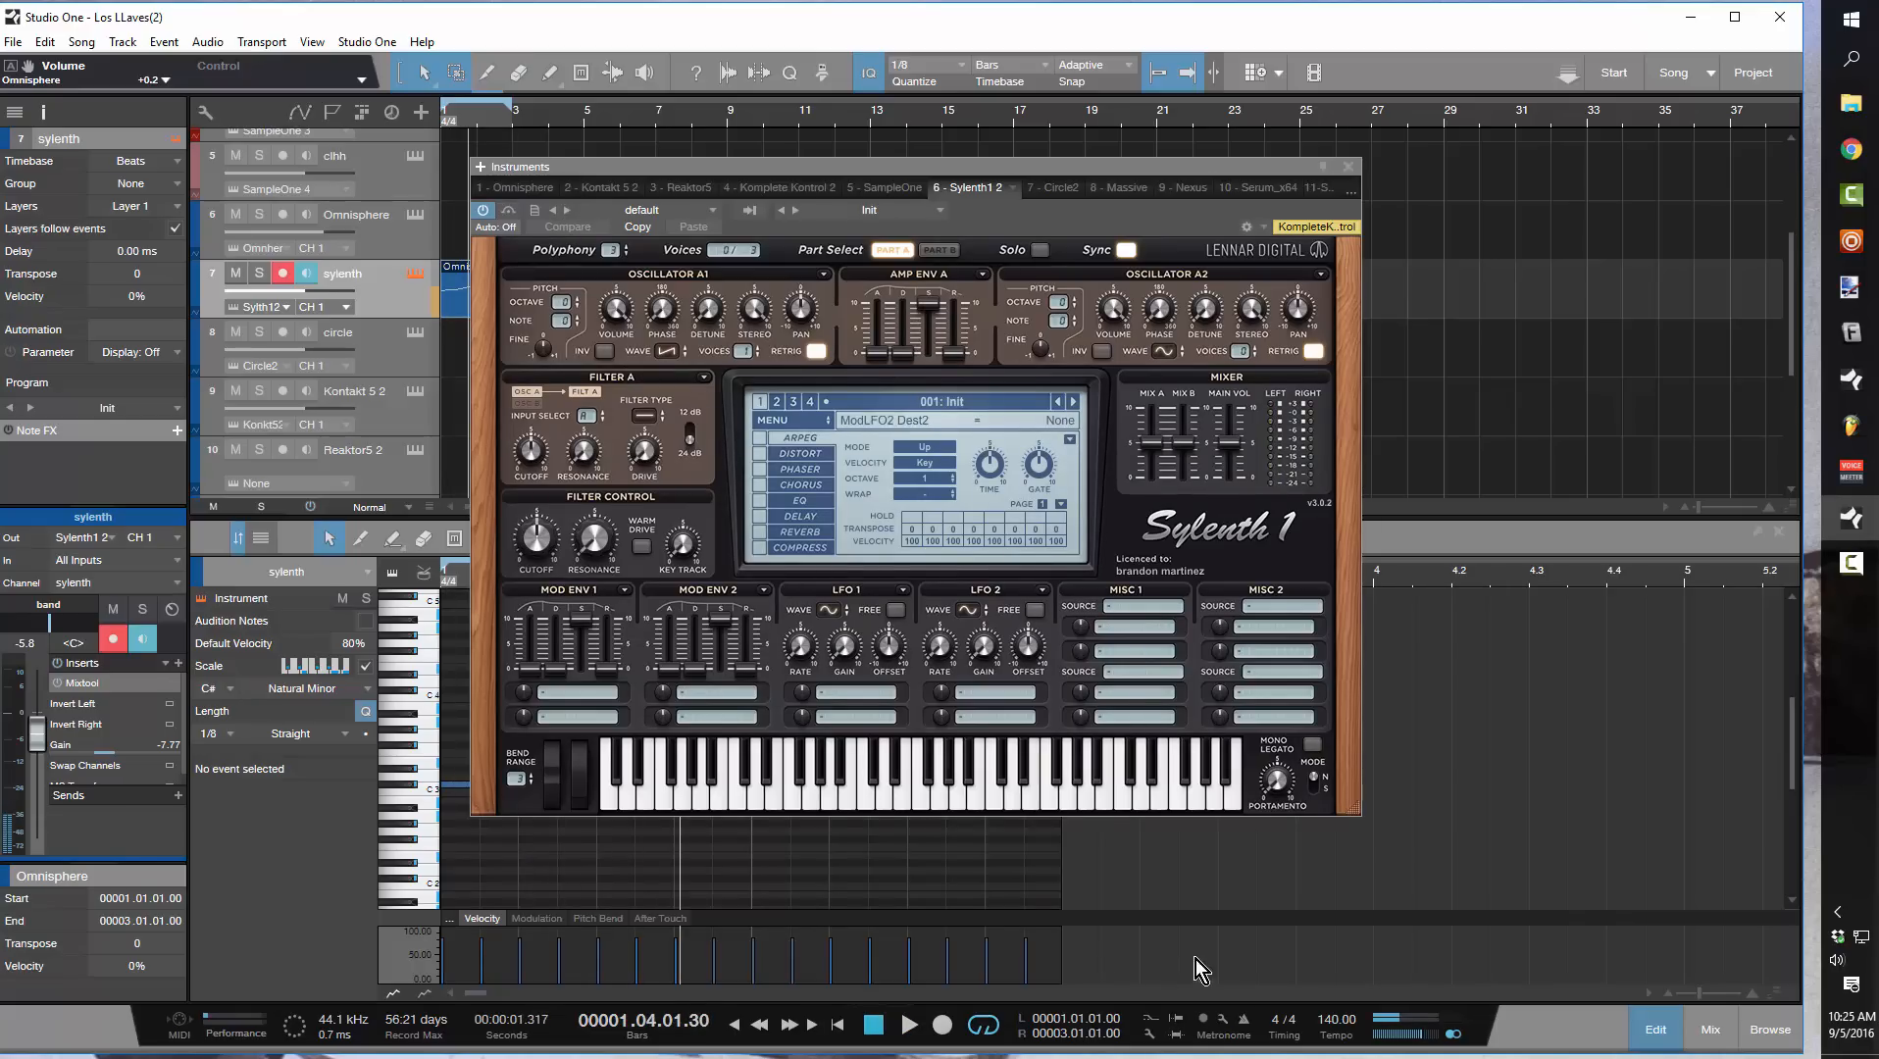
# Enable Mono Legato in Sylenth1, set the portamento mode to Slide and its time to about 79 ms, then stop playback
pyautogui.click(1312, 744)
pyautogui.moveTo(1283, 796); pyautogui.dragTo(1274, 709)
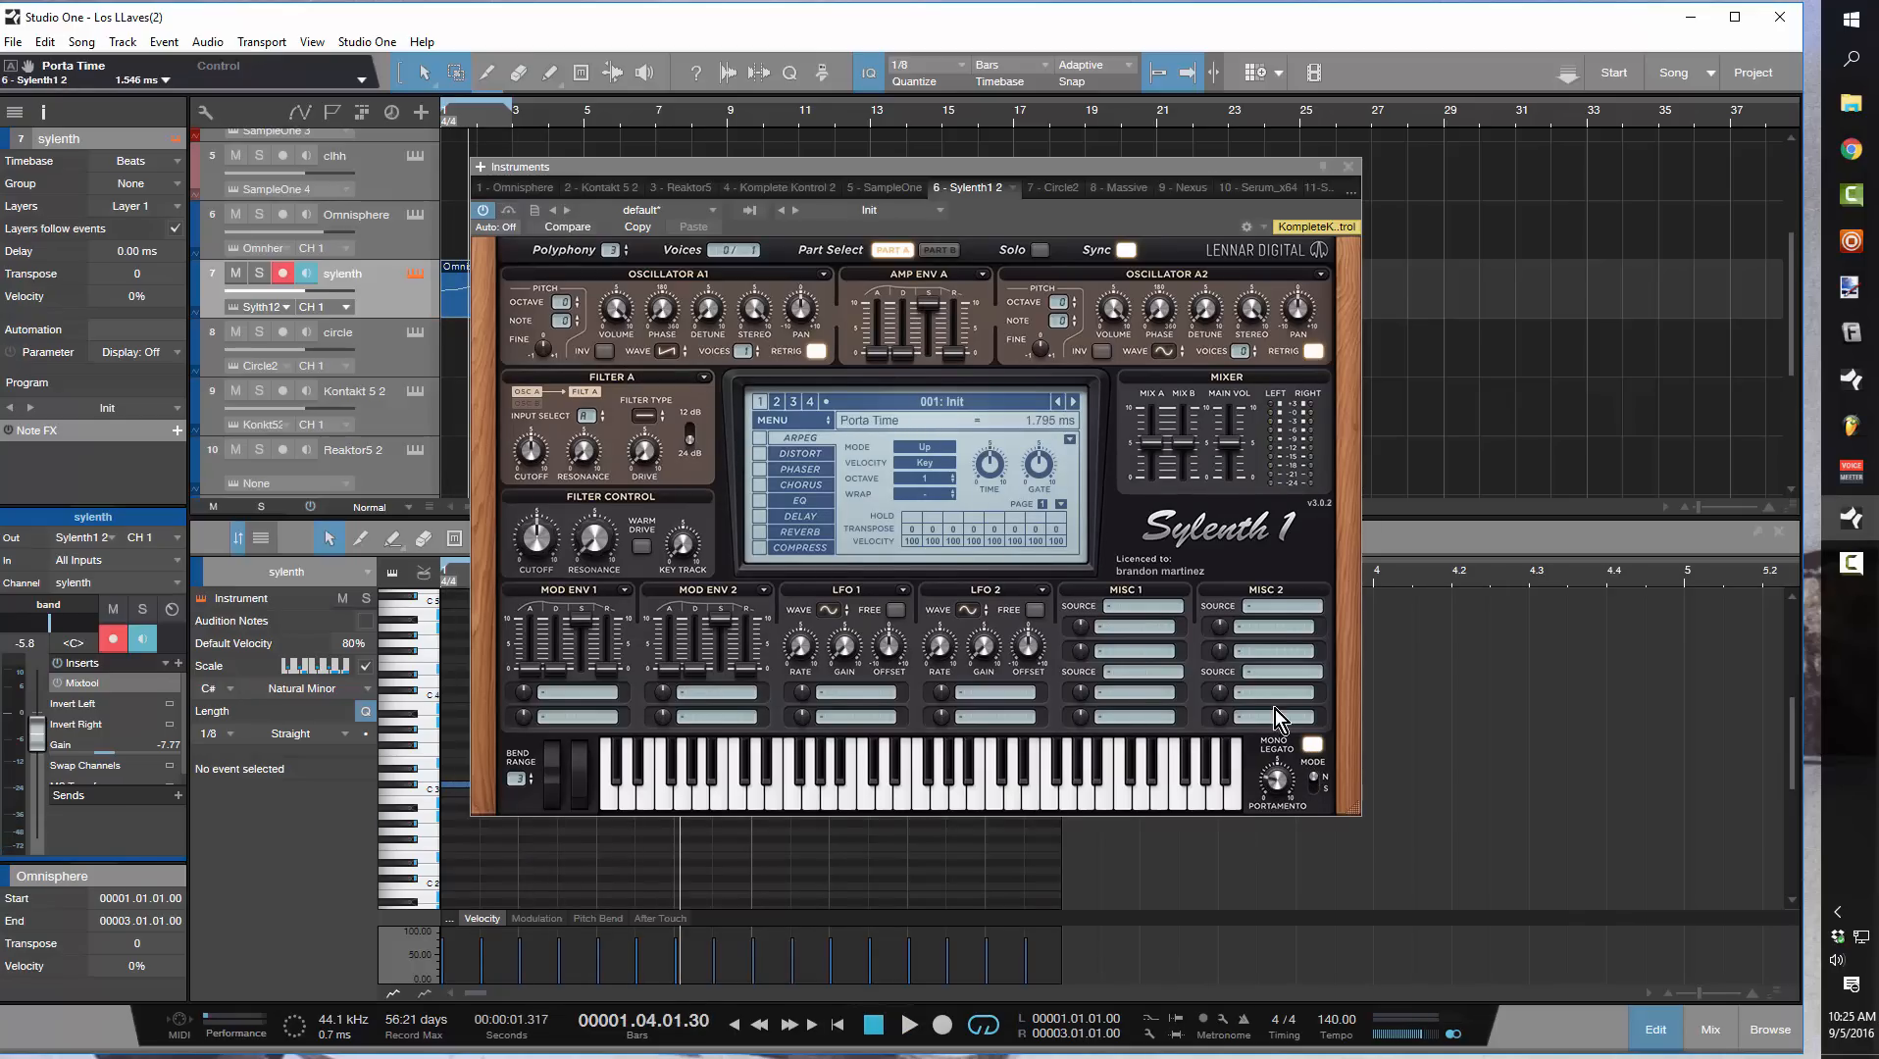
pyautogui.click(1312, 788)
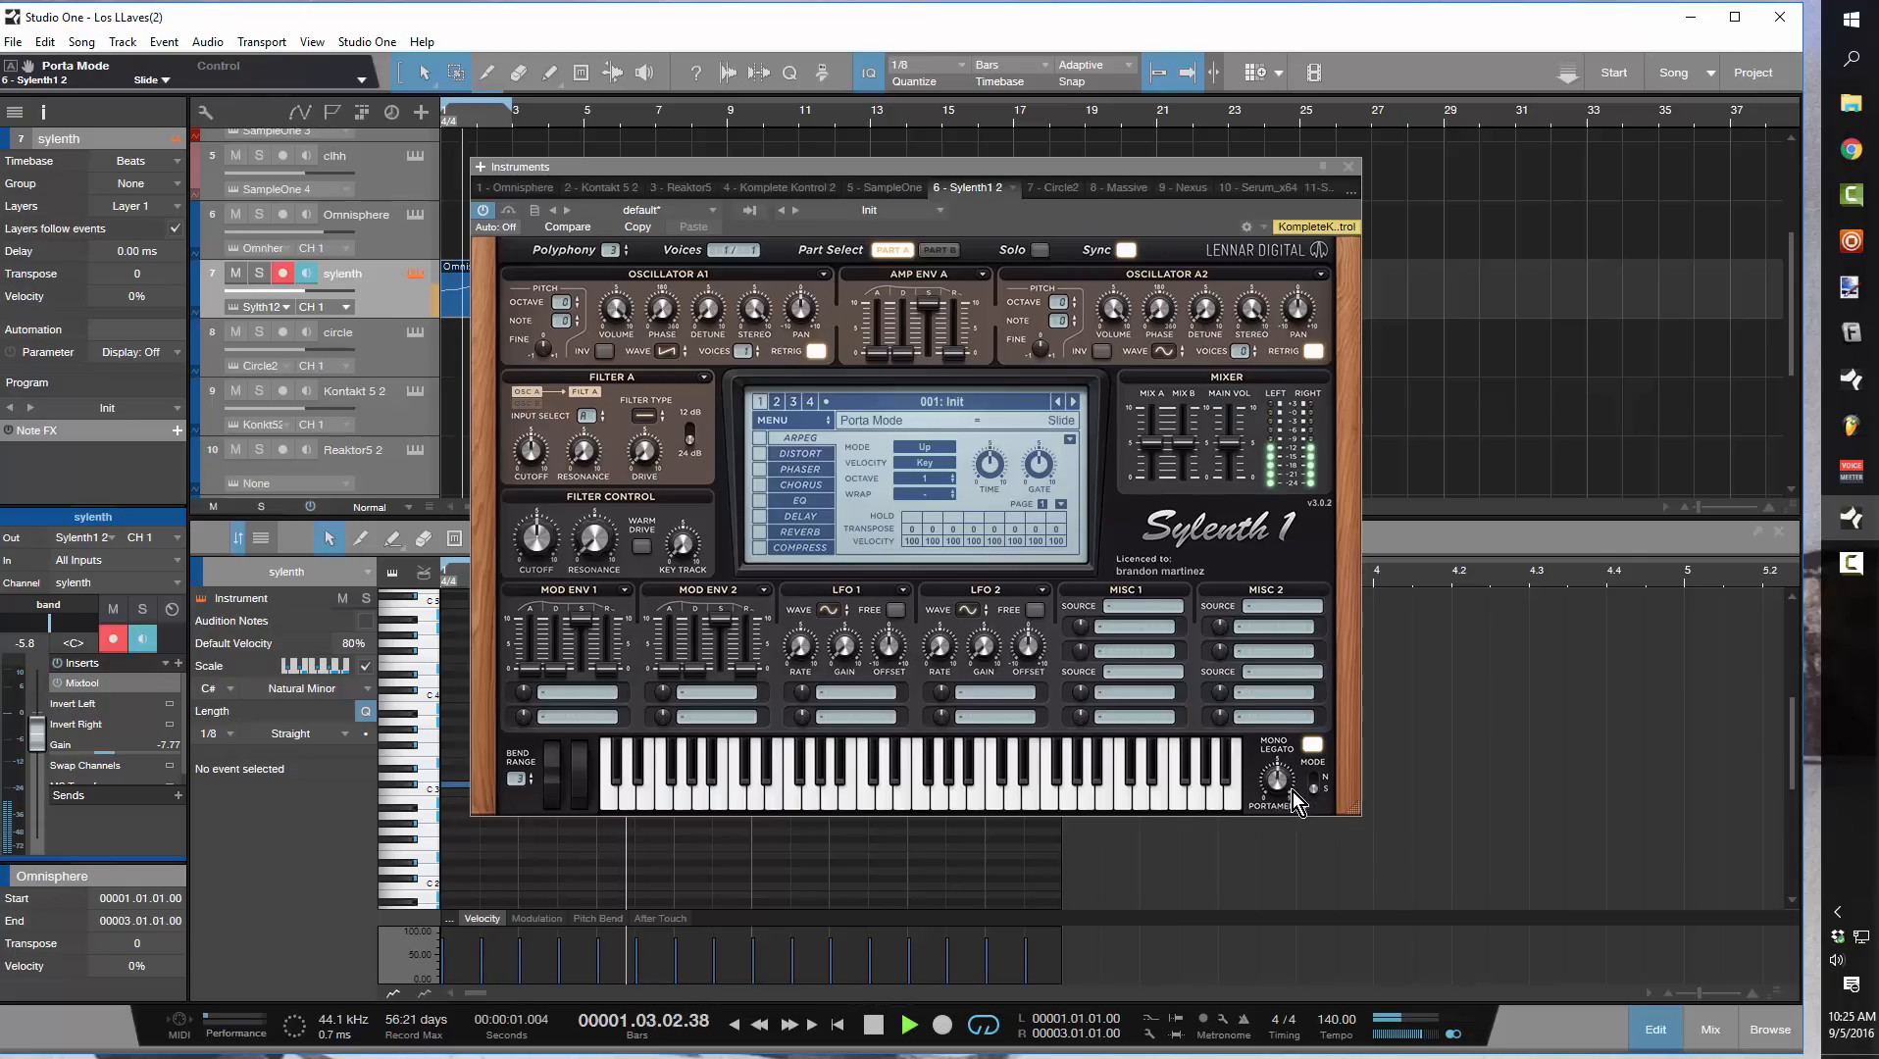
pyautogui.moveTo(1284, 787); pyautogui.dragTo(1285, 786)
pyautogui.press('space')
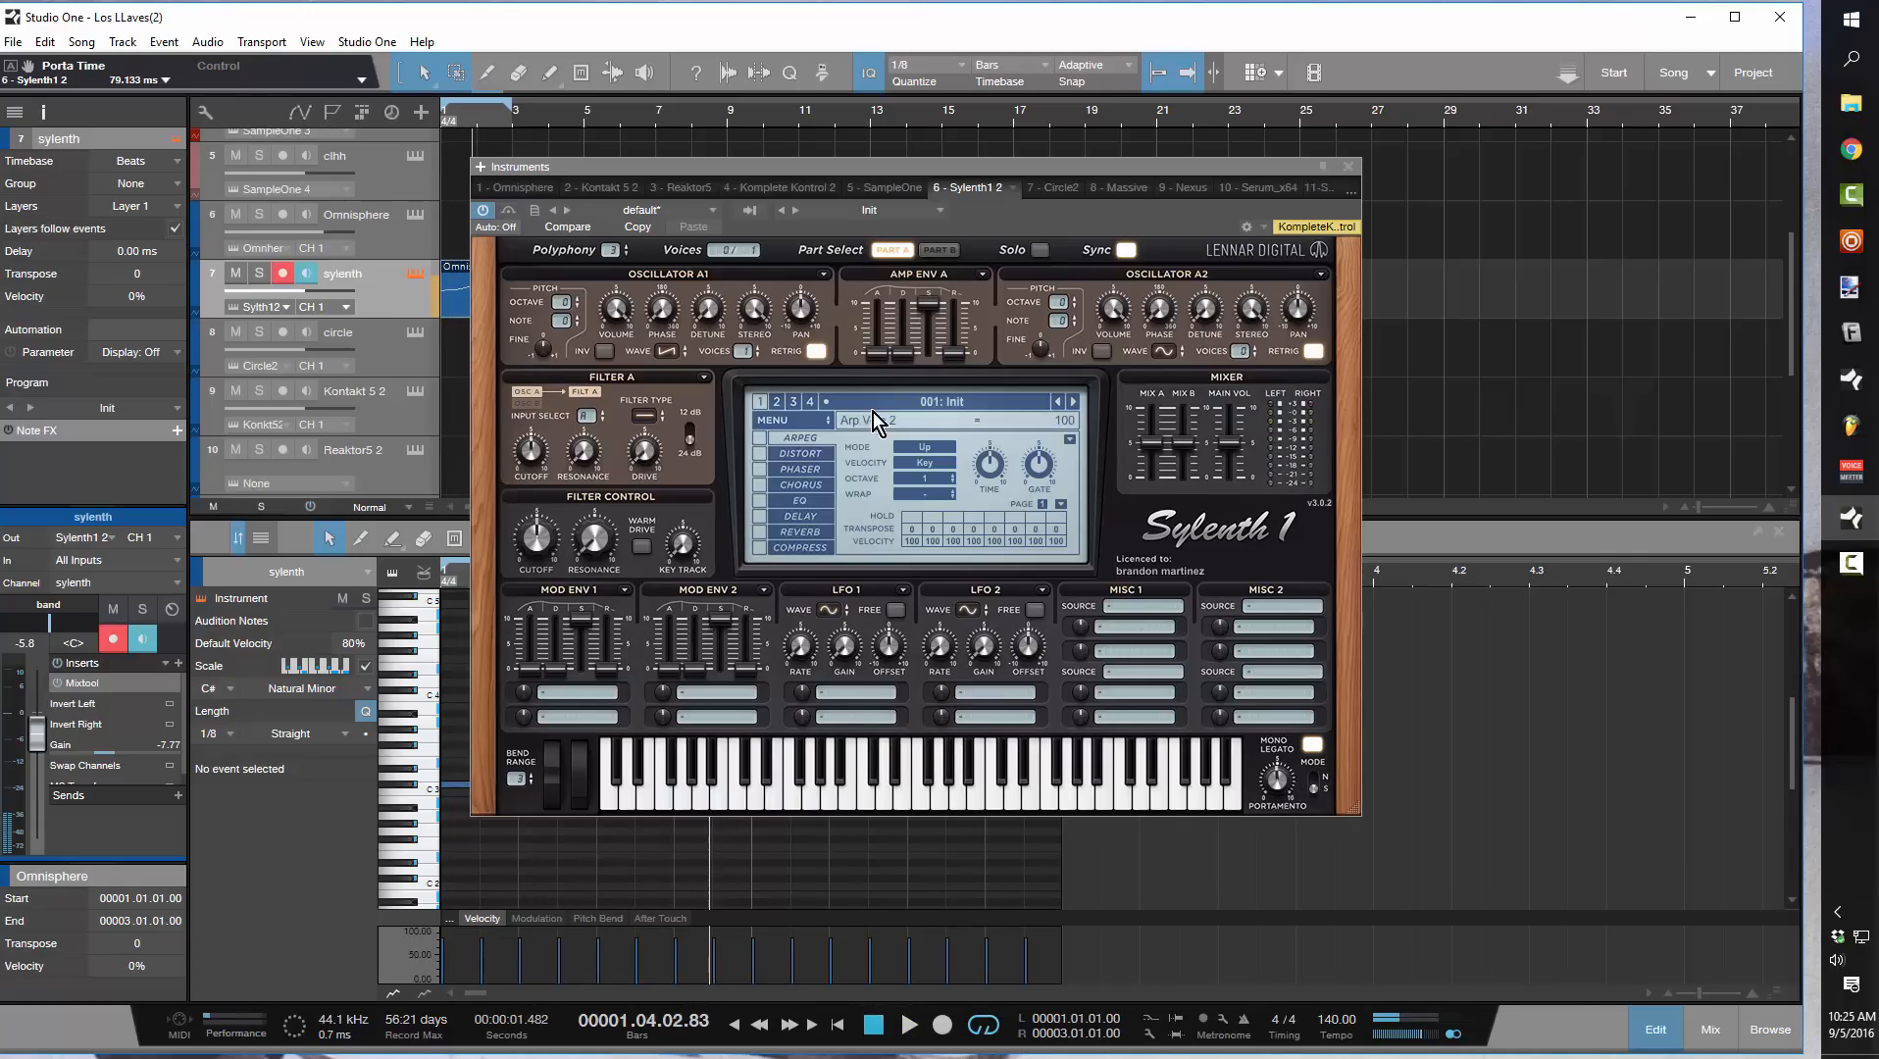
# Try adjusting amp envelope A's attack while the loop plays, then stop playback
pyautogui.click(877, 345)
pyautogui.press('space')
pyautogui.moveTo(881, 348); pyautogui.dragTo(880, 355)
pyautogui.press('space')
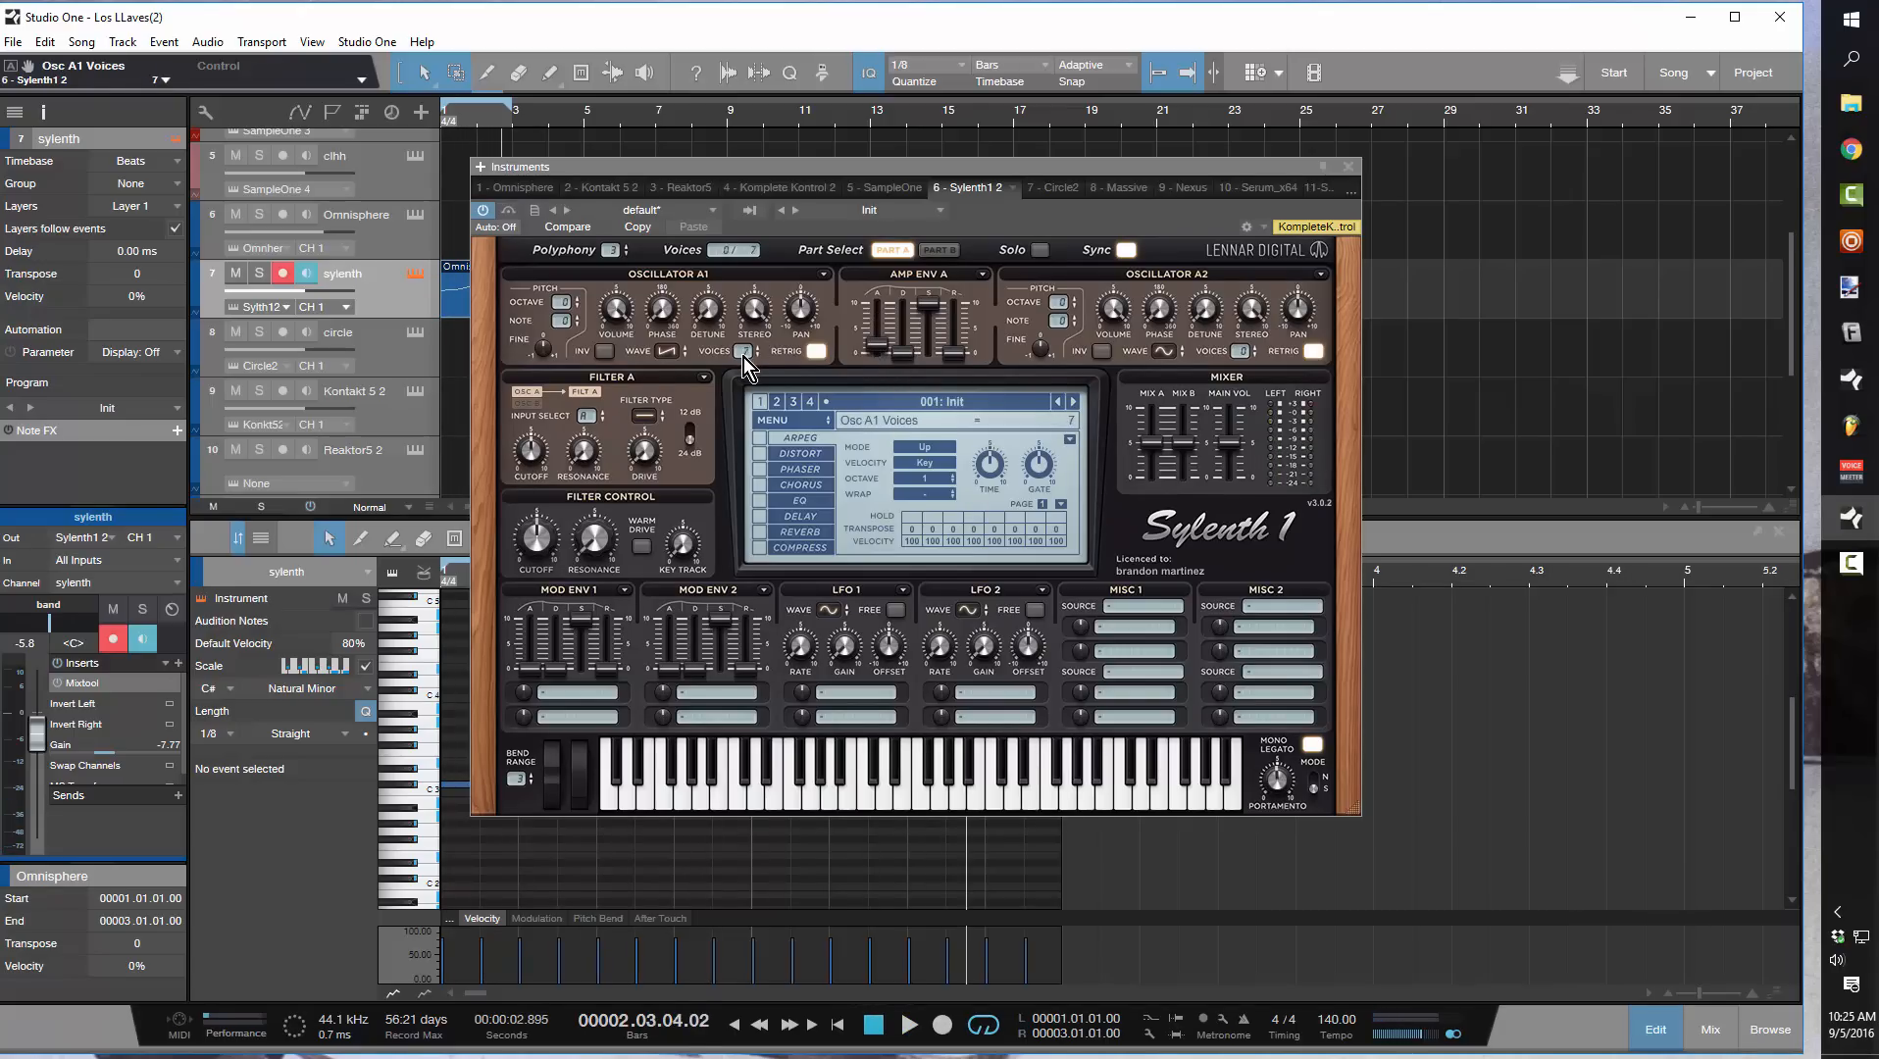
# Set oscillator A1 to 6 voices and its detune to about 2.6 while auditioning the loop, then stop playback
pyautogui.press('space')
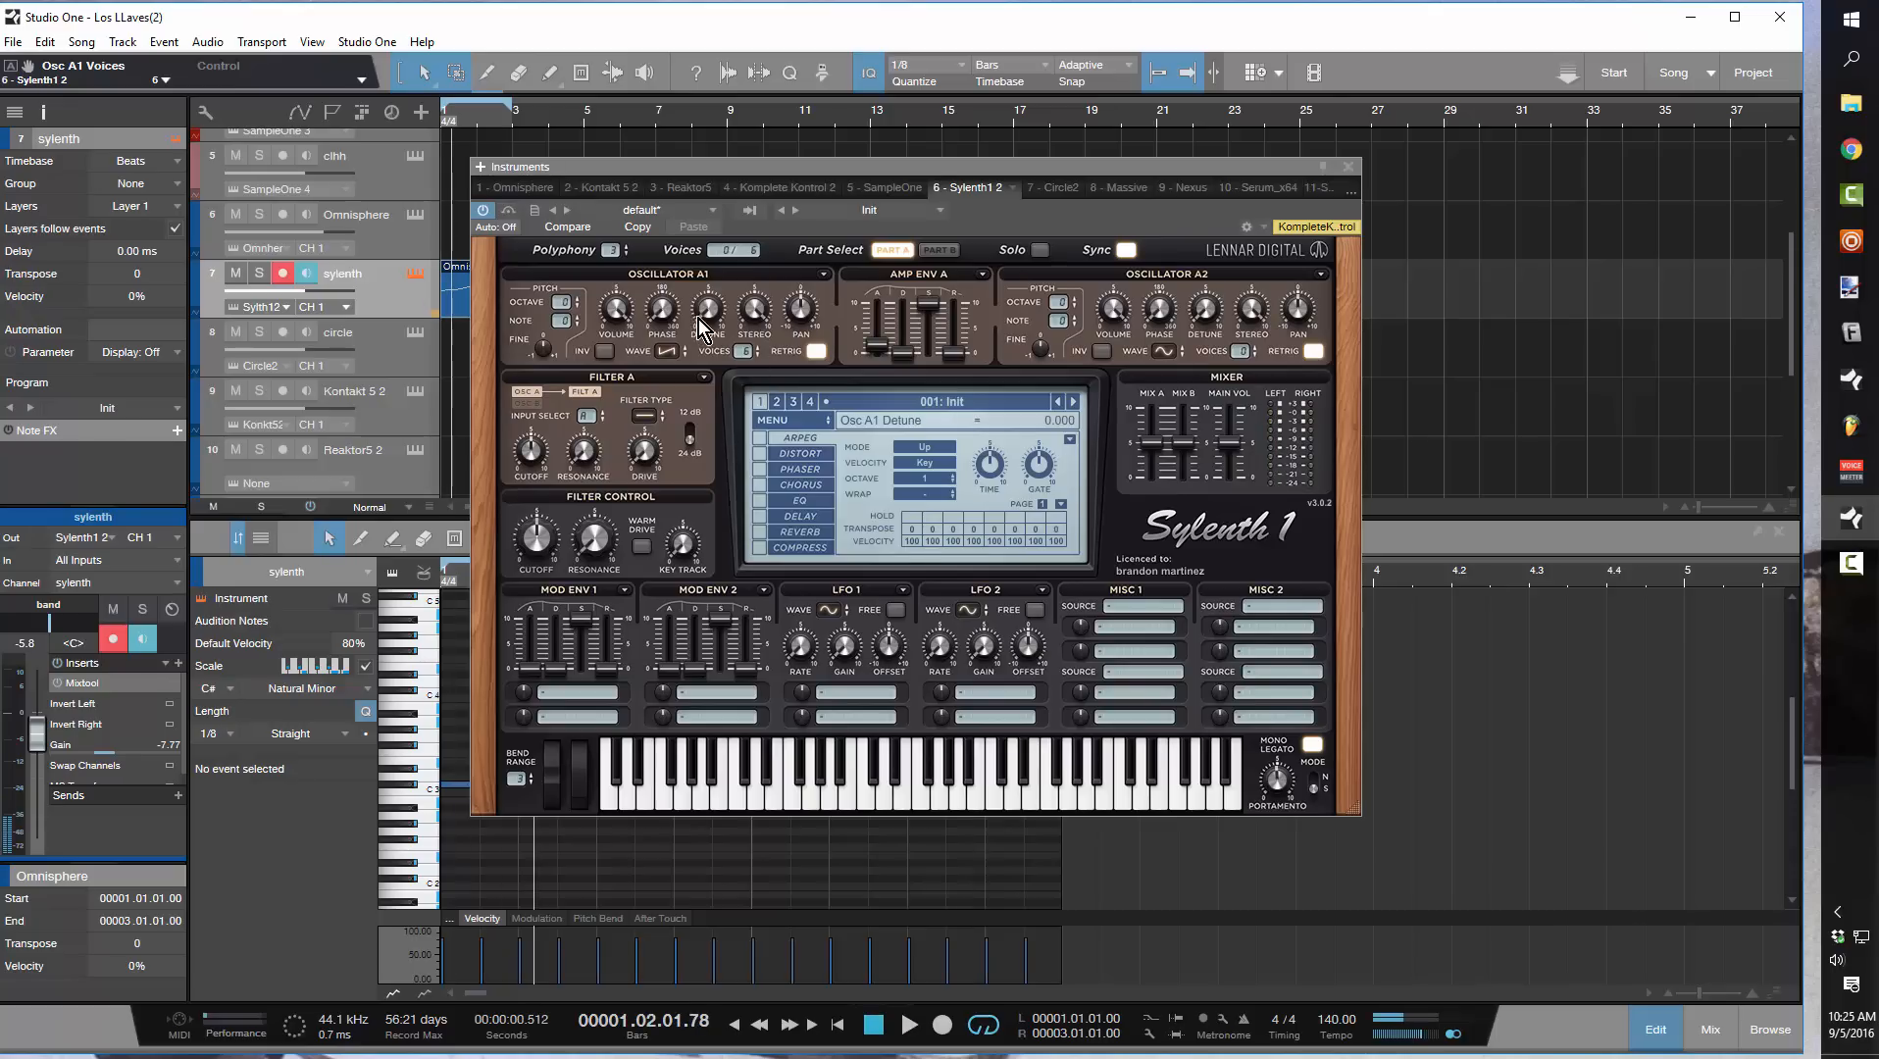
pyautogui.press('space')
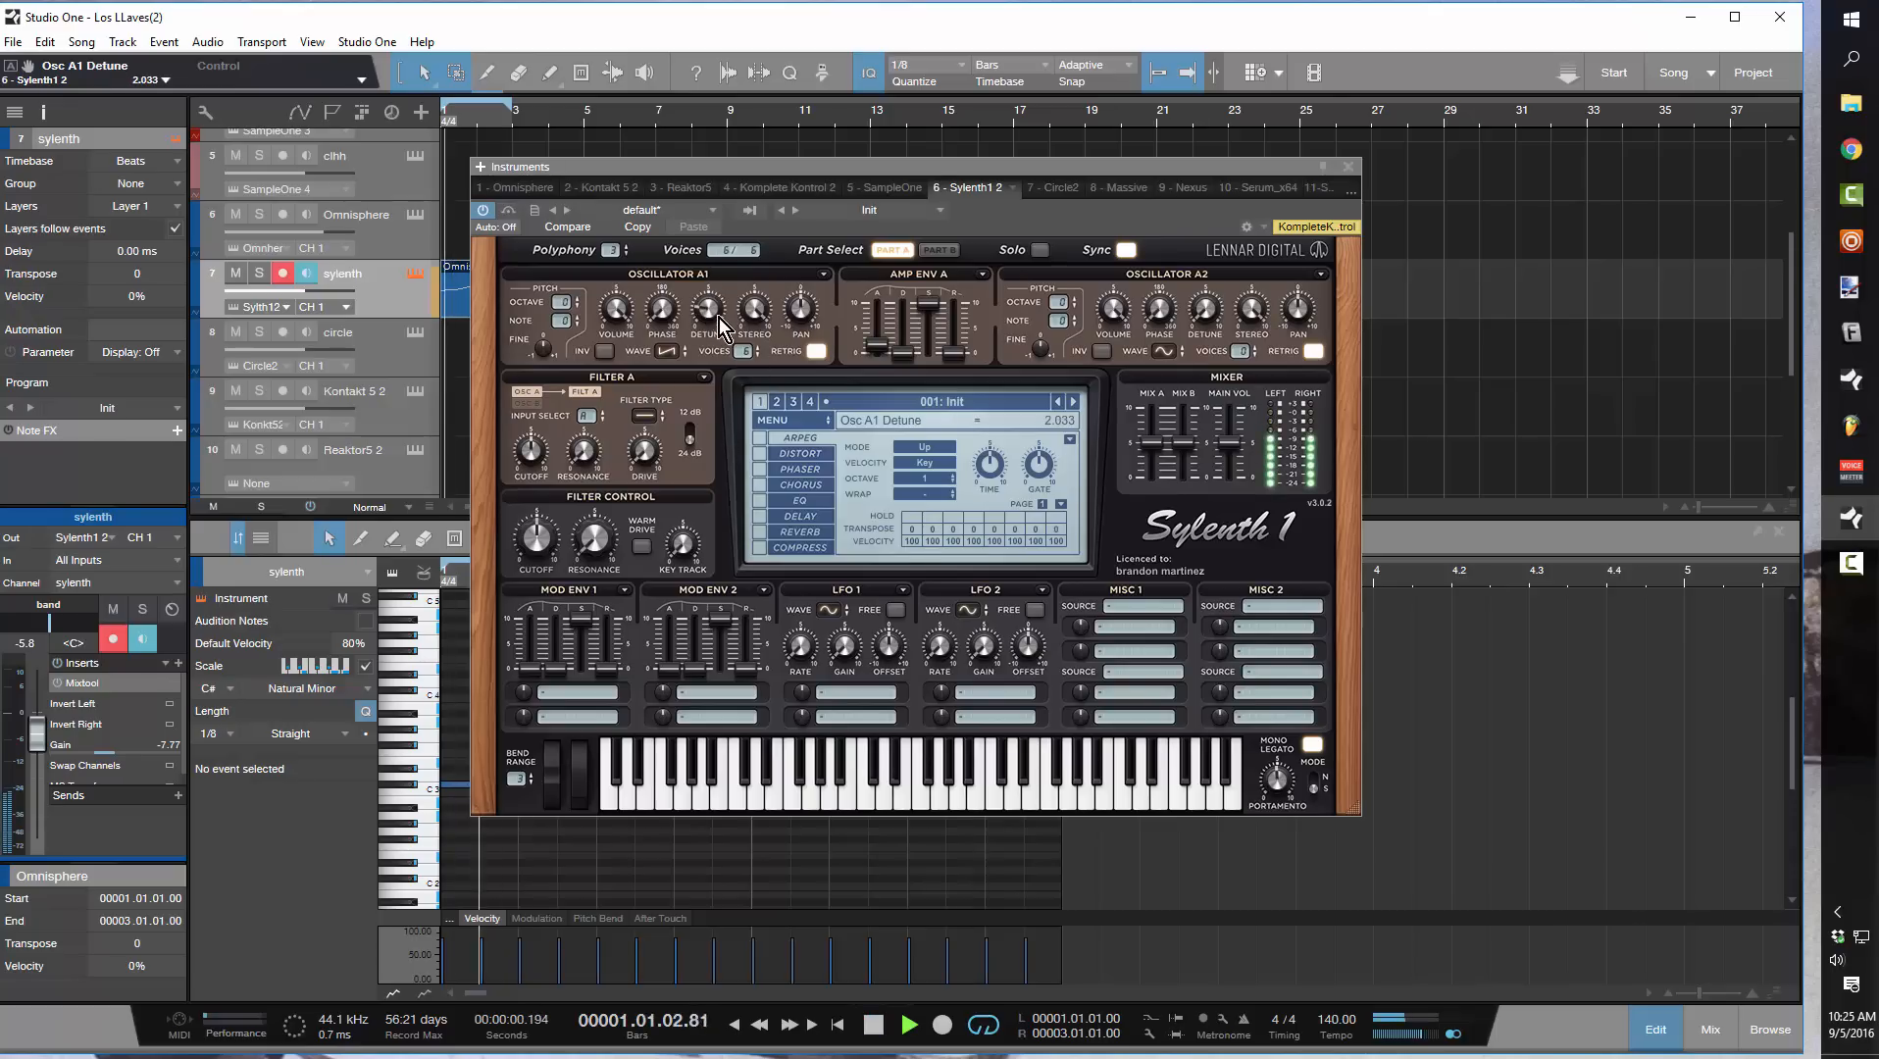
pyautogui.moveTo(716, 305)
pyautogui.mouseDown()
pyautogui.moveTo(716, 273)
pyautogui.moveTo(725, 315)
pyautogui.mouseUp()
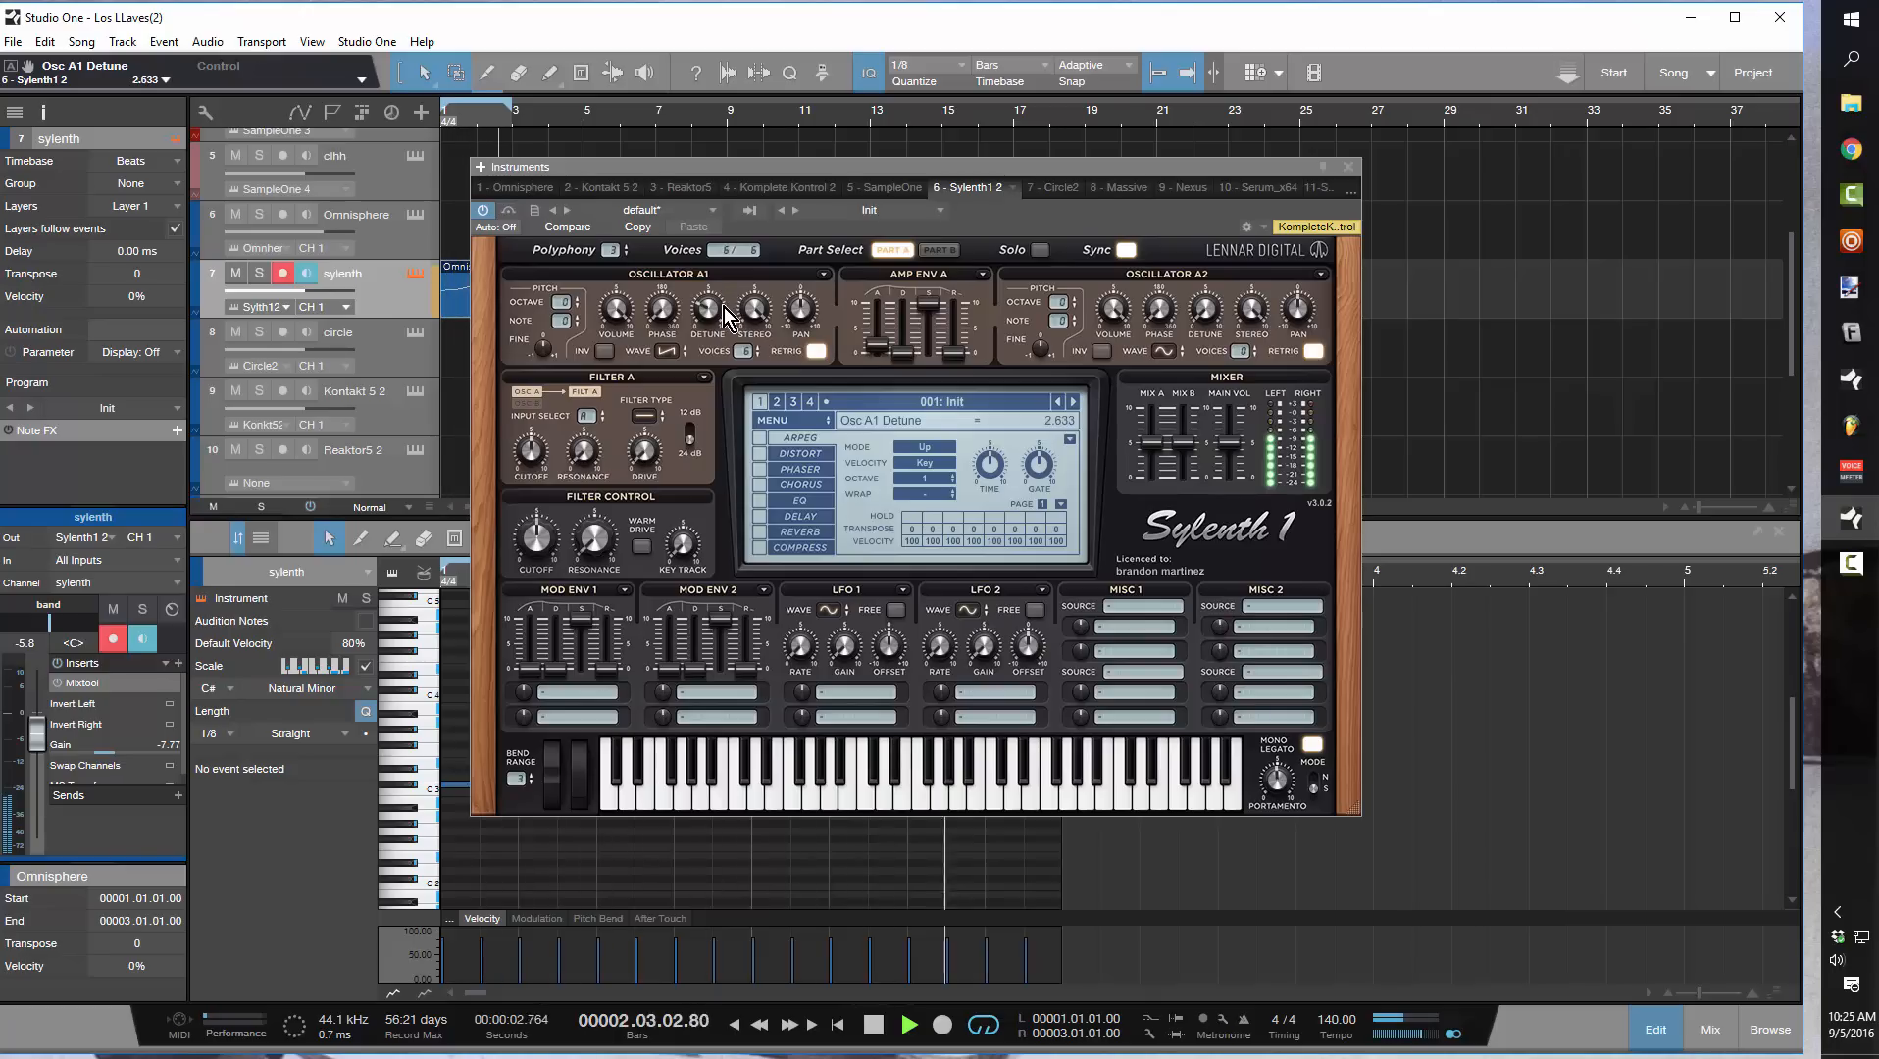
pyautogui.press('space')
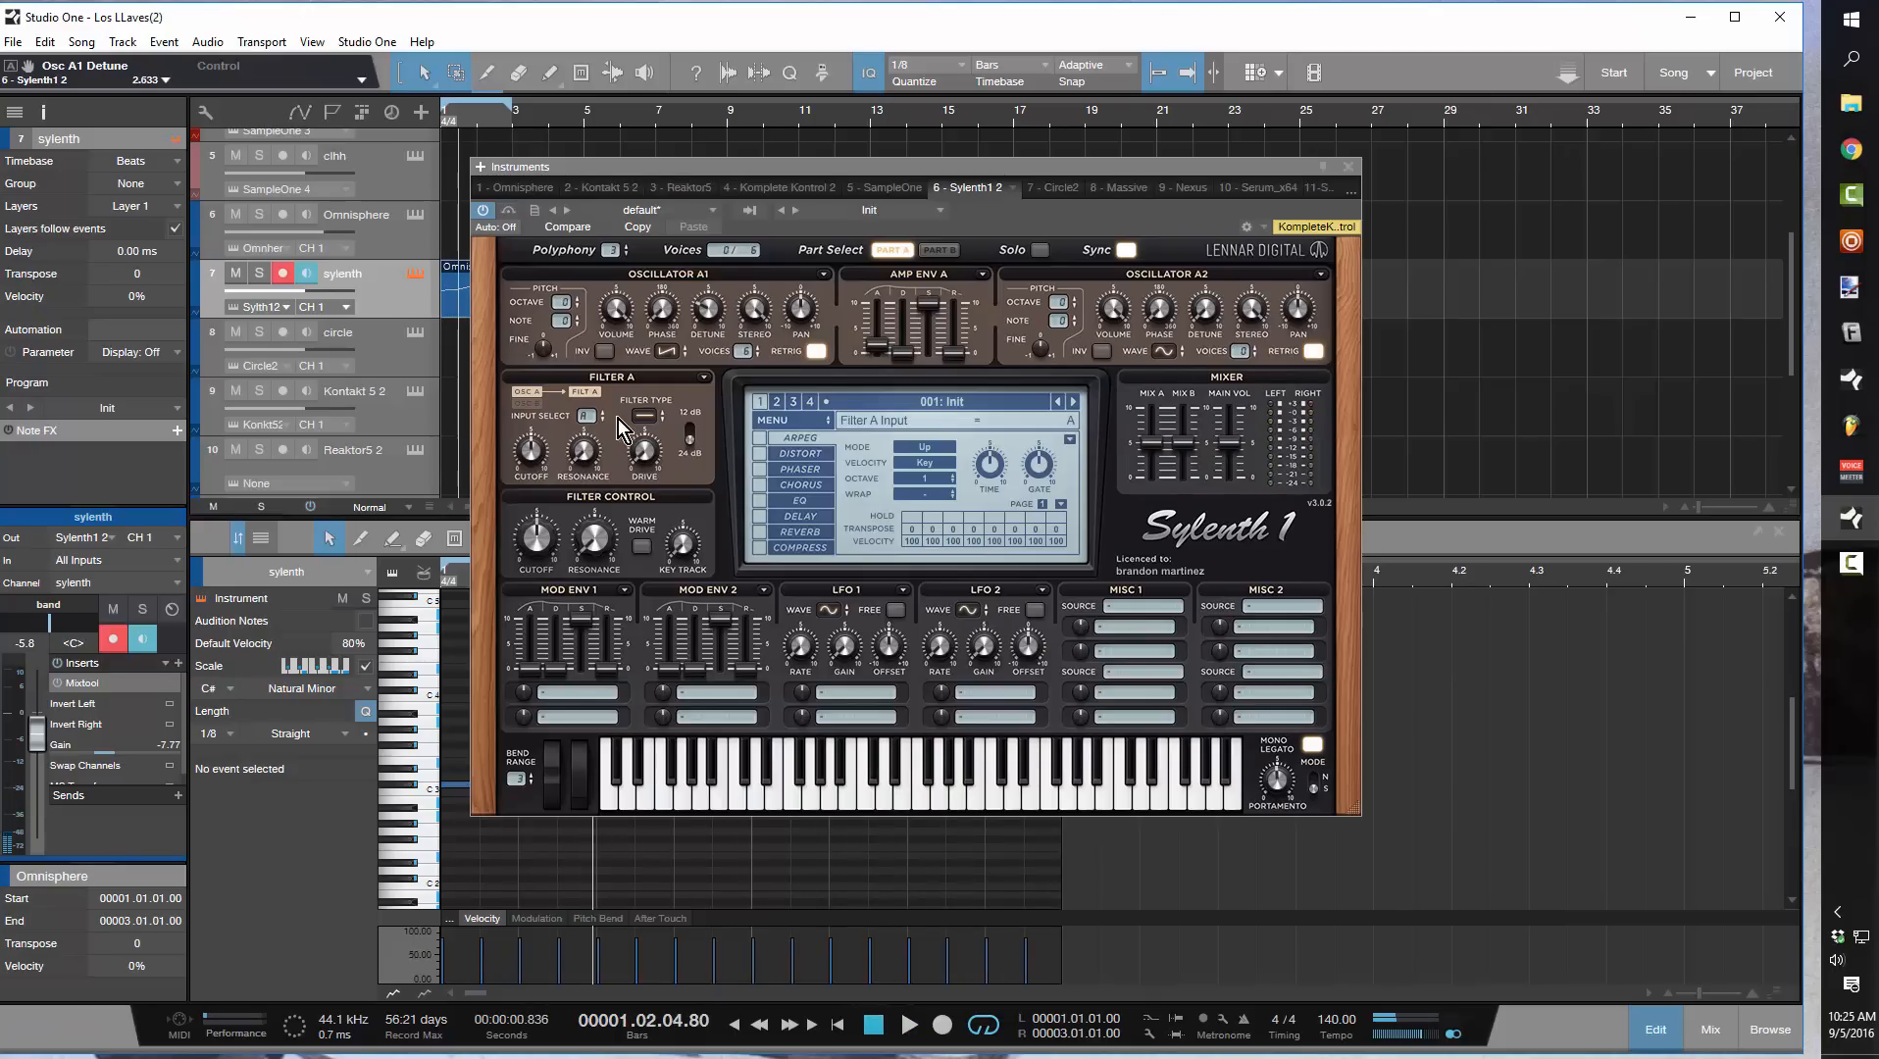
# Set filter A to low-pass with cutoff about 6.2 and raise amp envelope A's decay, with attack about 2.8, while the loop plays
pyautogui.press('space')
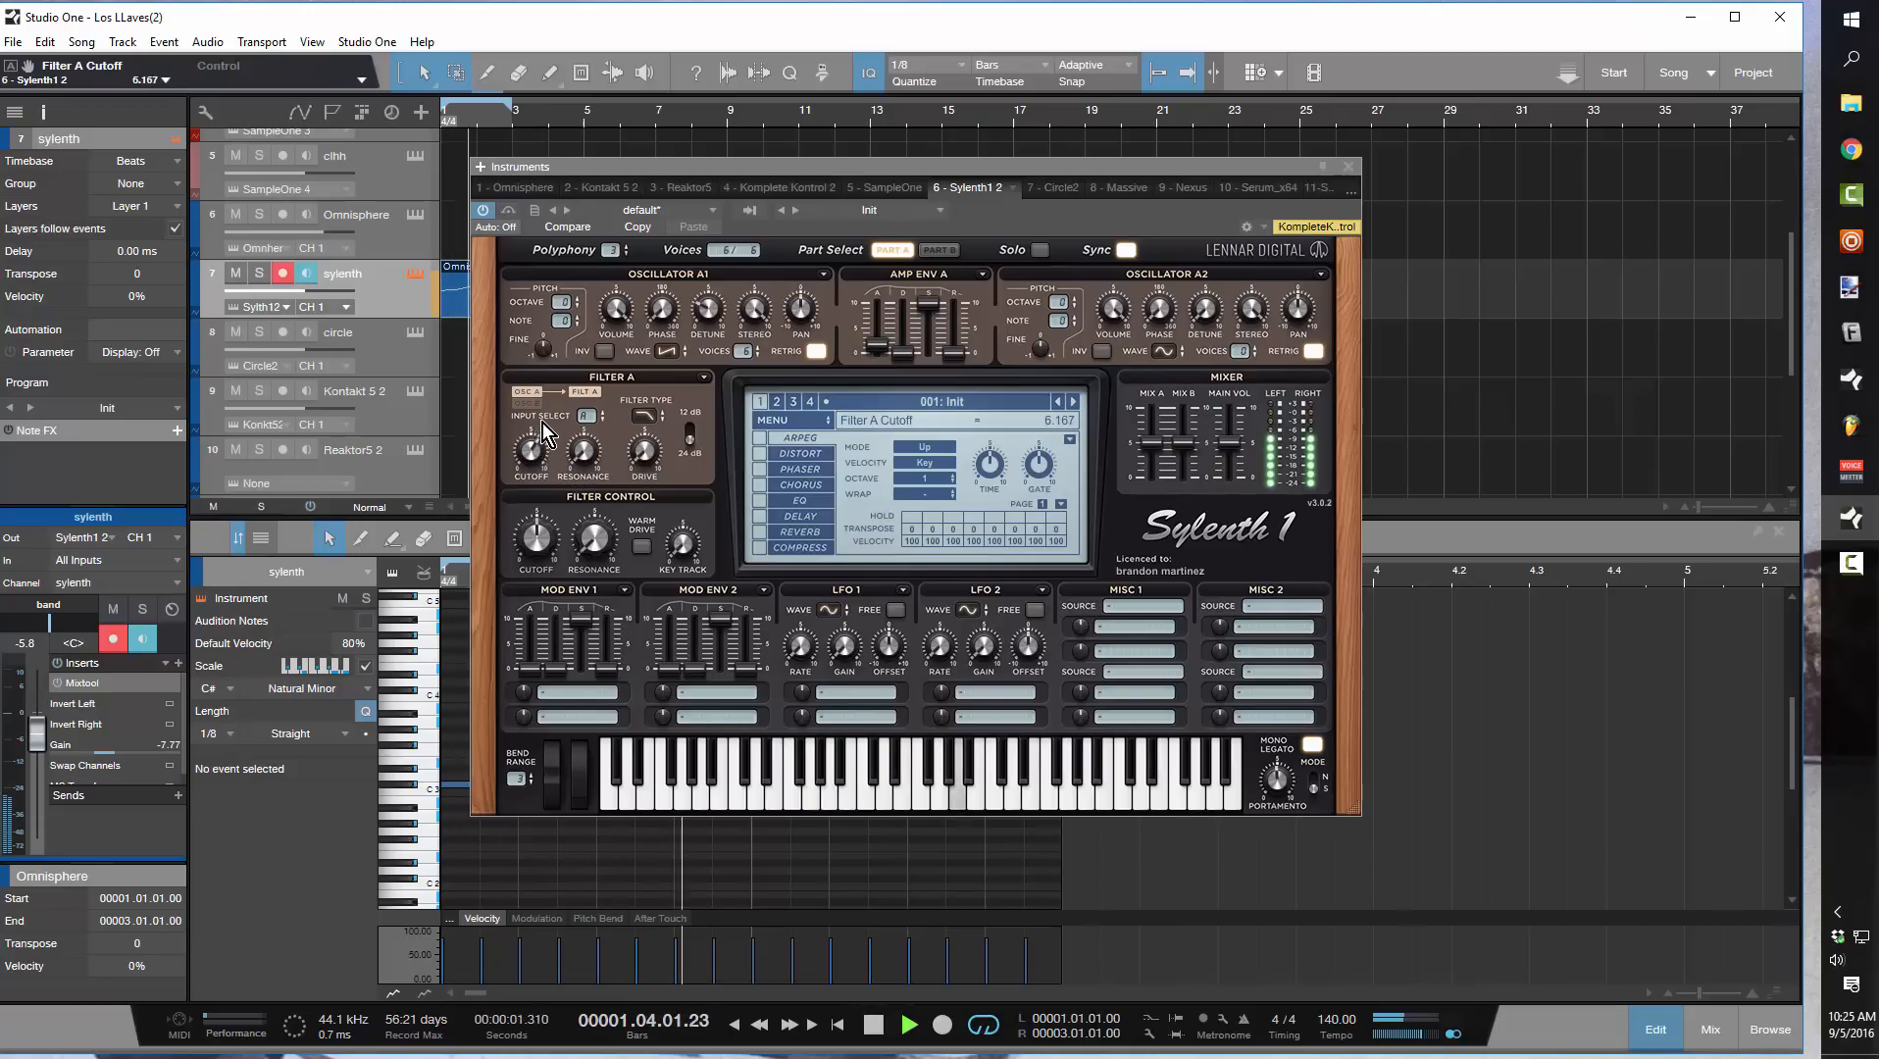
pyautogui.moveTo(915, 353); pyautogui.dragTo(883, 325)
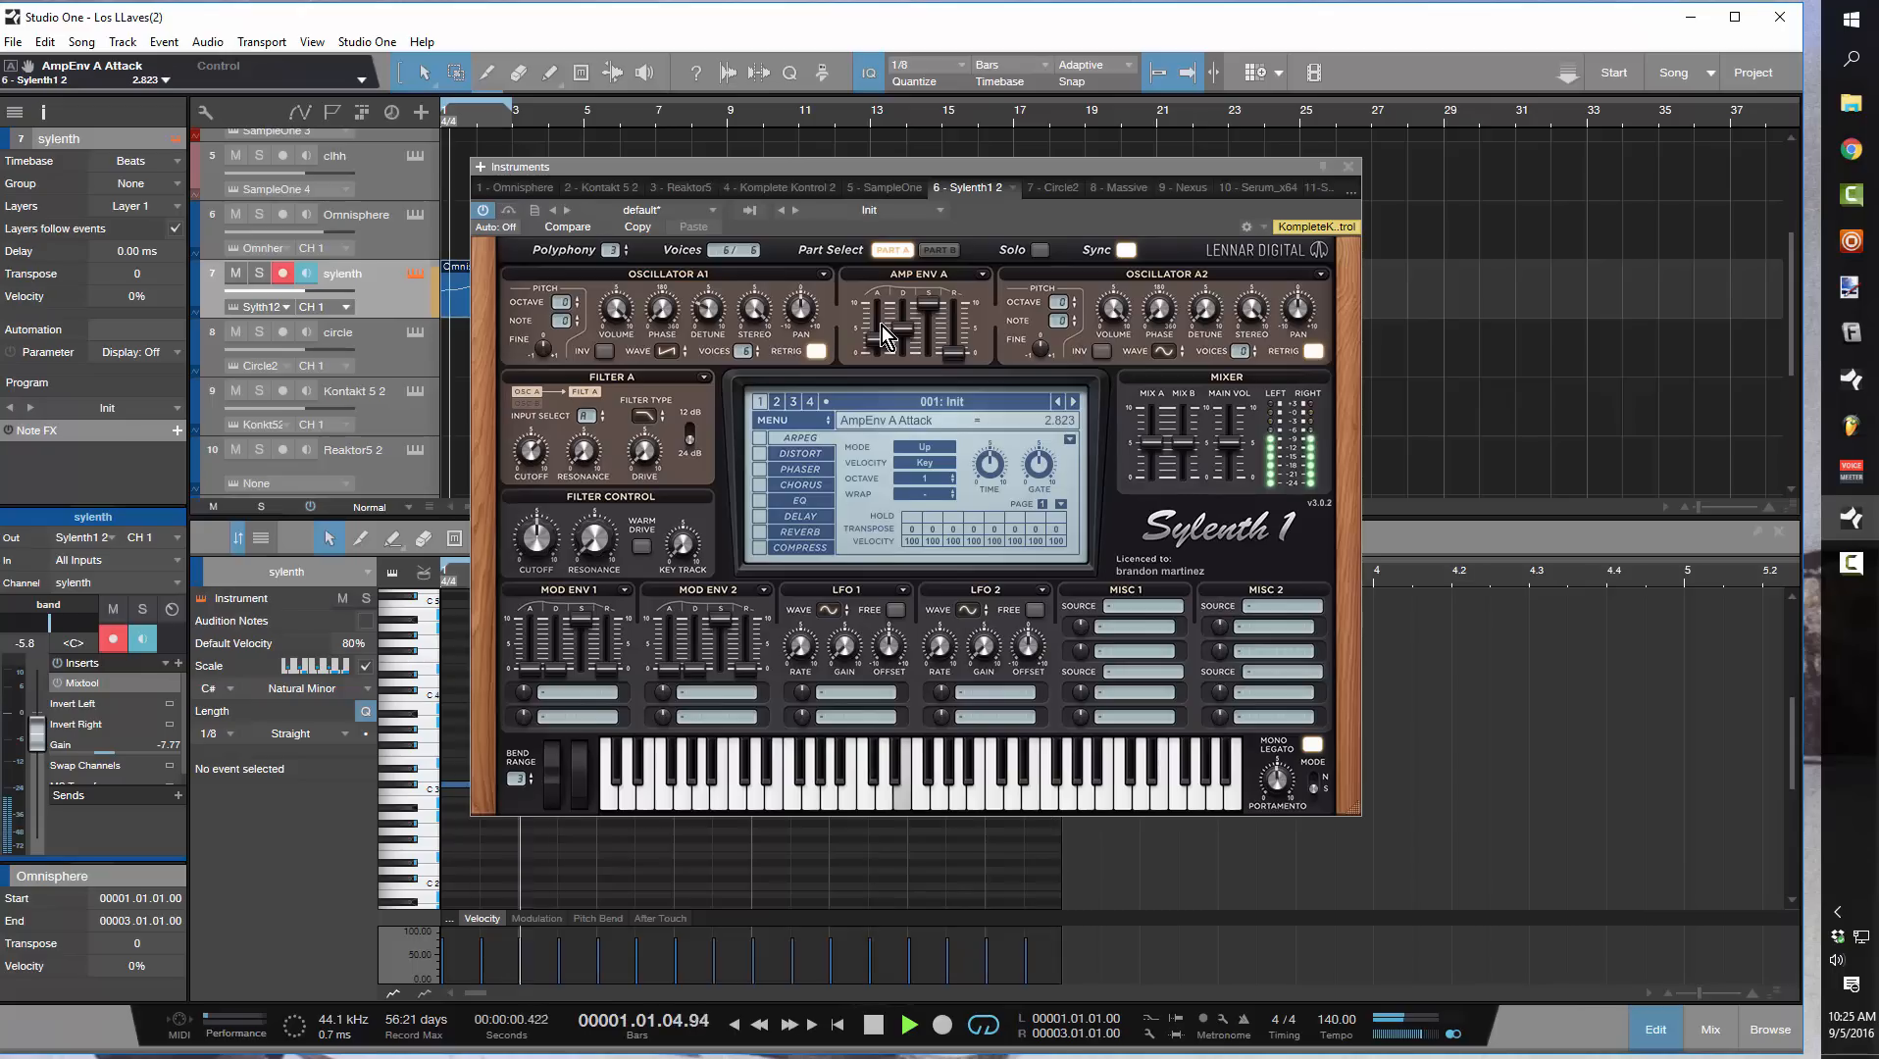
pyautogui.press('space')
# Give oscillator A2 a triangle waveform and 4 voices, then start loop playback
pyautogui.click(1162, 351)
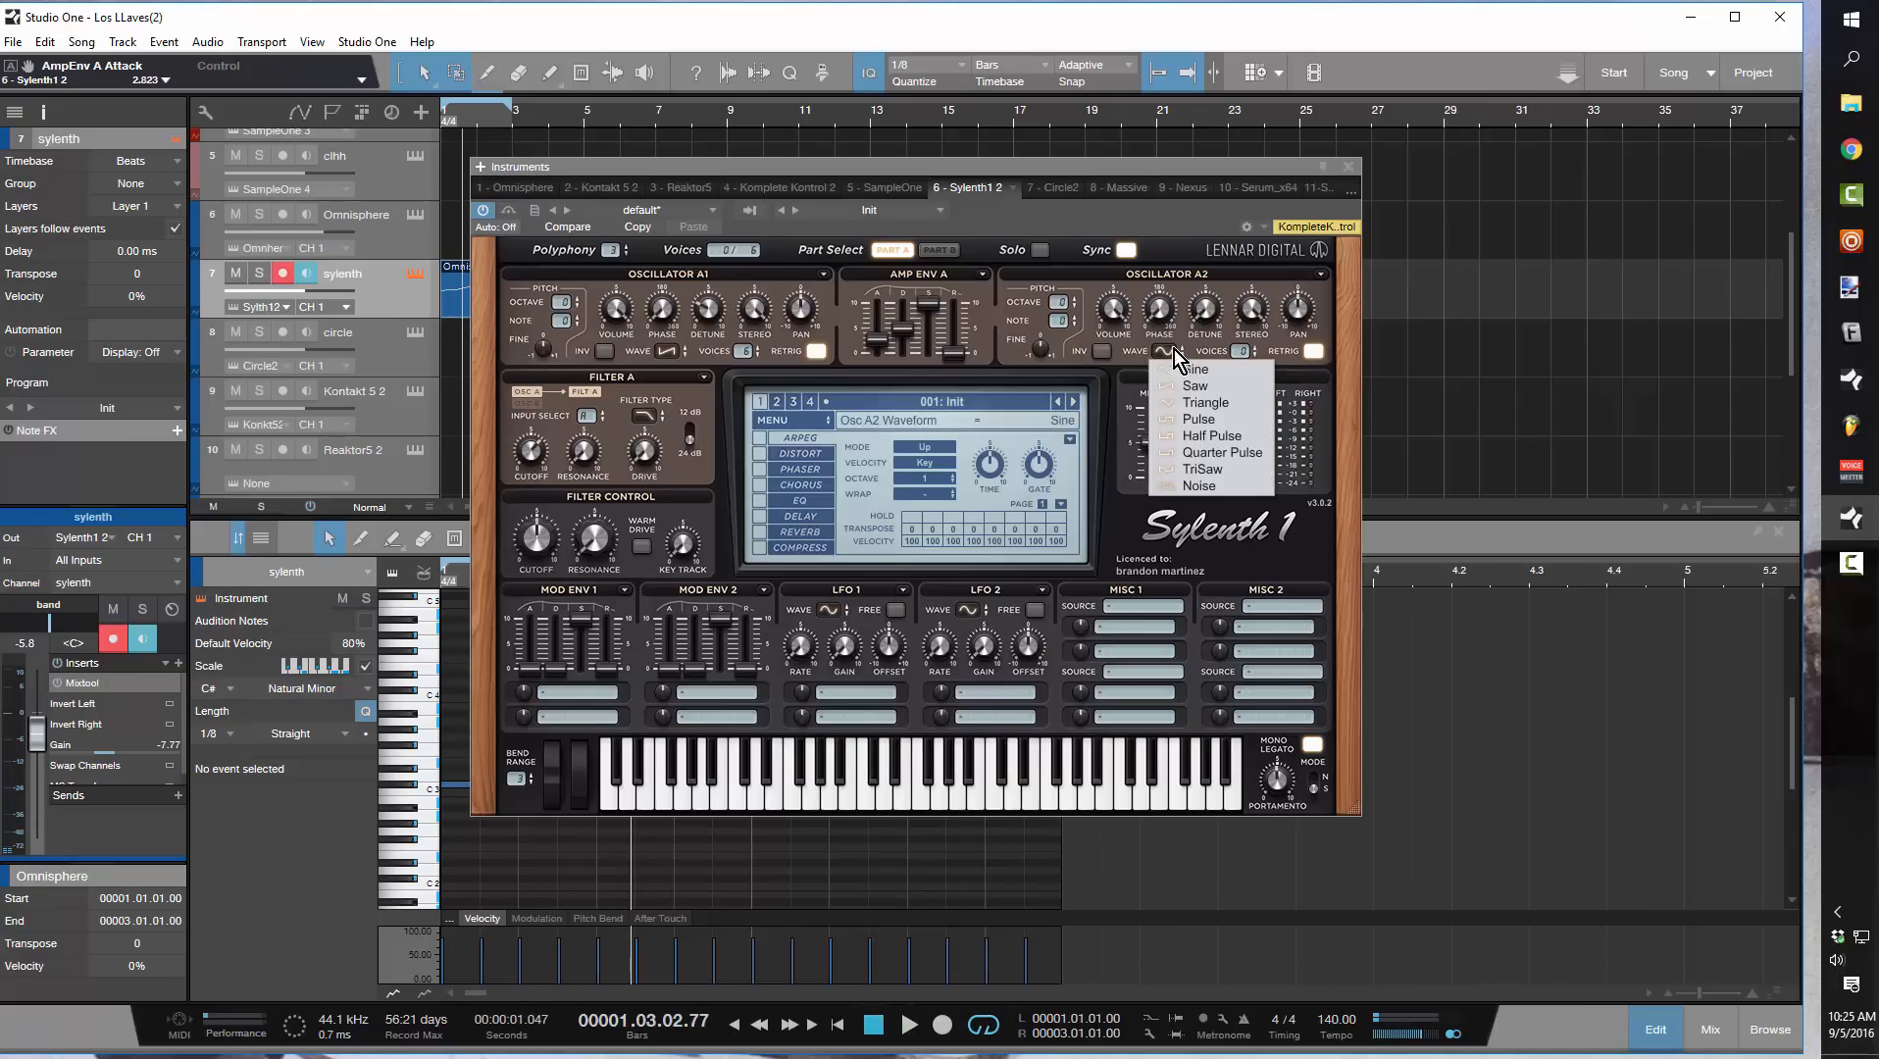
pyautogui.click(1177, 404)
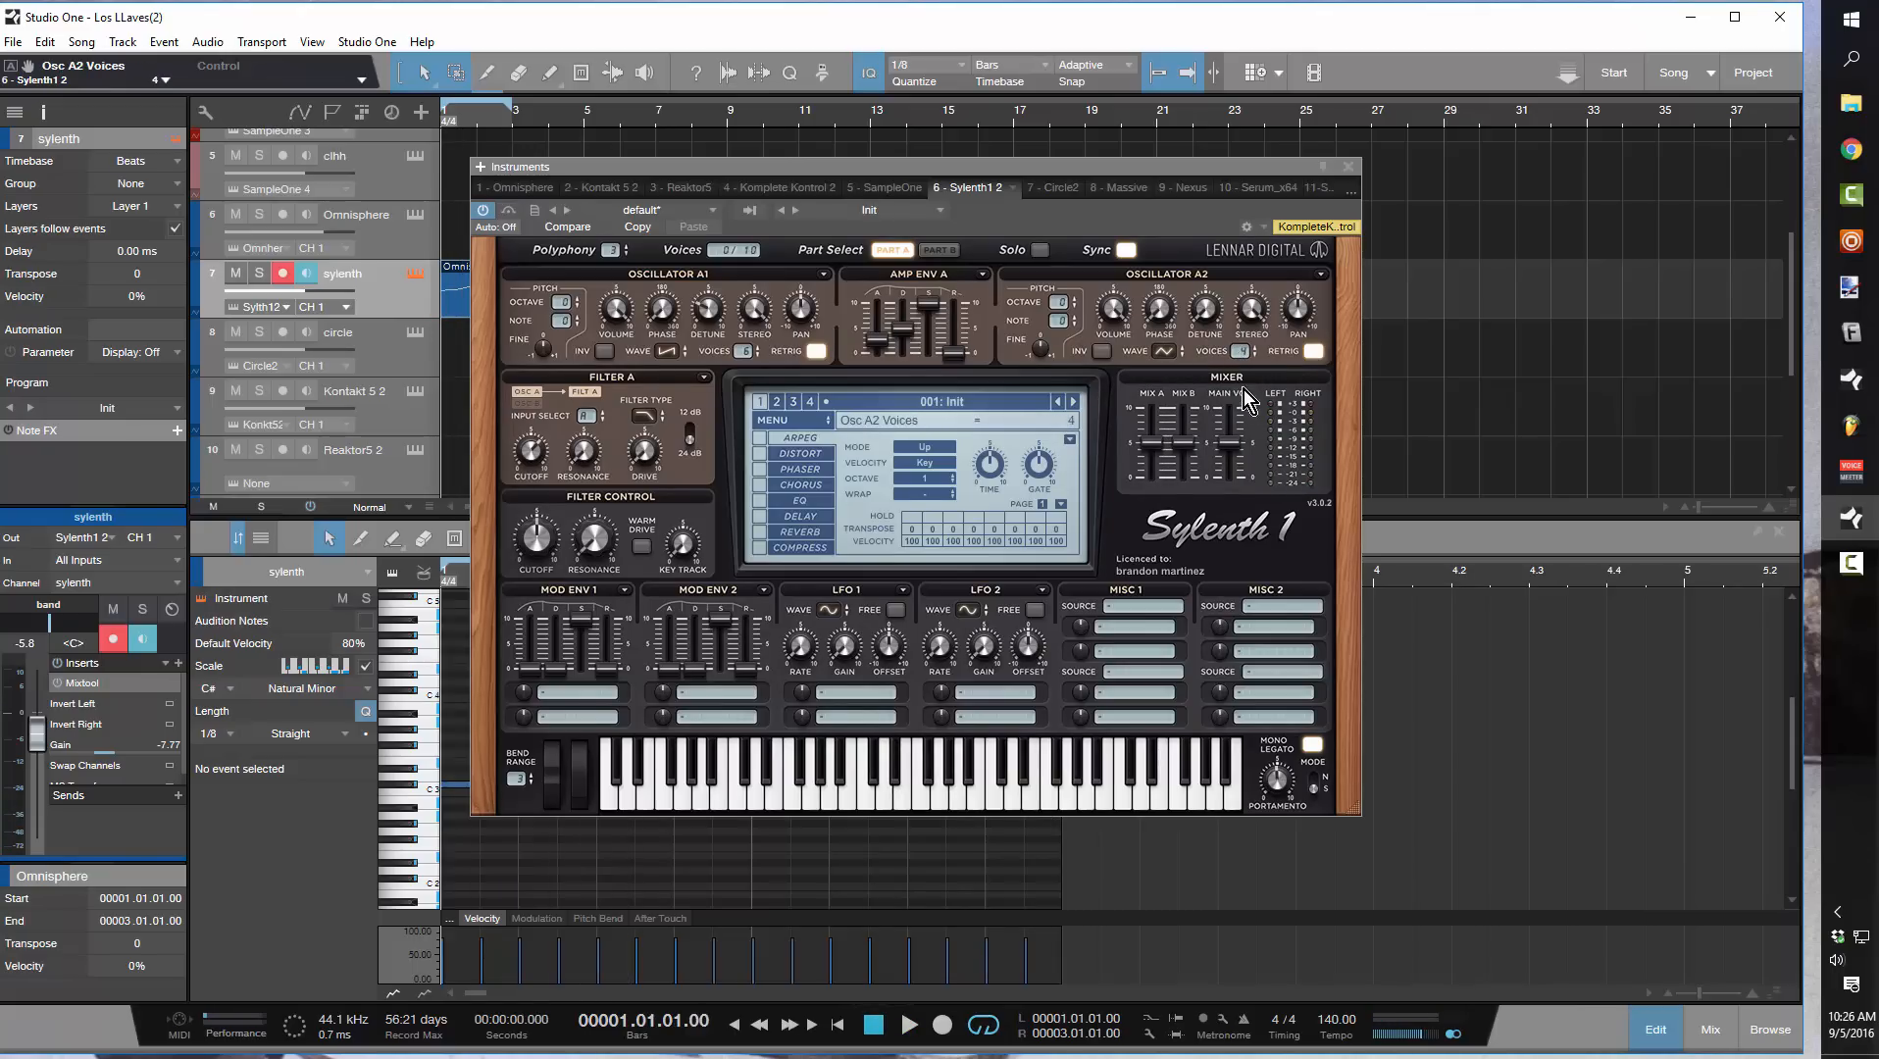
pyautogui.press('space')
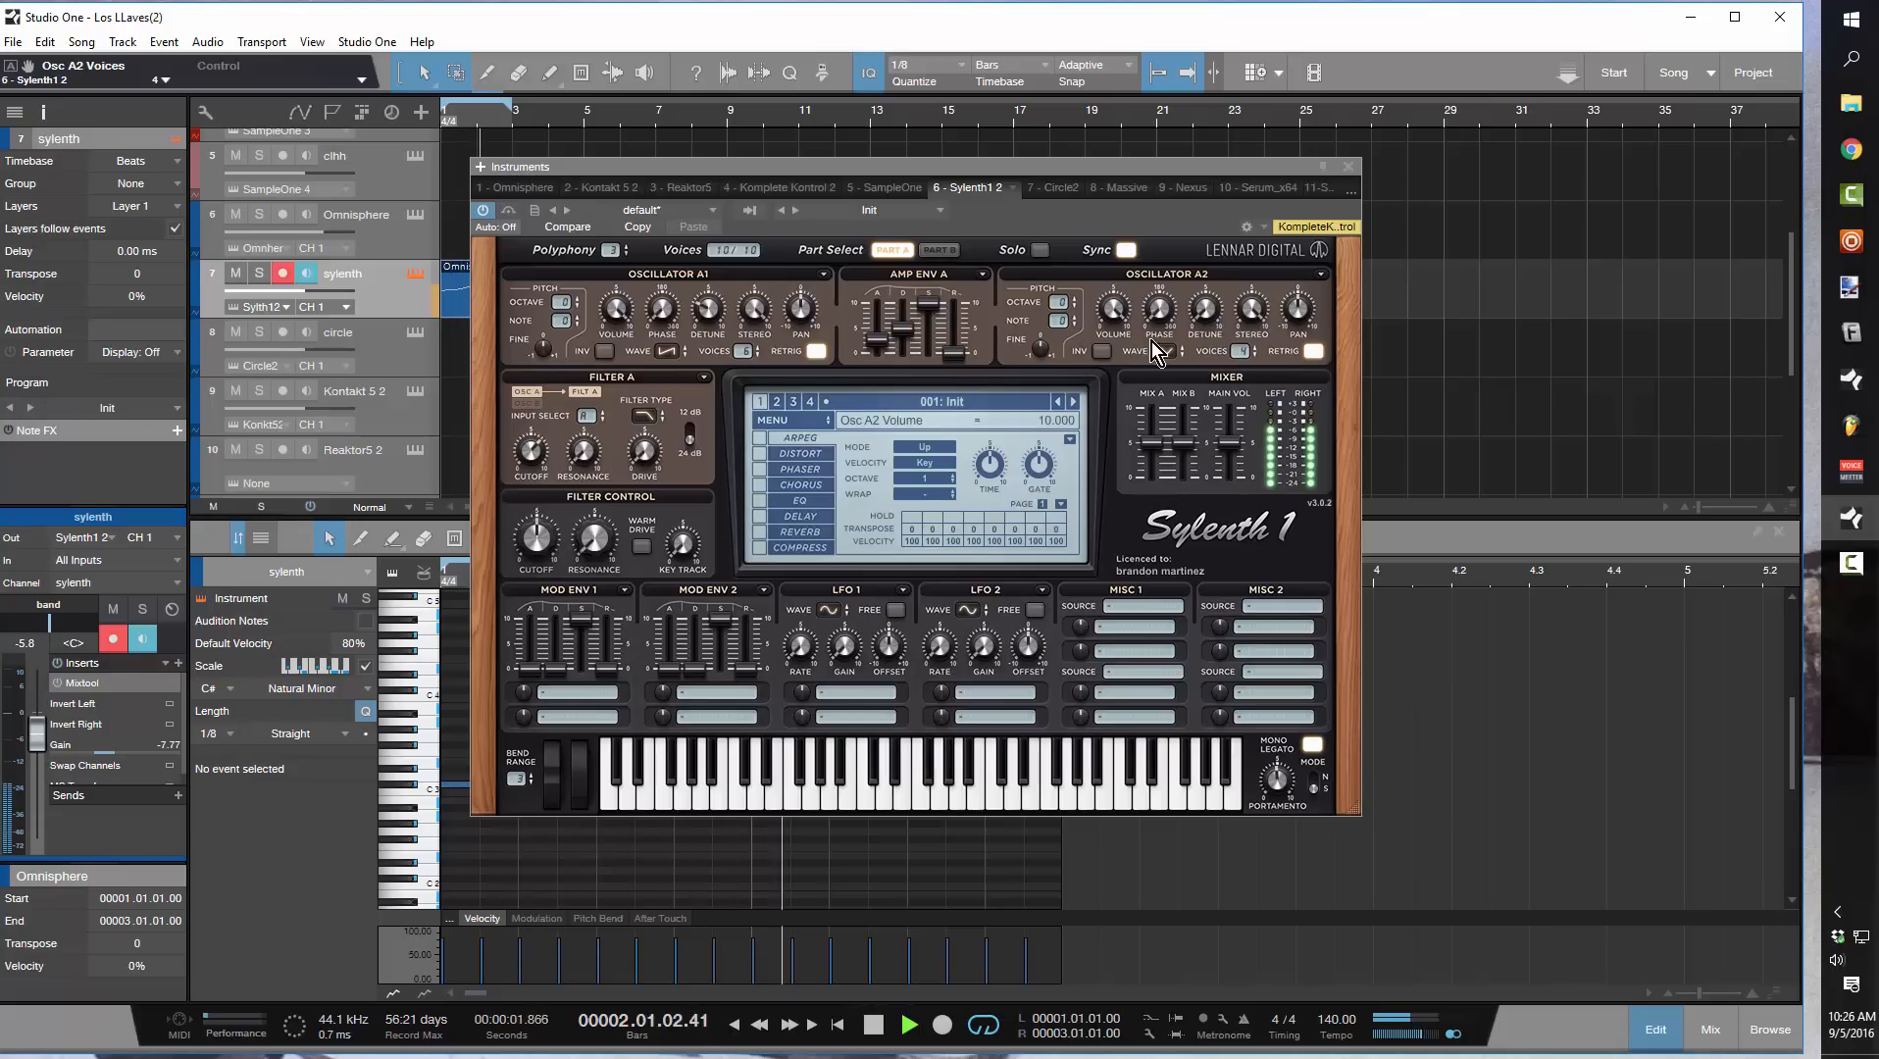
# Raise oscillator A2 by one octave and cycle through its waveforms during playback, settling on half pulse
pyautogui.click(1075, 299)
pyautogui.click(1164, 351)
pyautogui.click(1167, 355)
pyautogui.scroll(-1, 1166, 358)
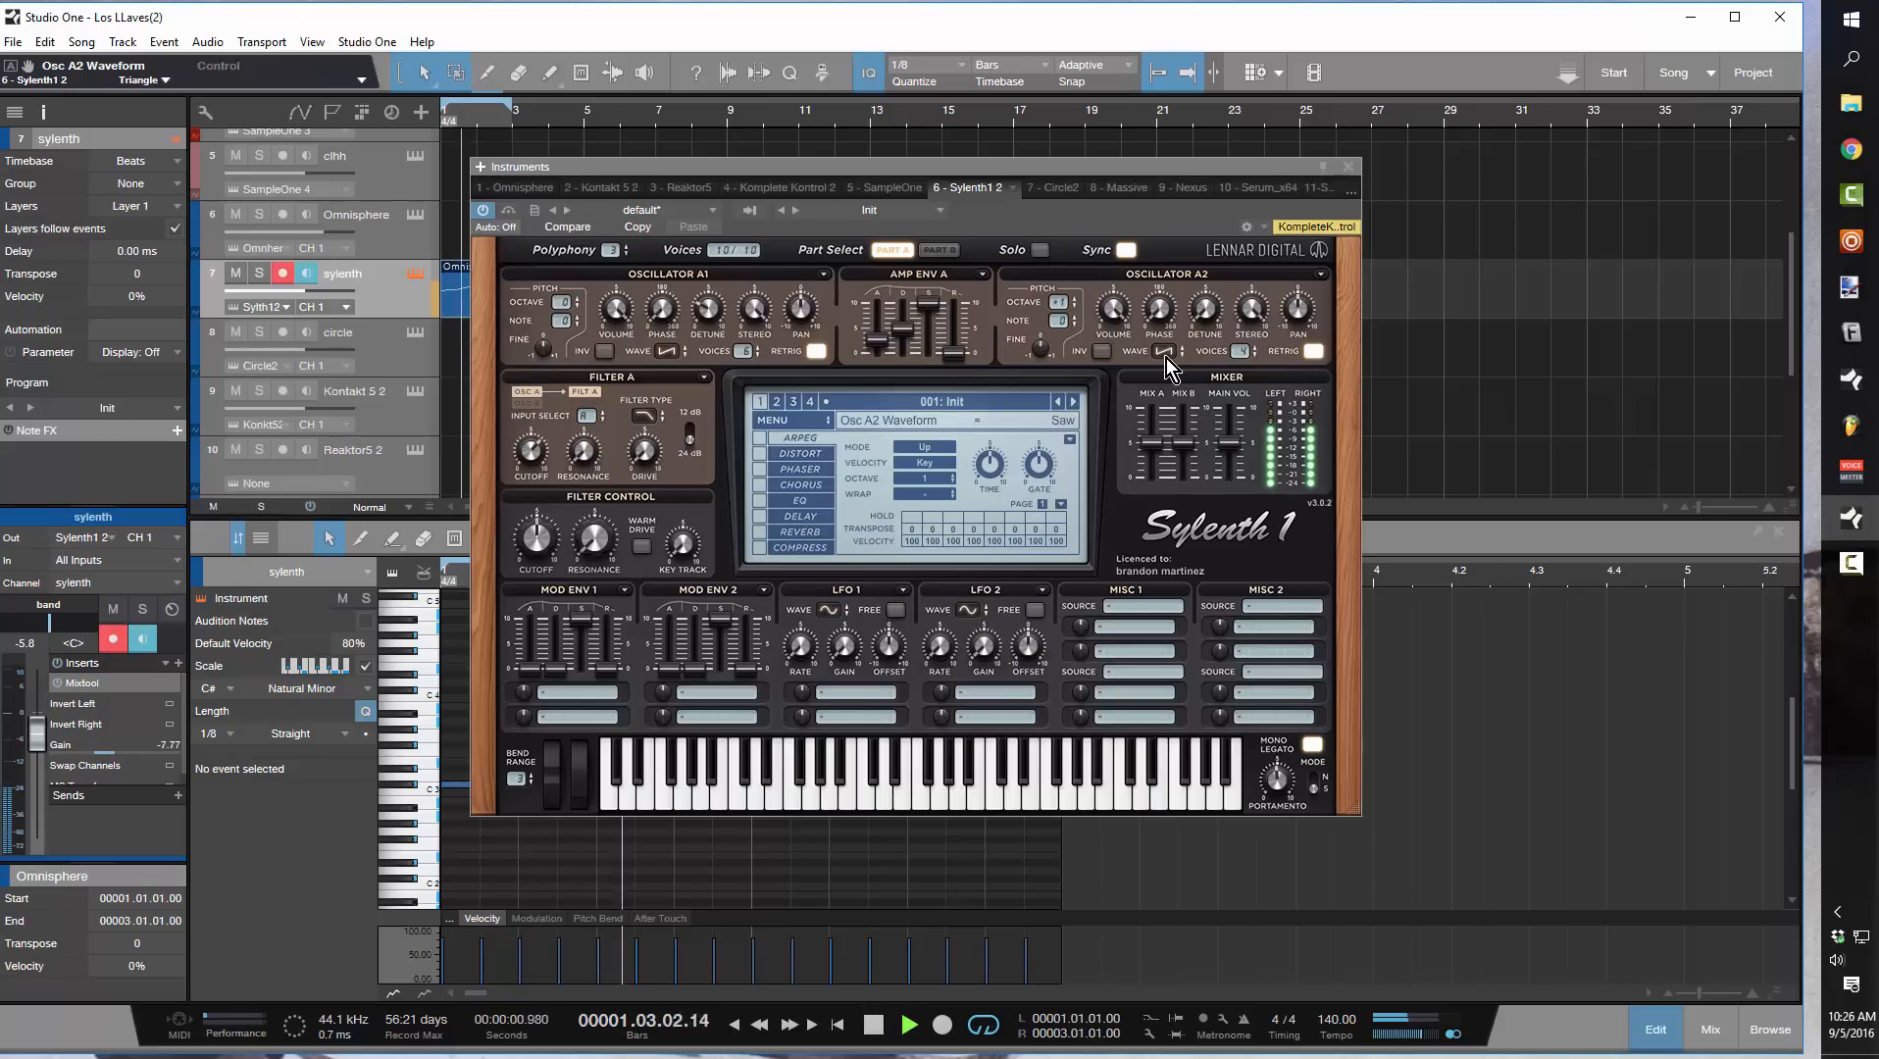
pyautogui.scroll(3, 1167, 358)
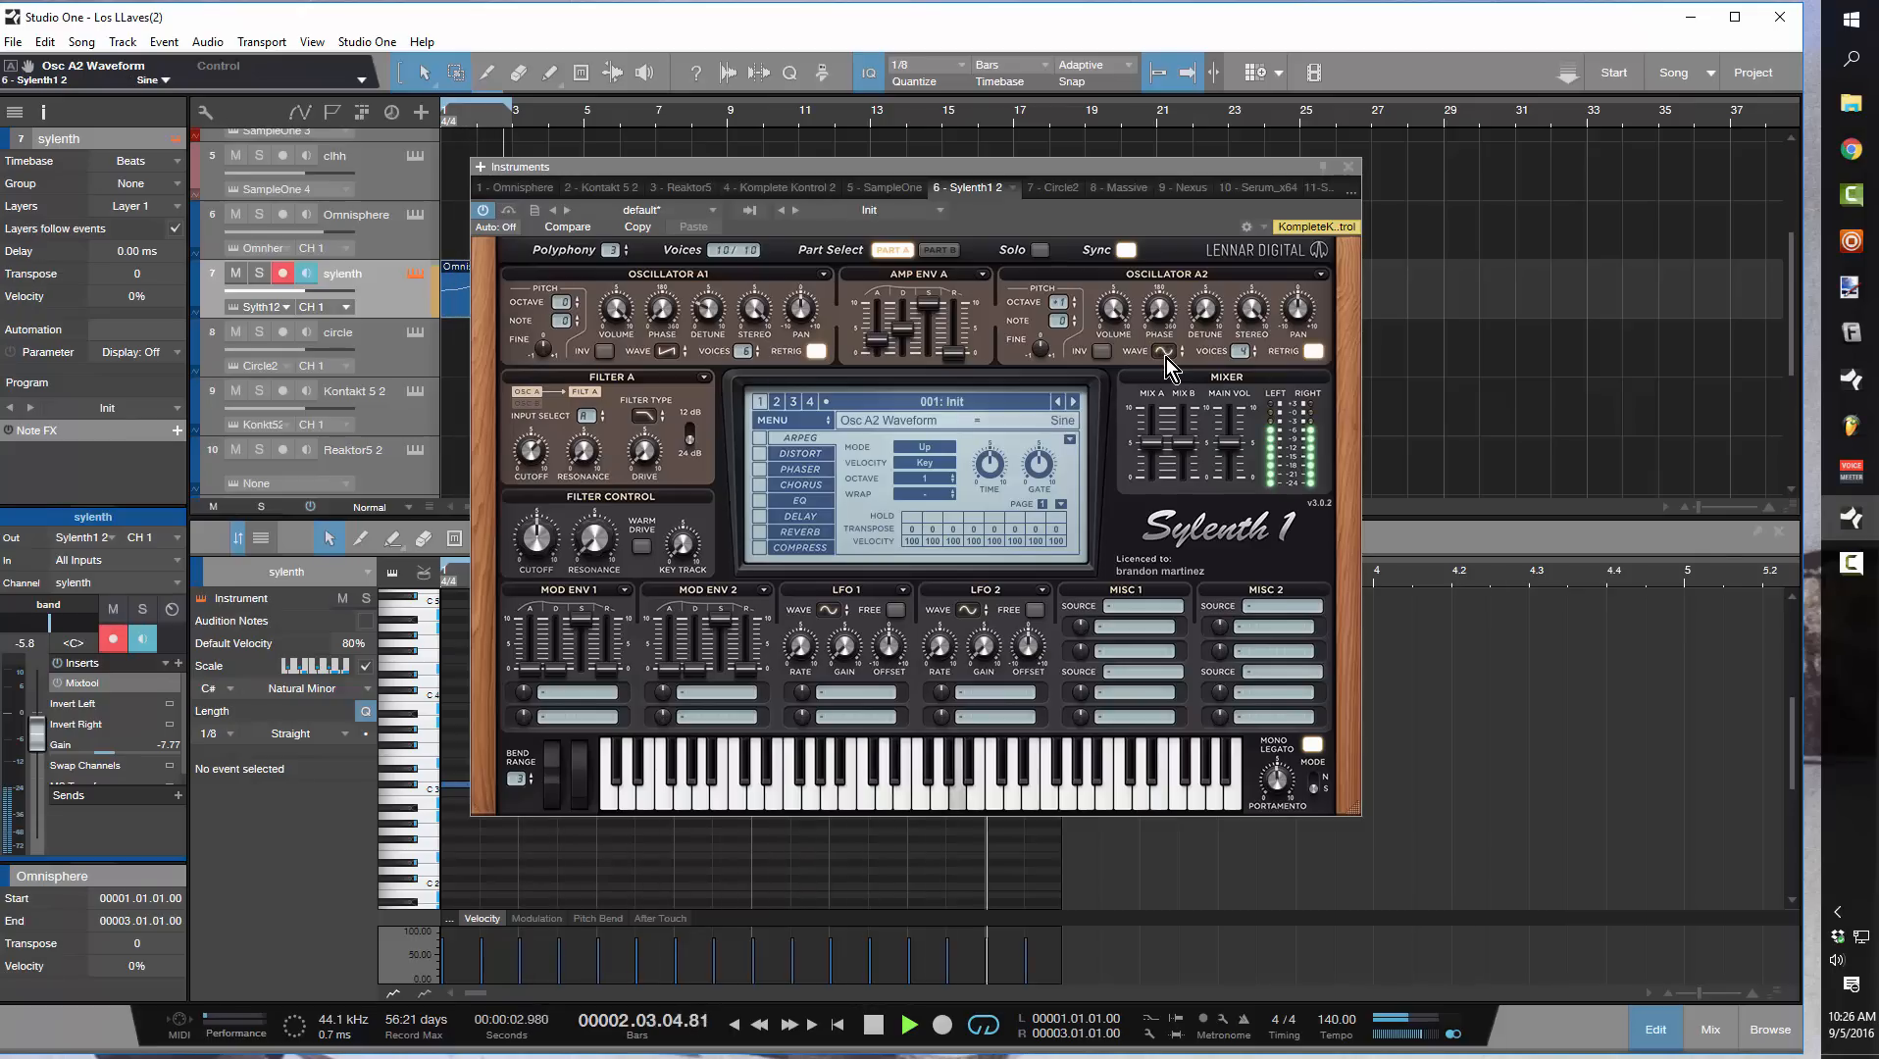
pyautogui.scroll(1, 1166, 358)
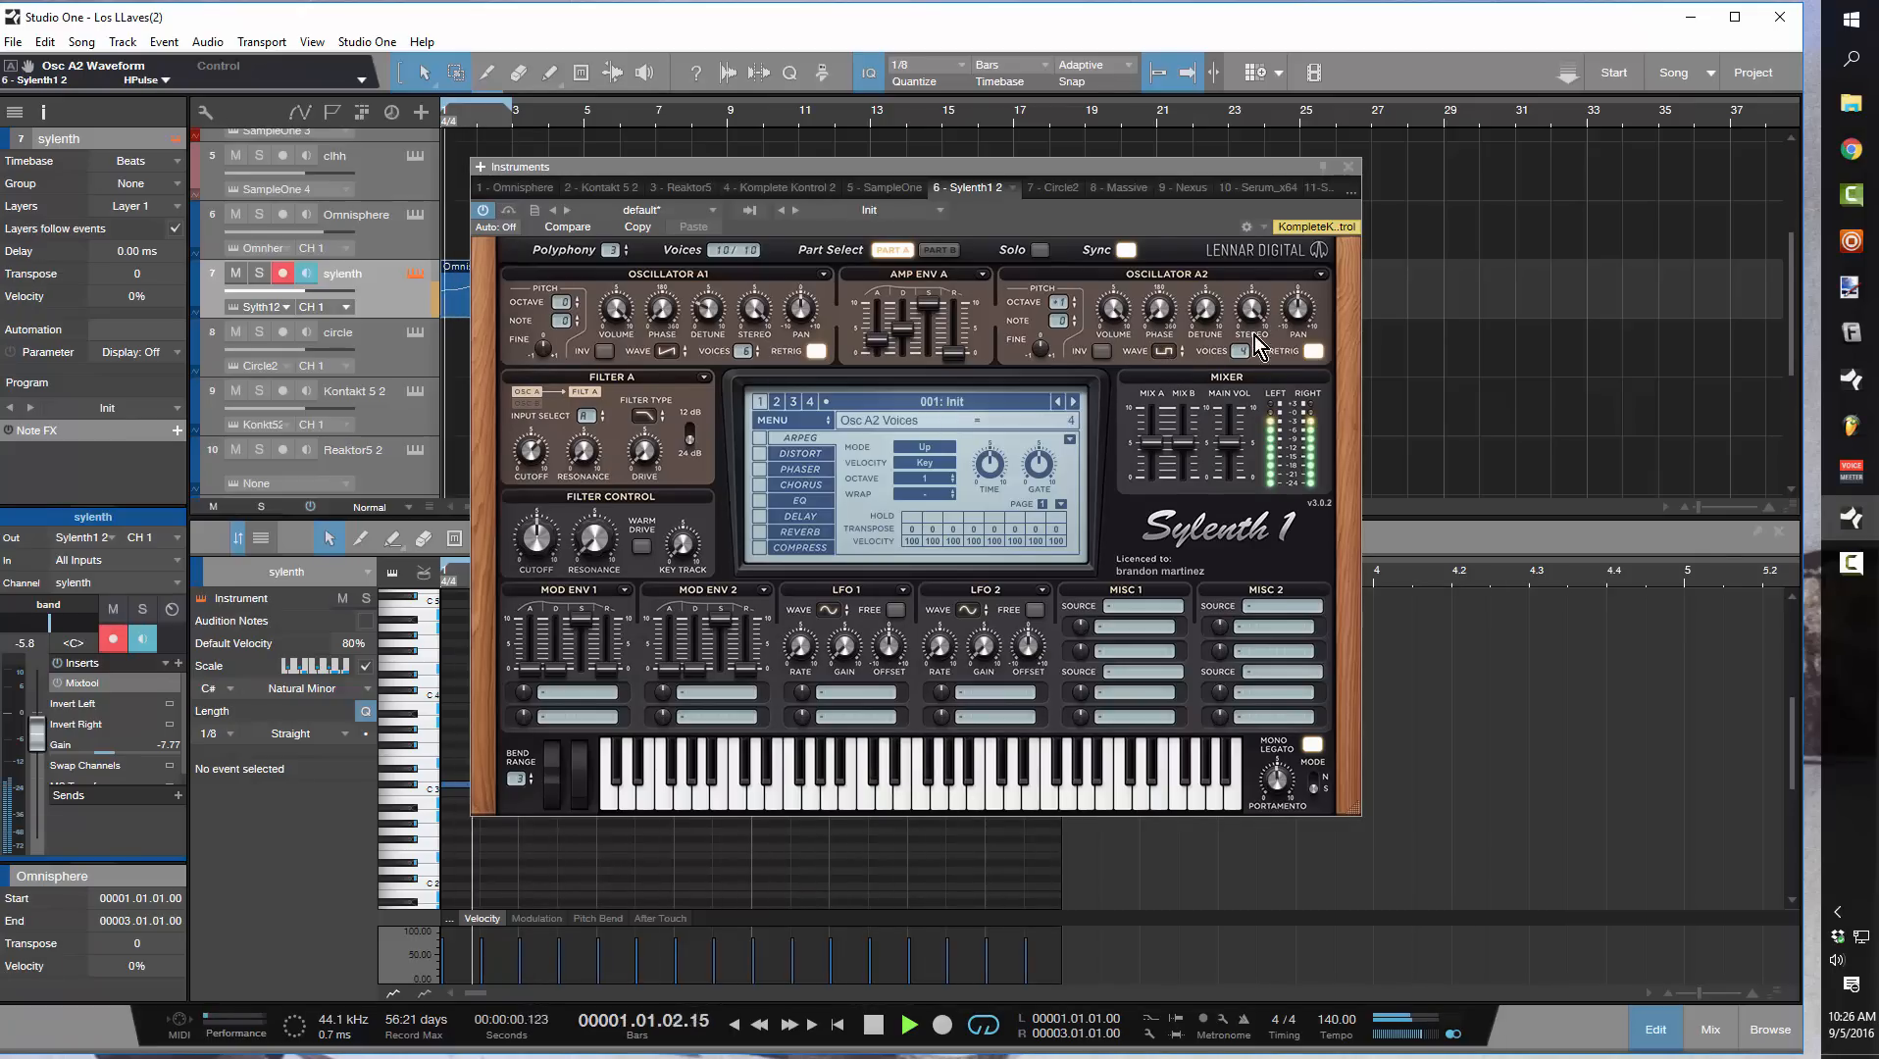
# Set oscillator A2's detune to about 1.2, stop playback and close the Sylenth1 instrument
pyautogui.moveTo(1208, 258)
pyautogui.mouseDown()
pyautogui.moveTo(1212, 223)
pyautogui.moveTo(1210, 272)
pyautogui.mouseUp()
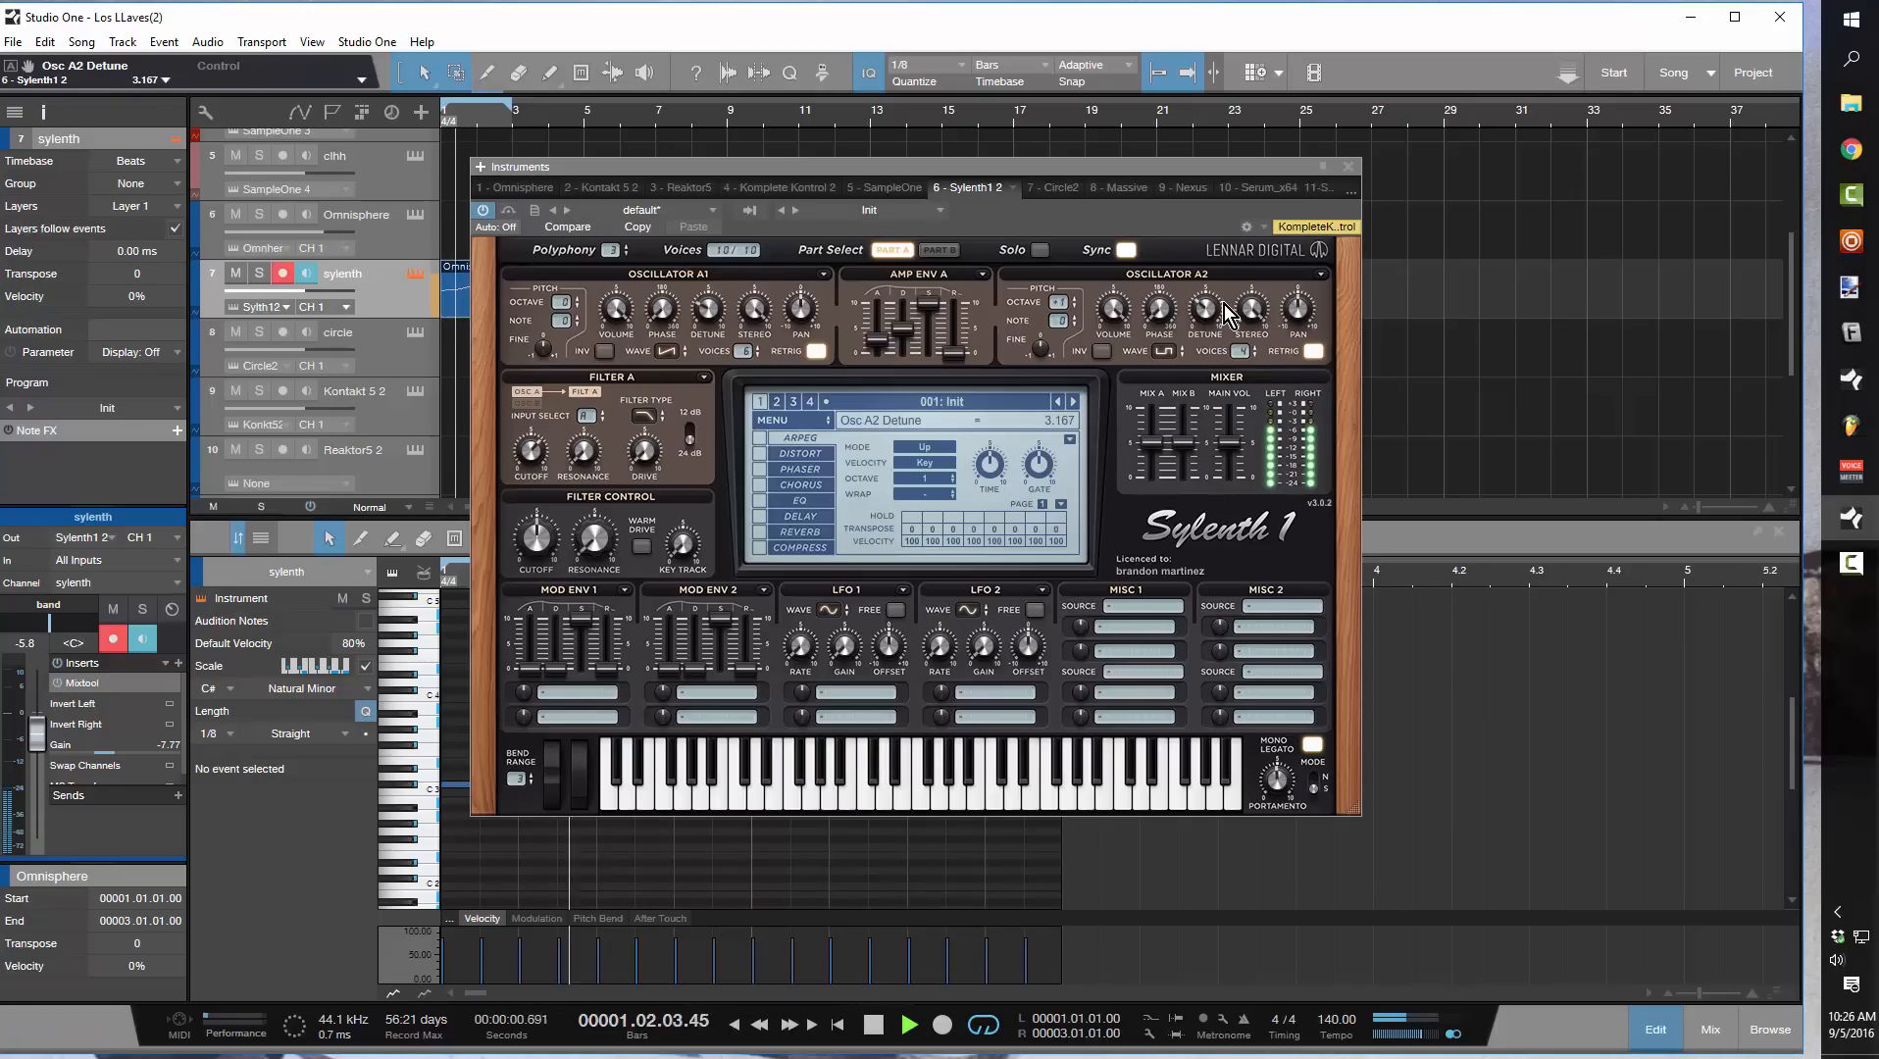
pyautogui.press('space')
pyautogui.click(1348, 168)
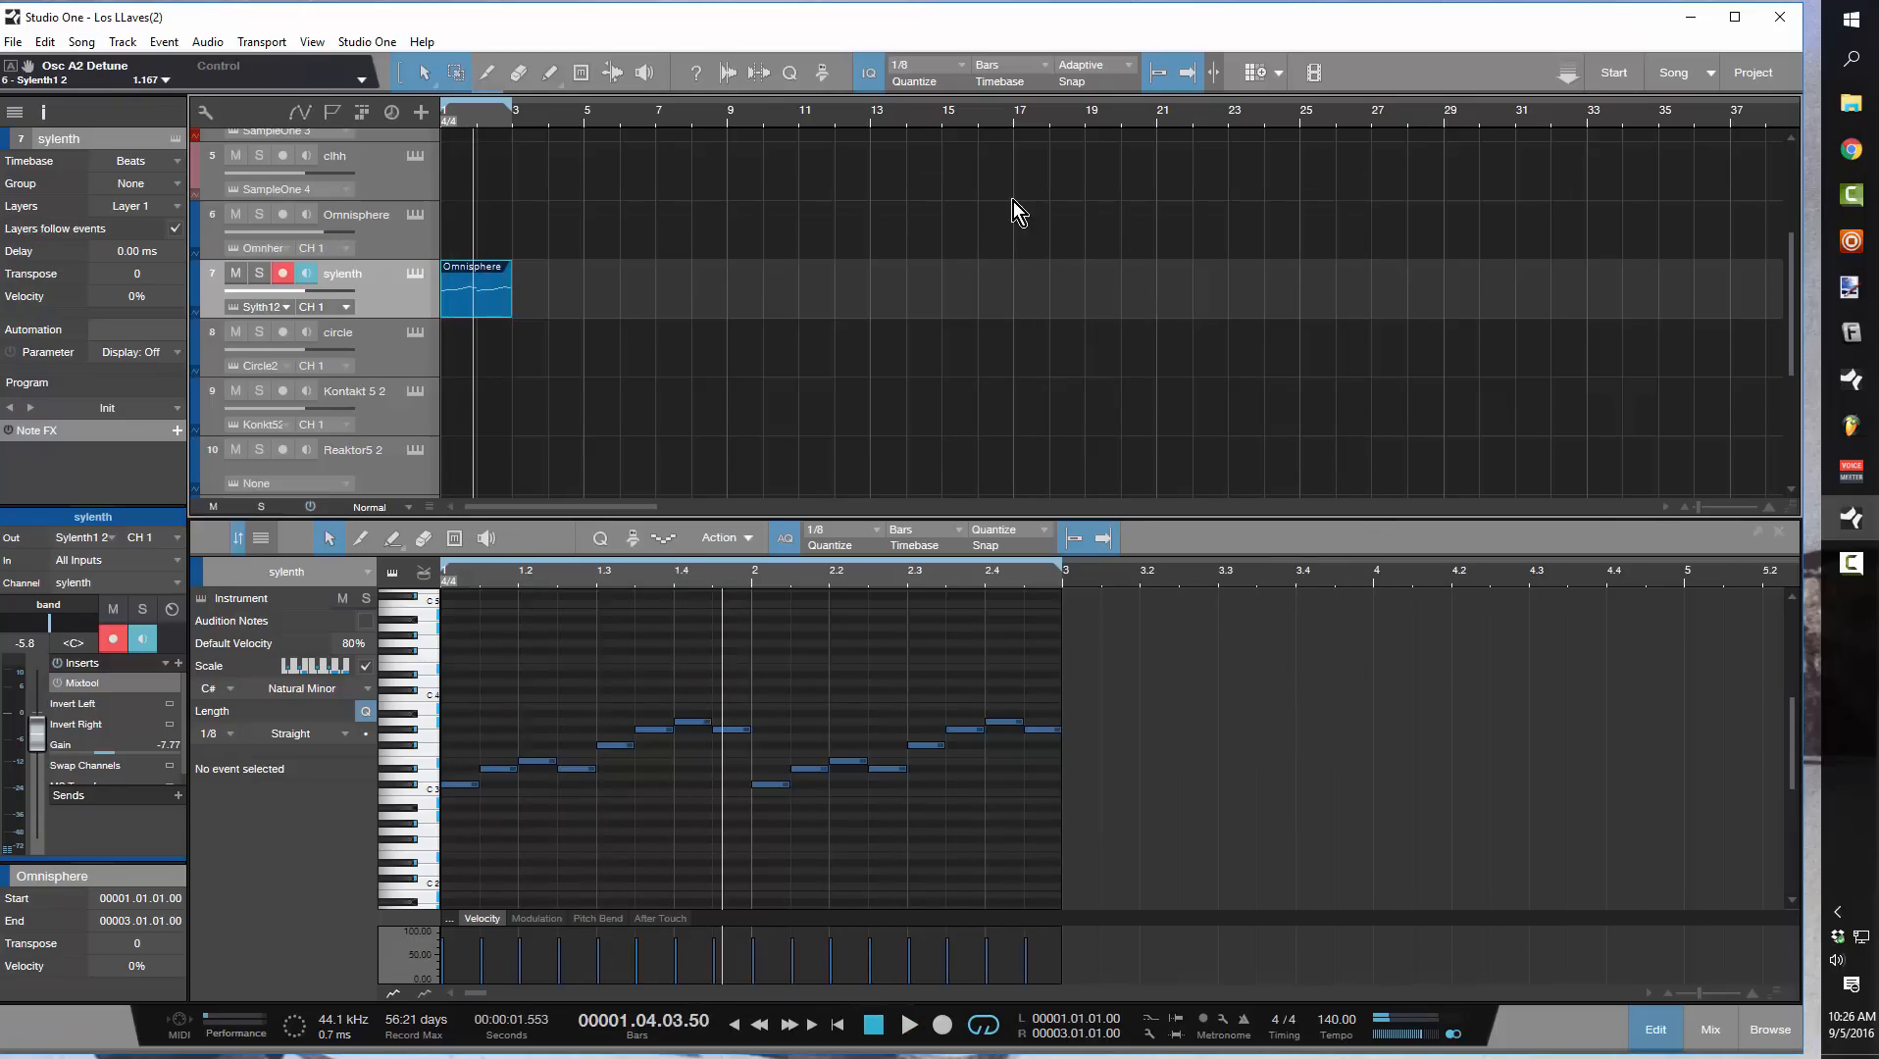